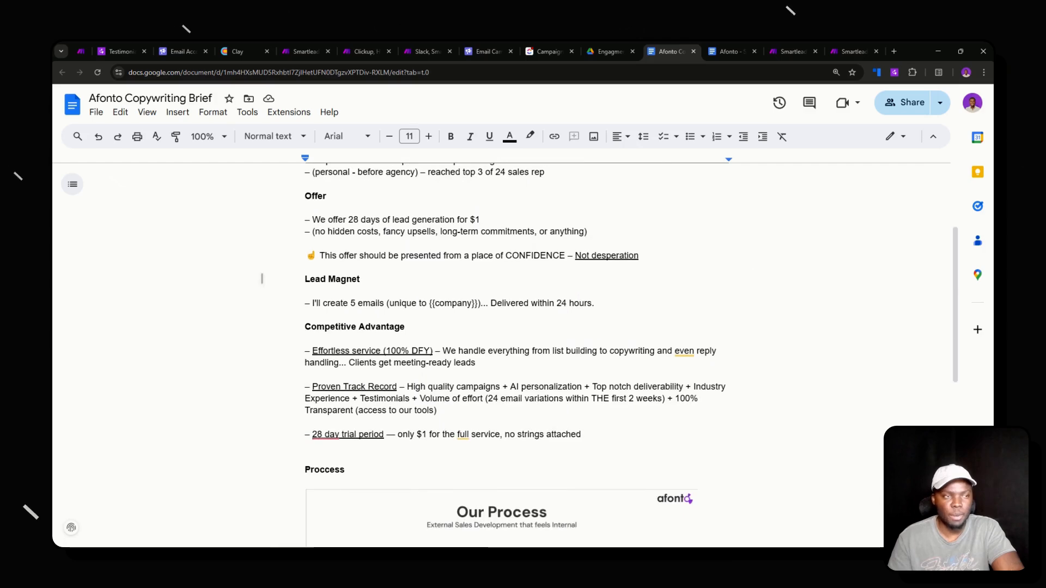
# - Bring up the Afonto - Sequence Draft document and scroll through its three {{FName}} emails
pyautogui.click(725, 48)
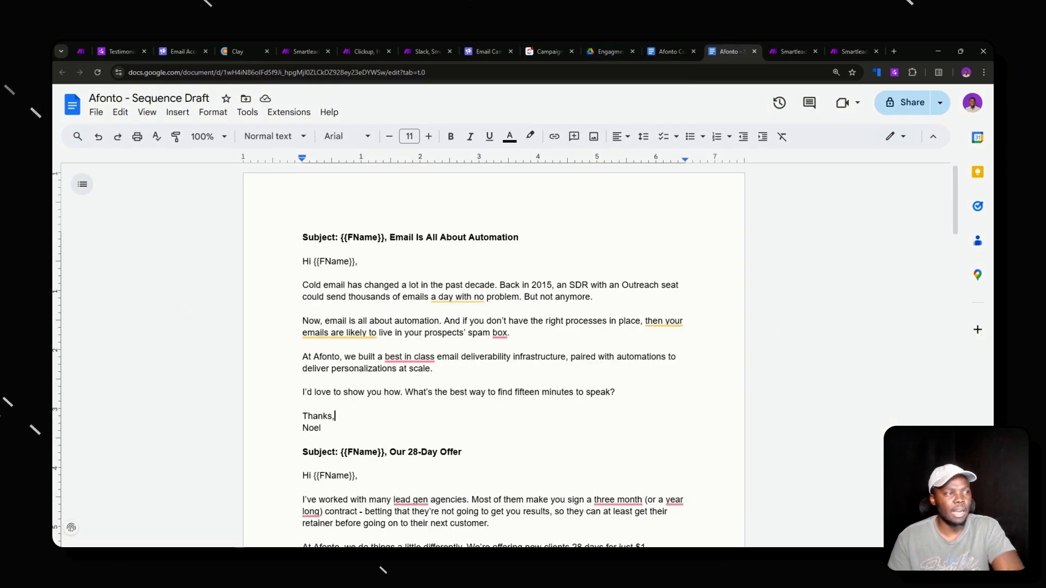
pyautogui.scroll(-10, 494, 354)
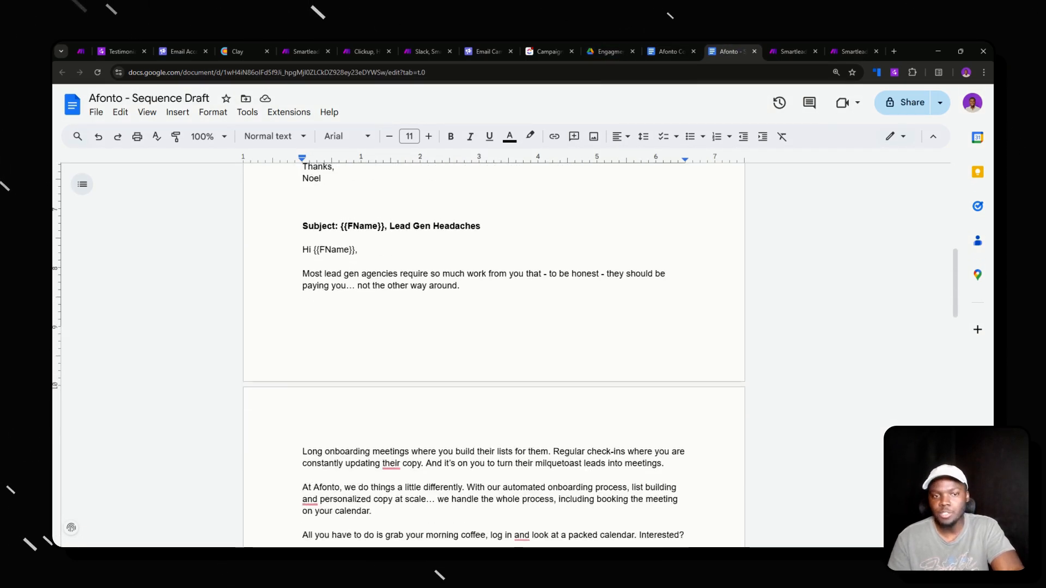
pyautogui.scroll(-5, 494, 354)
pyautogui.scroll(8, 494, 355)
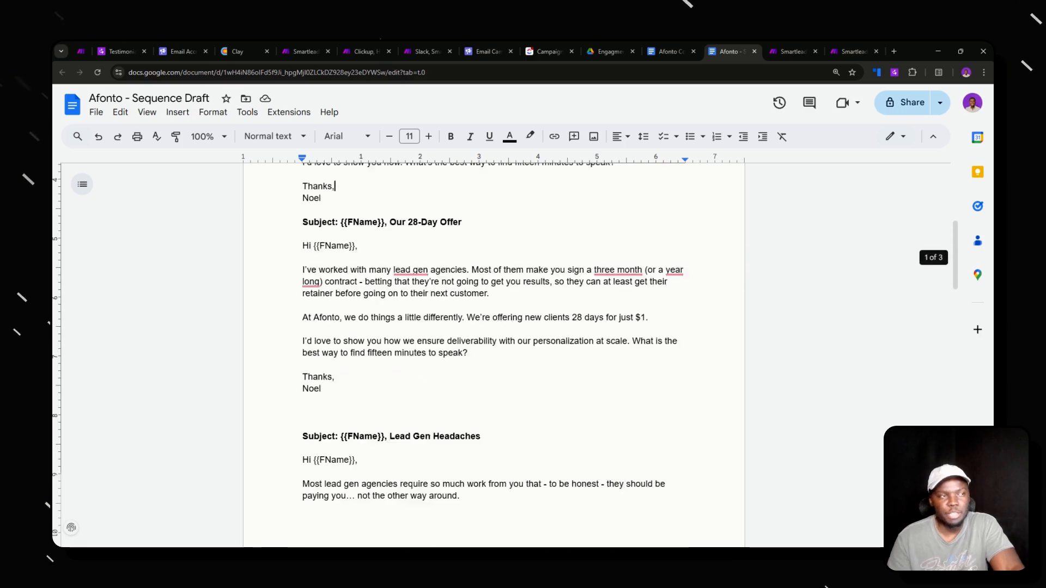
pyautogui.scroll(5, 494, 354)
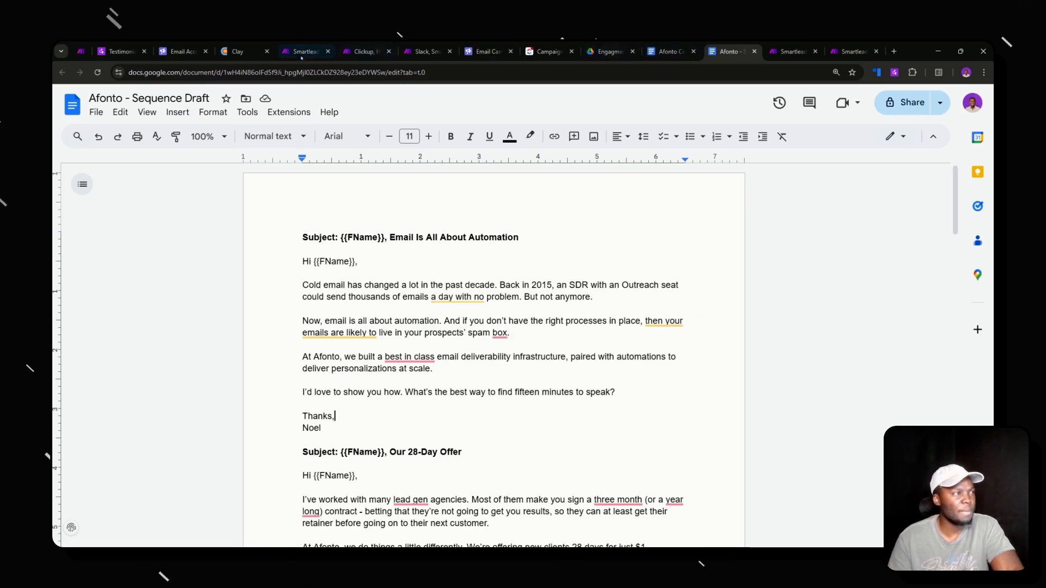
# - Check the Smartlead sending account's warm-up overview, then return to the Make onboarding scenario
pyautogui.click(184, 50)
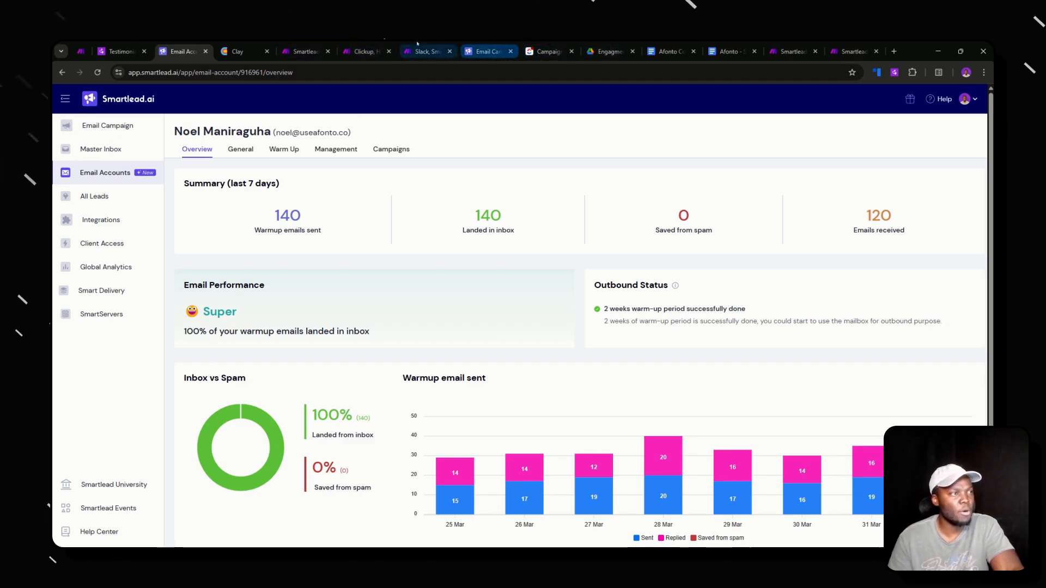
pyautogui.click(384, 45)
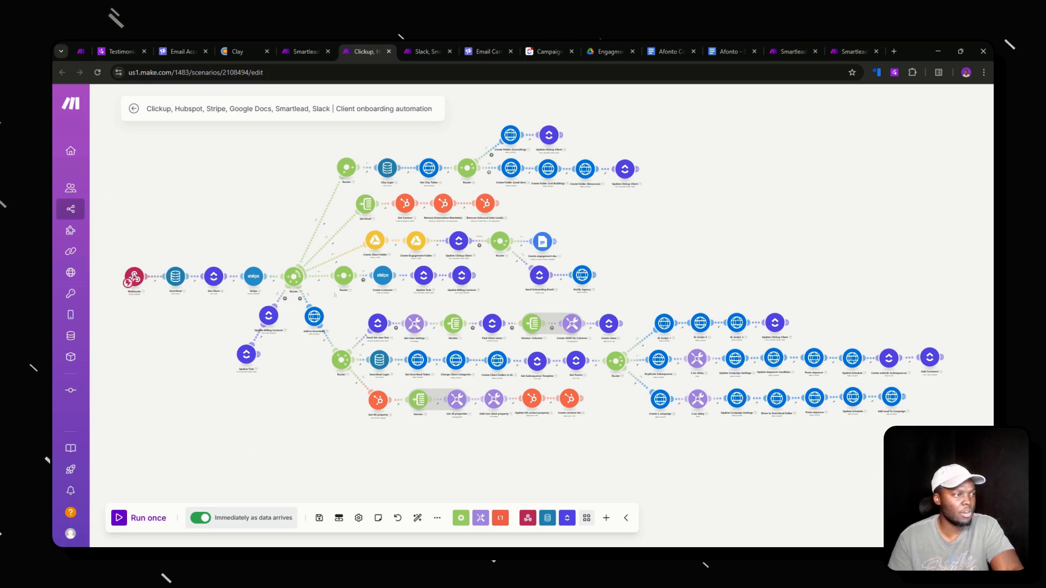
# - Pan across the onboarding scenario's Stripe, Router and branch modules, then go to the Engagment Docs folder
pyautogui.scroll(5, 190, 280)
pyautogui.moveTo(305, 327); pyautogui.dragTo(224, 393)
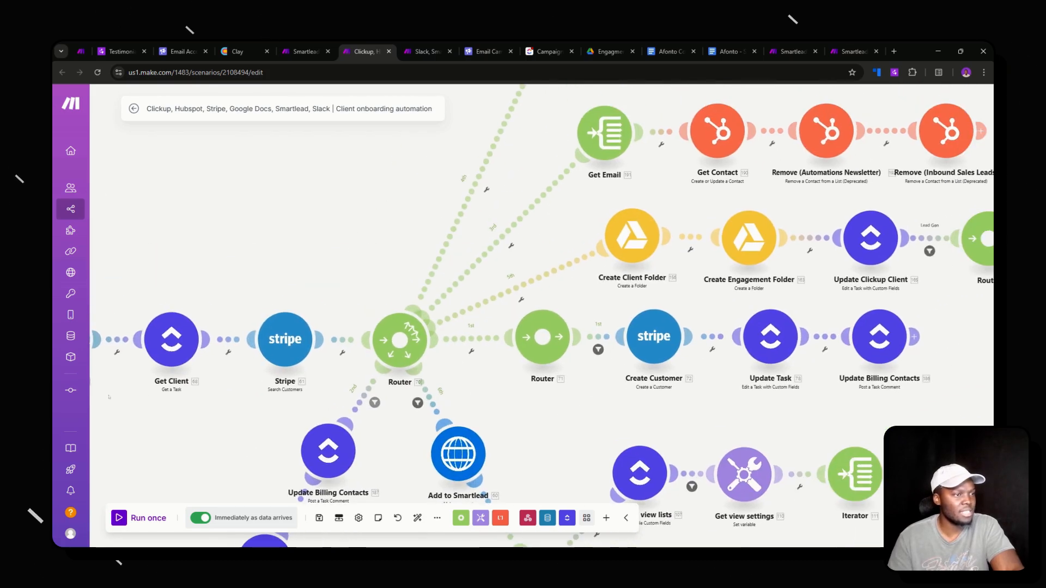
pyautogui.moveTo(583, 348); pyautogui.dragTo(456, 366)
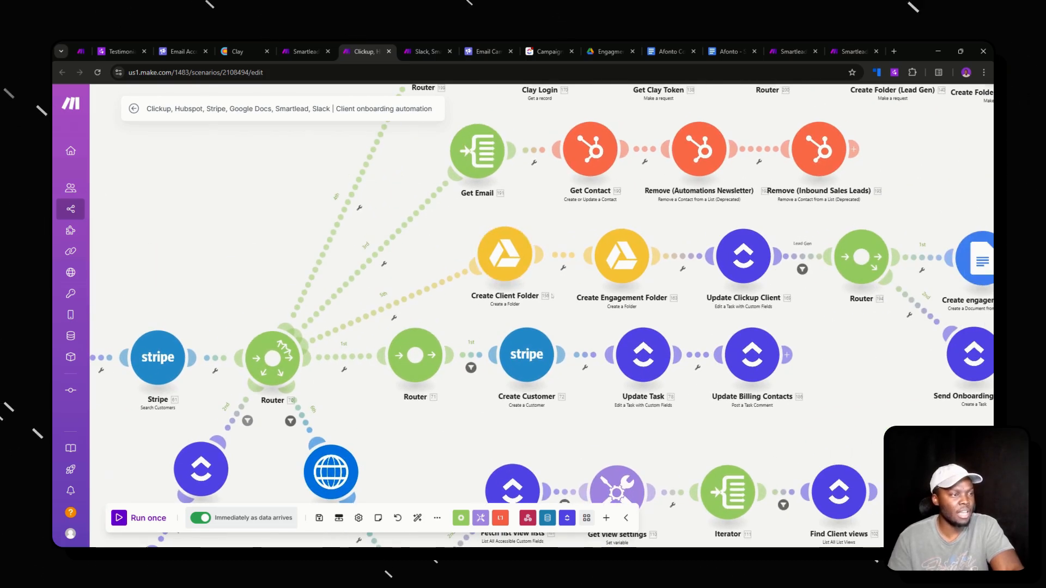
pyautogui.moveTo(561, 296); pyautogui.dragTo(403, 322)
pyautogui.moveTo(786, 298); pyautogui.dragTo(674, 320)
pyautogui.click(609, 51)
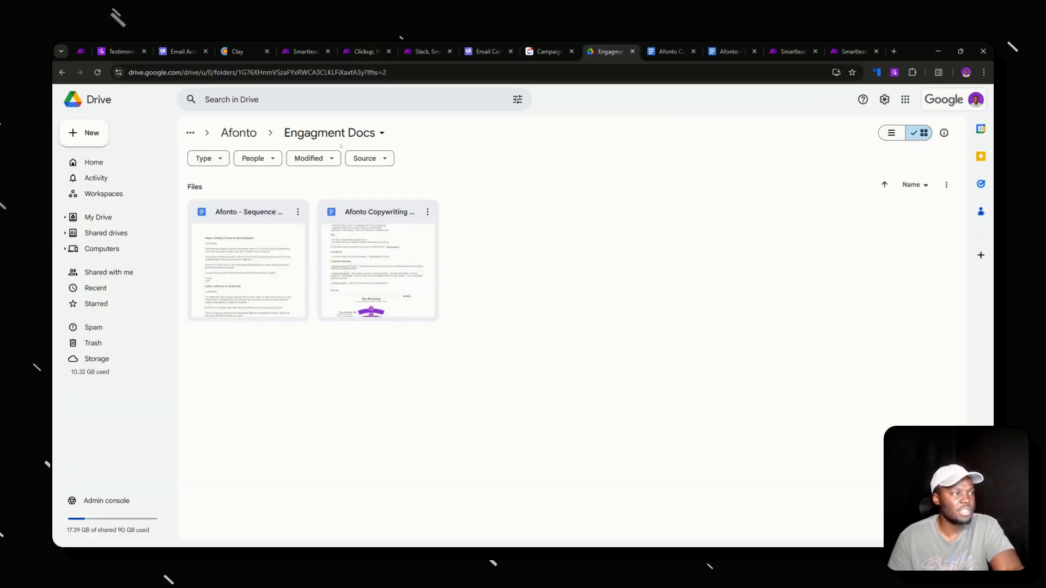
# - Read through the Afonto Copywriting Brief, selecting and reviewing a passage of its text
pyautogui.click(672, 52)
pyautogui.scroll(-1, 515, 354)
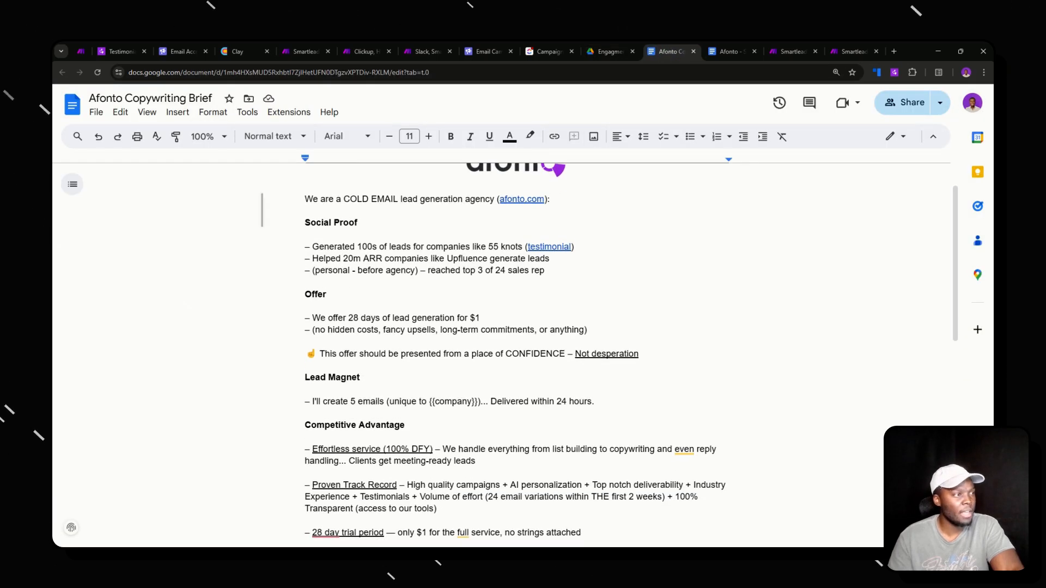
pyautogui.moveTo(305, 199); pyautogui.dragTo(583, 484)
pyautogui.click(265, 423)
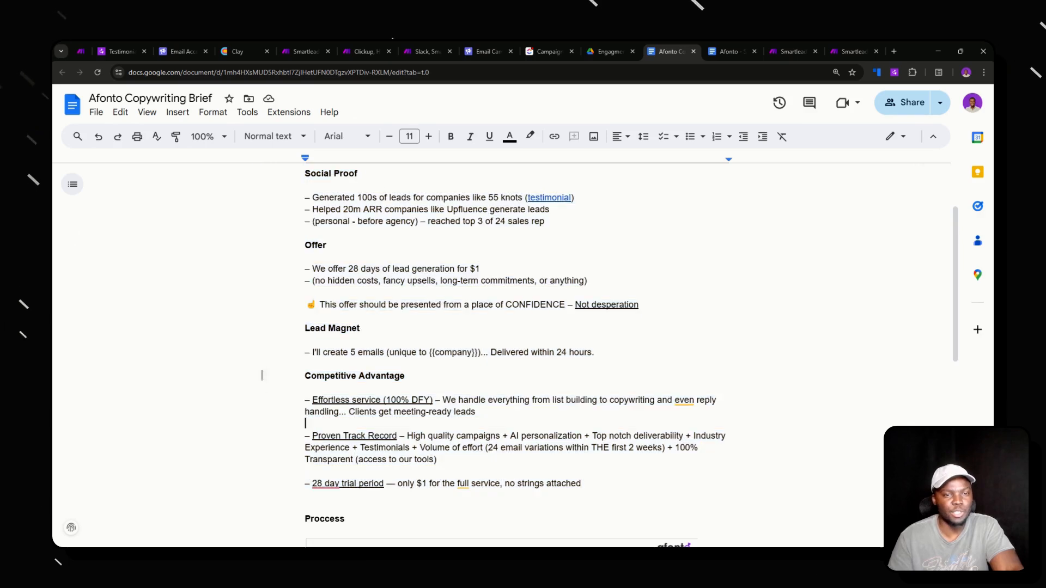
pyautogui.scroll(2, 261, 374)
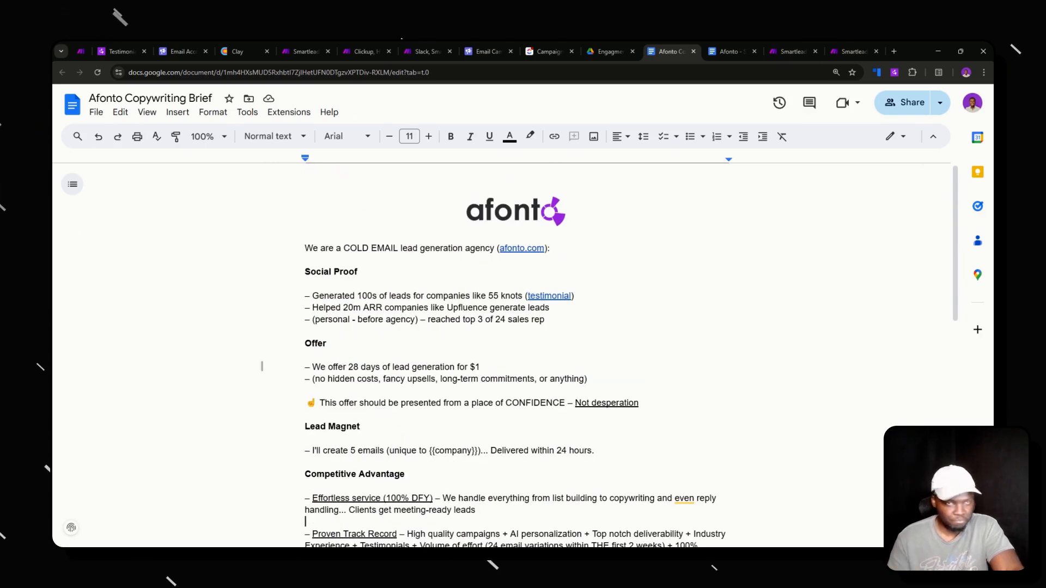
# - Review the Sequence Draft's first email and the rest of the draft, then go back to Make
pyautogui.hotkey('ctrl', 'Tab')
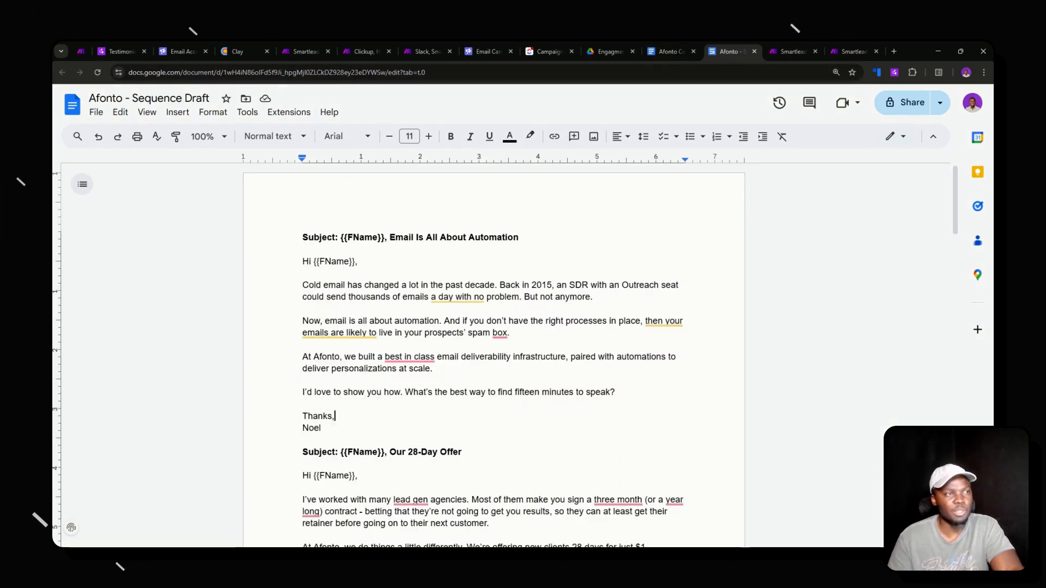
pyautogui.moveTo(303, 237); pyautogui.dragTo(336, 415)
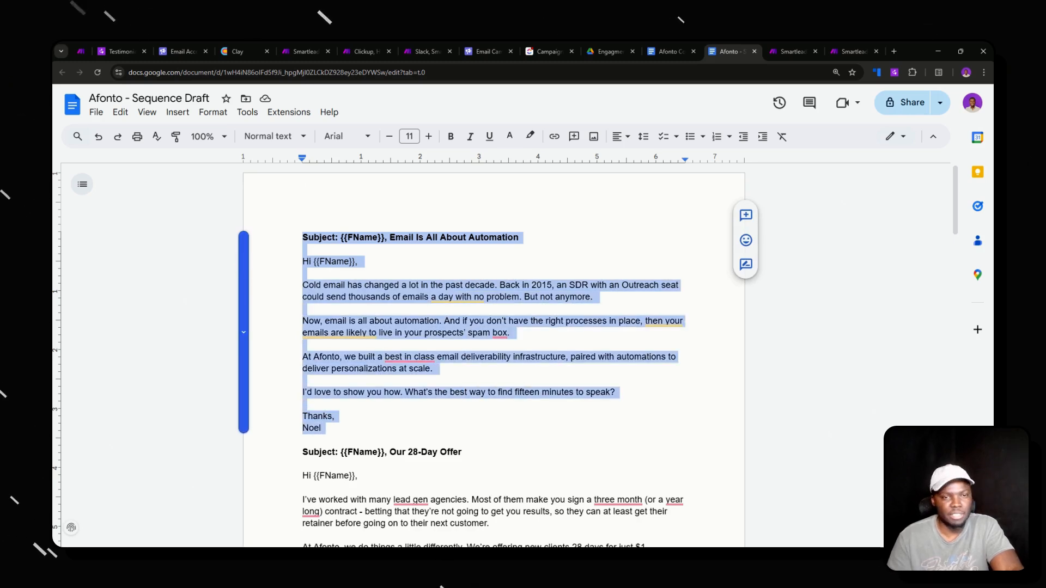
pyautogui.click(335, 417)
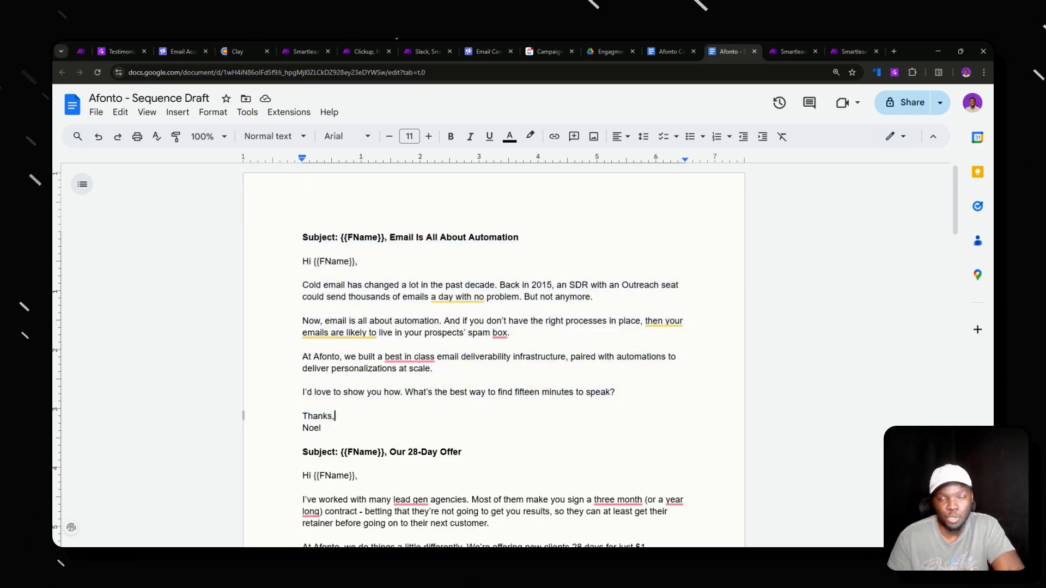
pyautogui.scroll(-8, 494, 354)
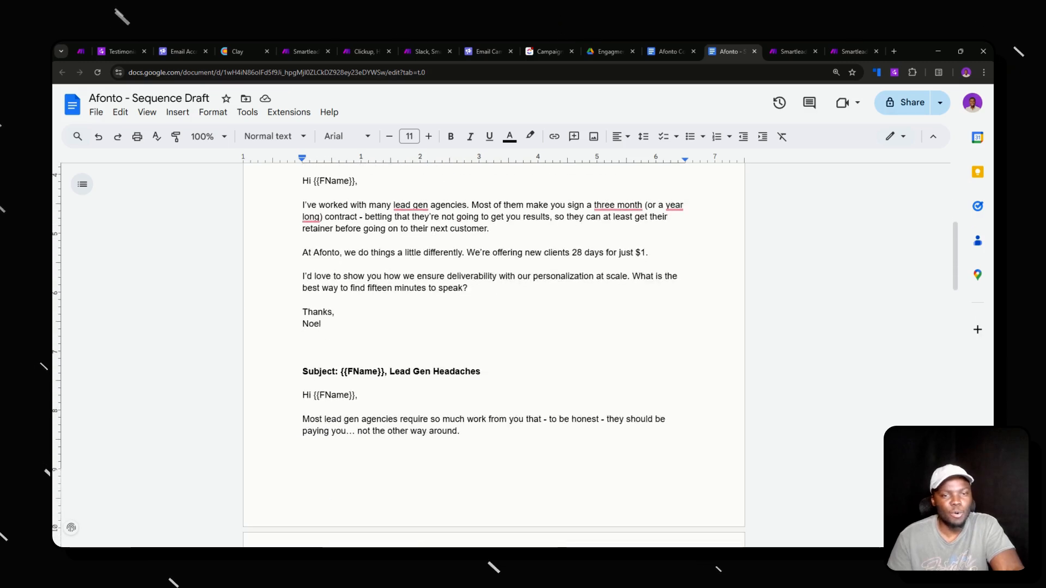
pyautogui.scroll(10, 493, 354)
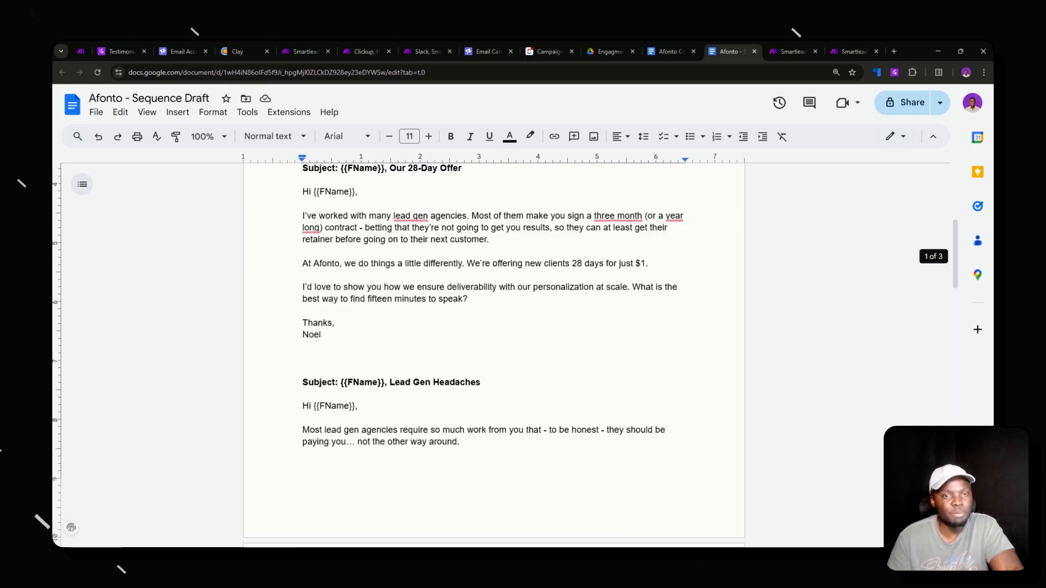
pyautogui.click(367, 49)
pyautogui.scroll(-5, 498, 279)
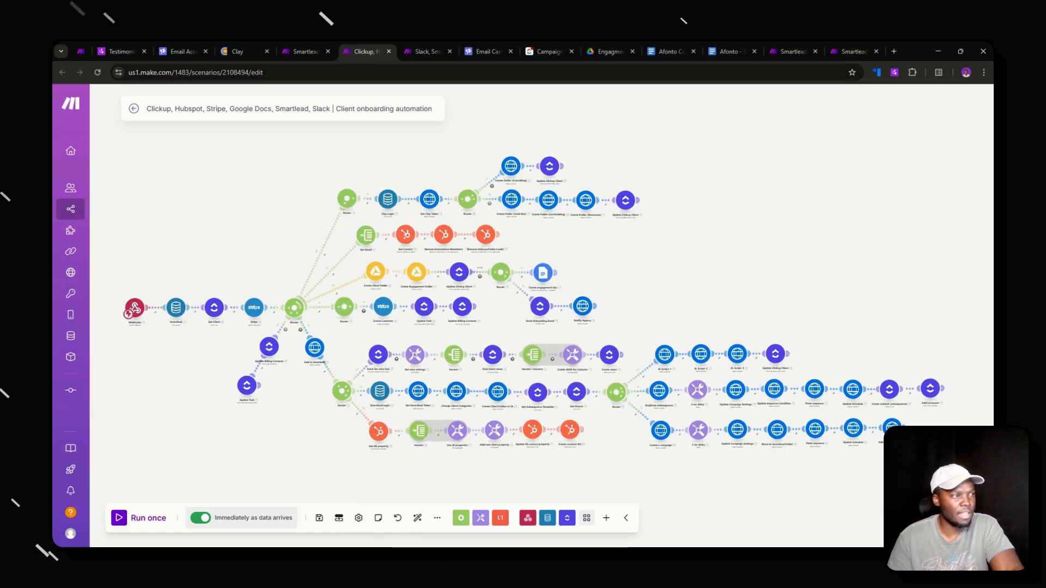
# - Look over the Smartlead campaign-creation and Slack analytics scenarios, then the ClickUp Campaign Todo List
pyautogui.click(305, 51)
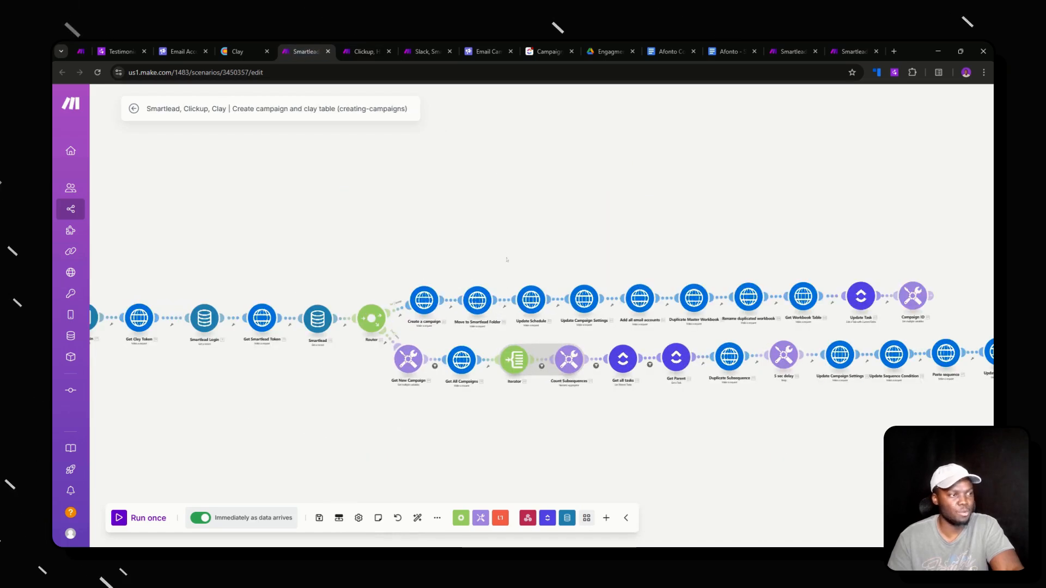
pyautogui.click(404, 45)
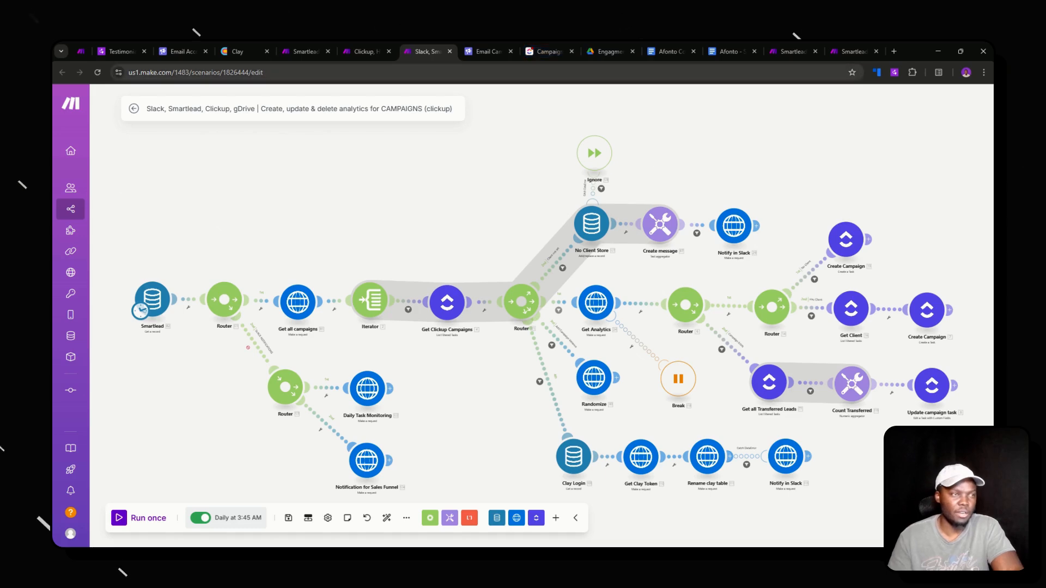
pyautogui.click(546, 51)
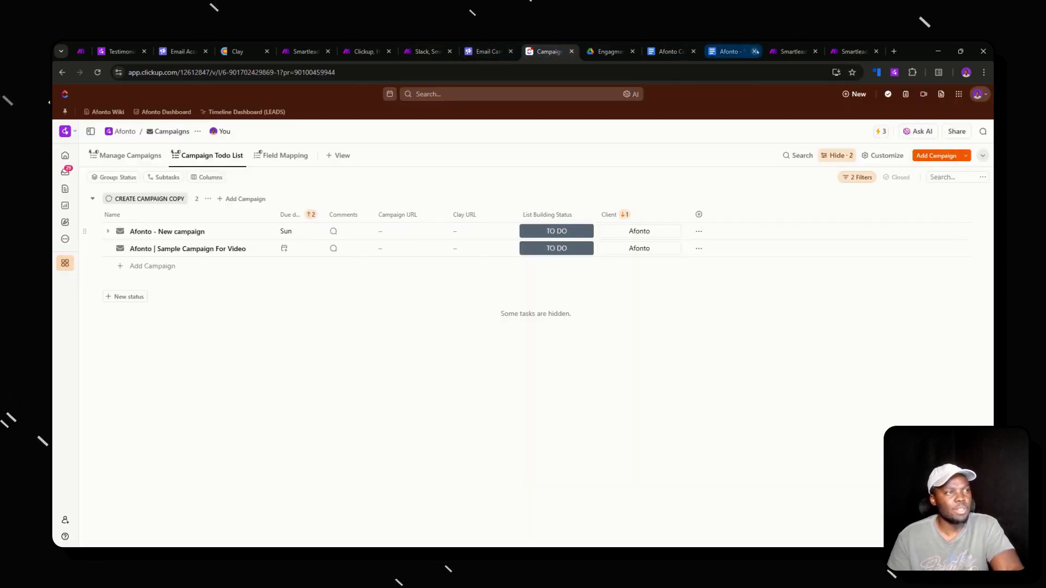
# - Check the two TO DO campaigns in ClickUp and preview the Afonto extension panel before moving to Clay
pyautogui.click(678, 49)
pyautogui.click(730, 51)
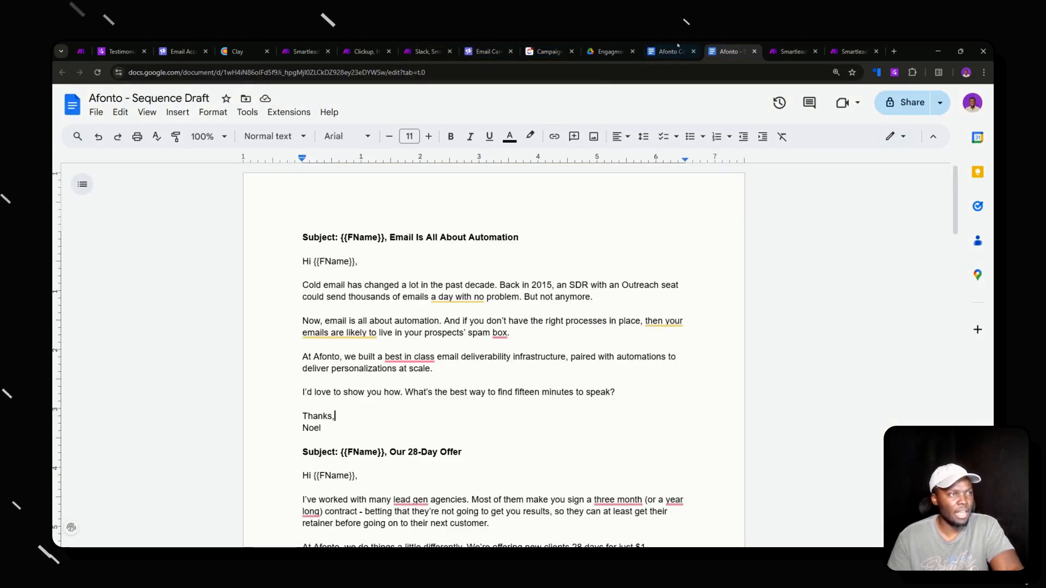
pyautogui.click(549, 49)
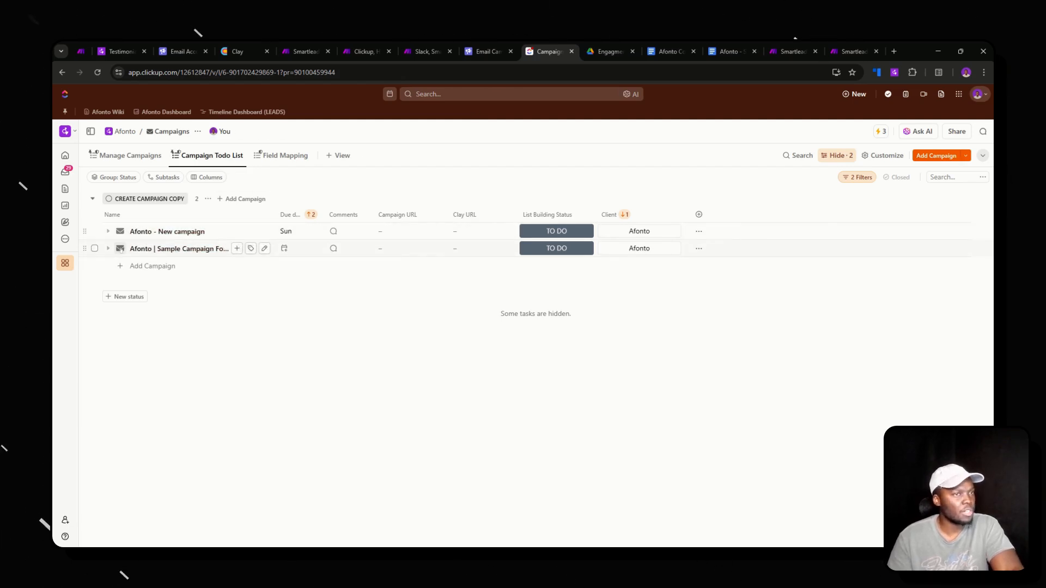
pyautogui.click(894, 71)
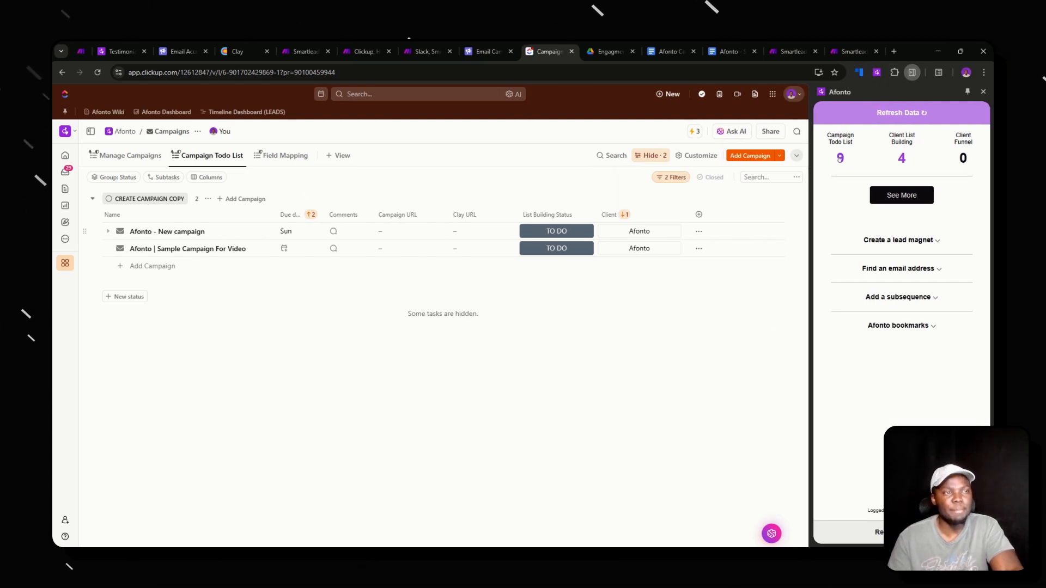
pyautogui.click(984, 91)
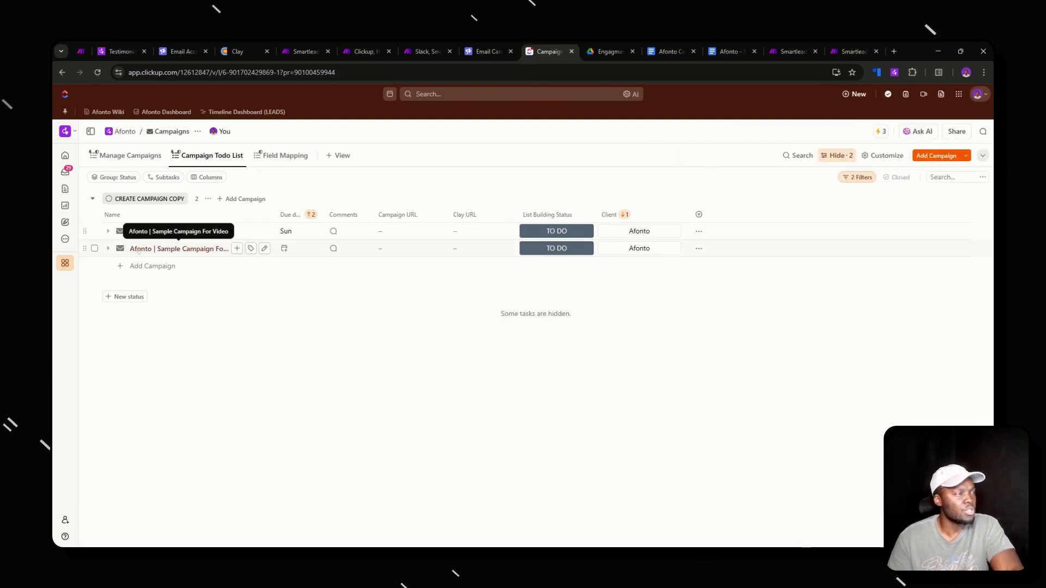
pyautogui.click(240, 52)
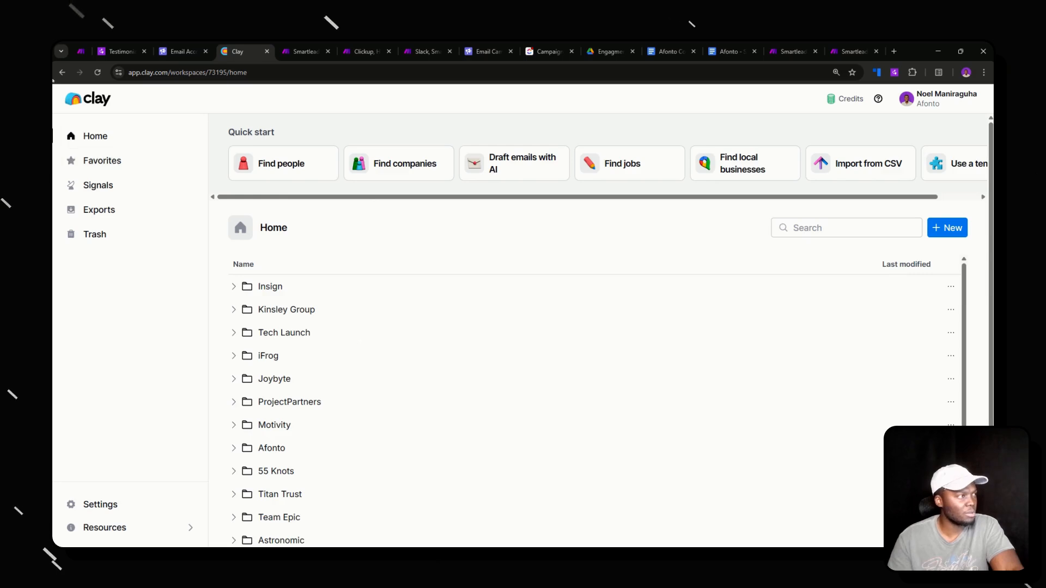
# - Browse the tables in Clay's Afonto folder, then reload Smartlead's Afonto campaign folder
pyautogui.click(310, 447)
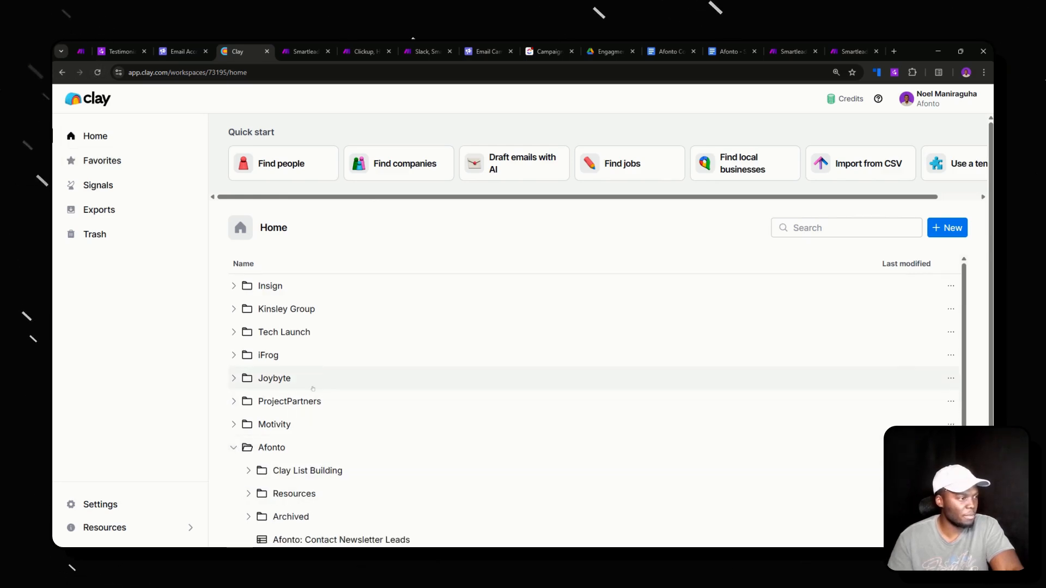
pyautogui.scroll(-3, 312, 389)
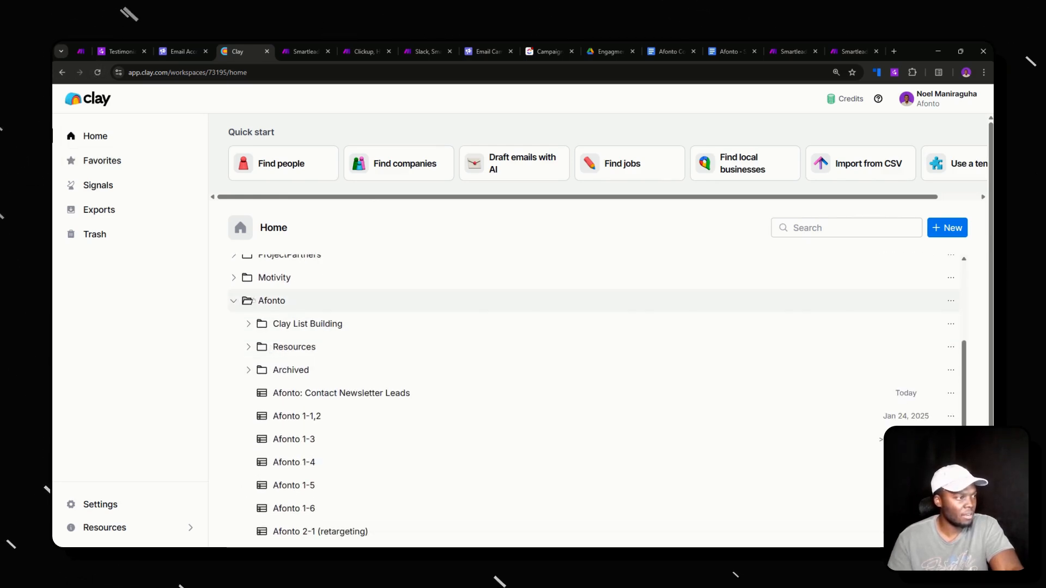
pyautogui.scroll(-2, 269, 313)
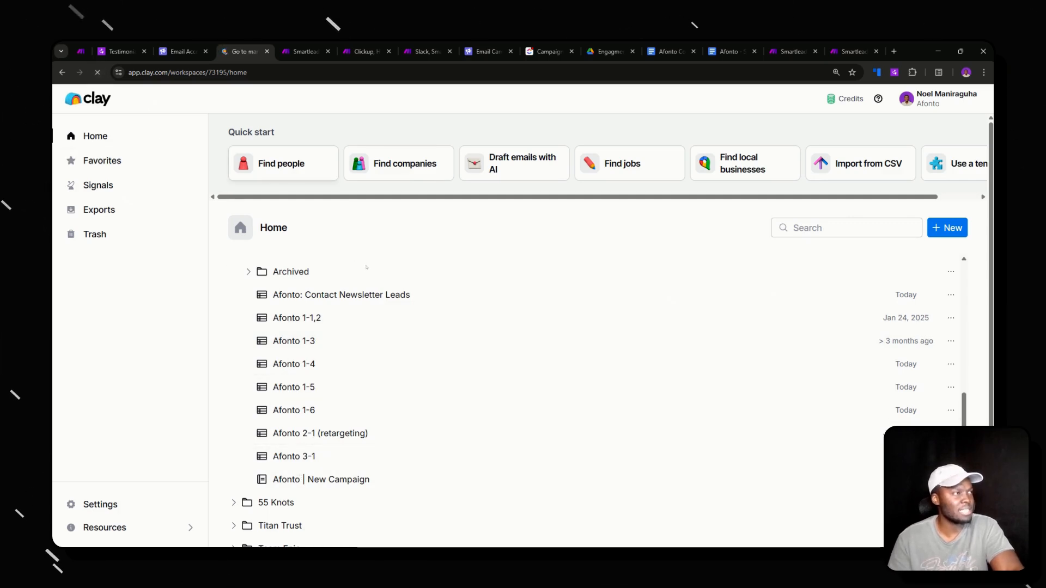
pyautogui.scroll(-1, 369, 311)
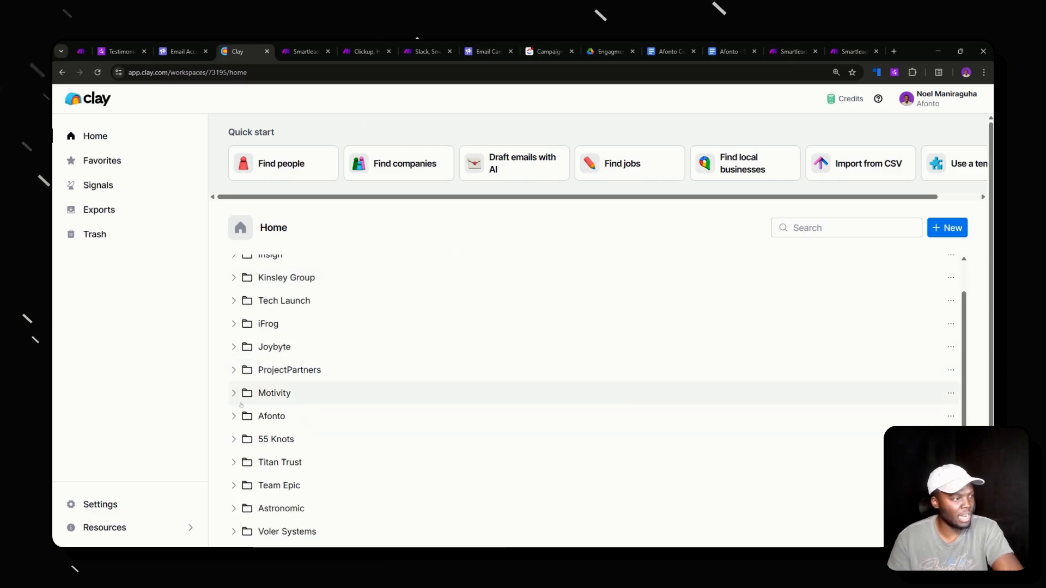
pyautogui.click(326, 416)
pyautogui.scroll(-6, 325, 380)
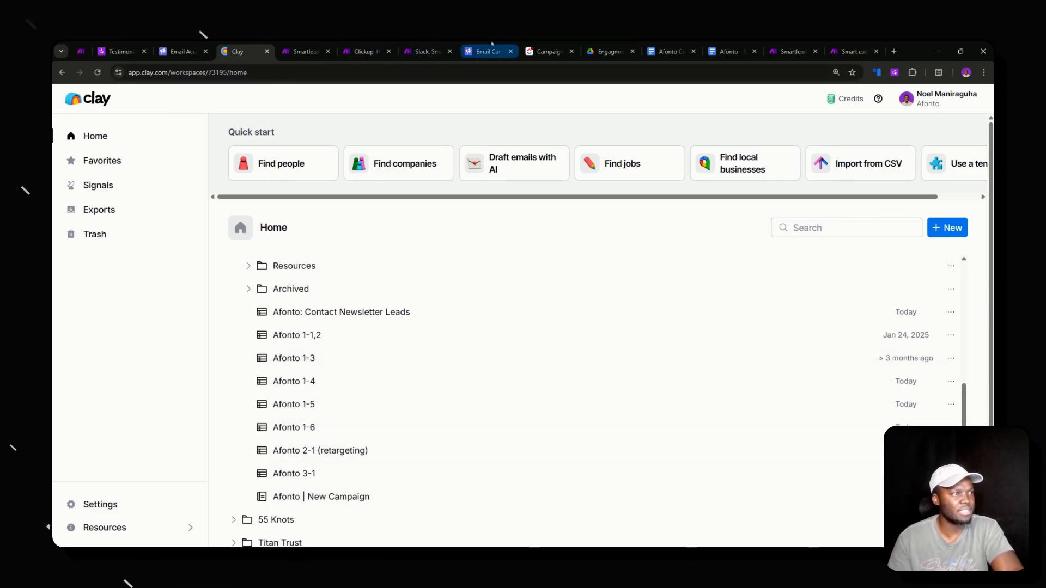
pyautogui.click(475, 51)
pyautogui.click(97, 72)
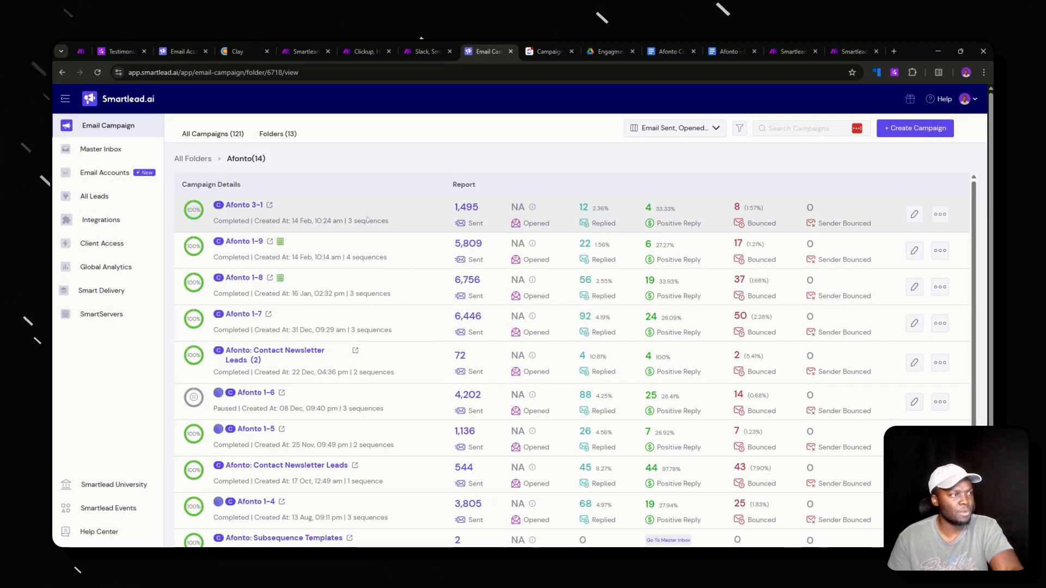
# - Move the Afonto | Sample Campaign For Video task to CREATE TABLE AND CAMPAIGN, triggering the Make scenario
pyautogui.click(546, 51)
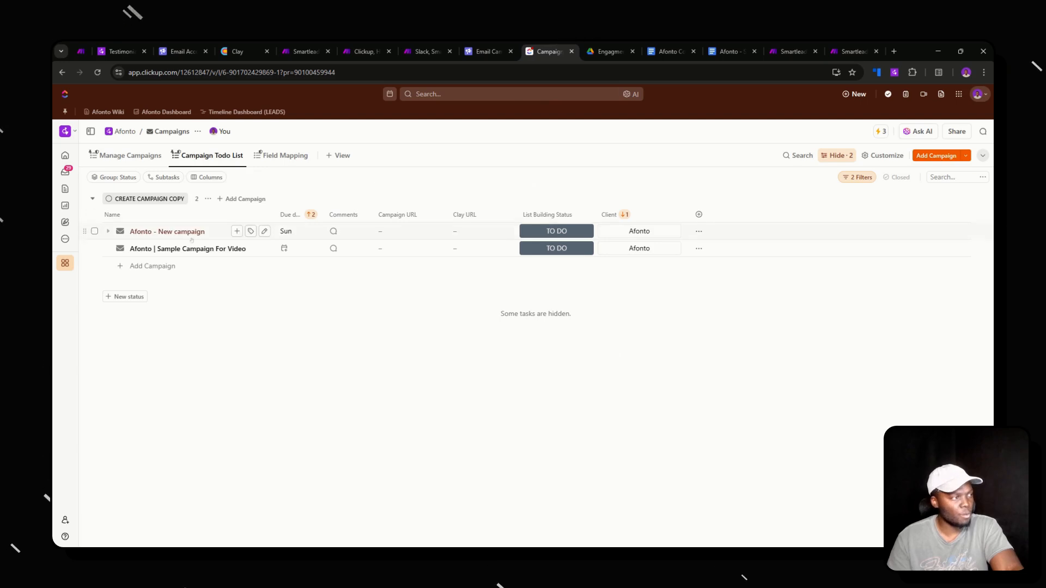
pyautogui.click(120, 248)
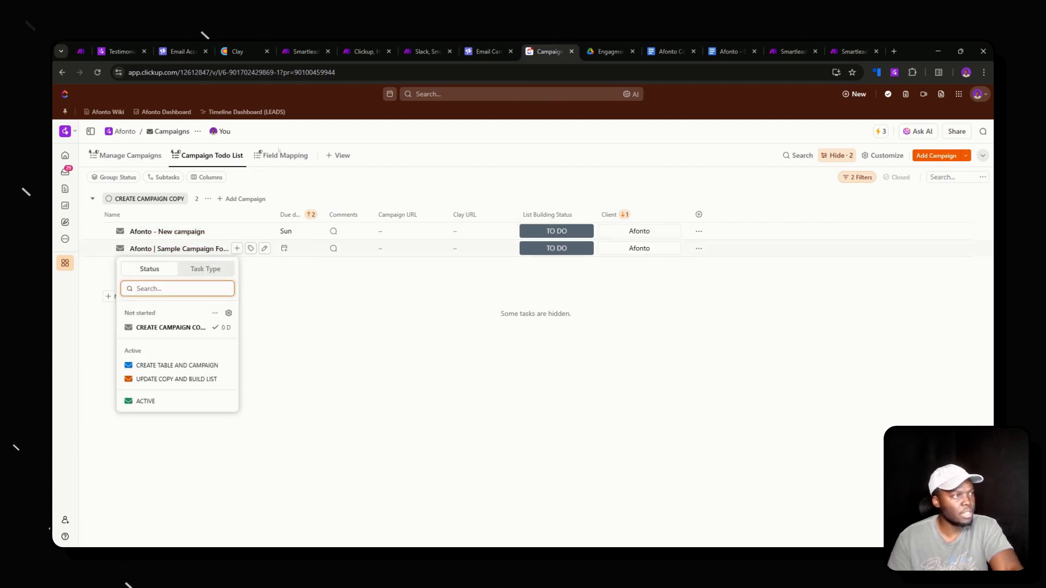
pyautogui.click(420, 50)
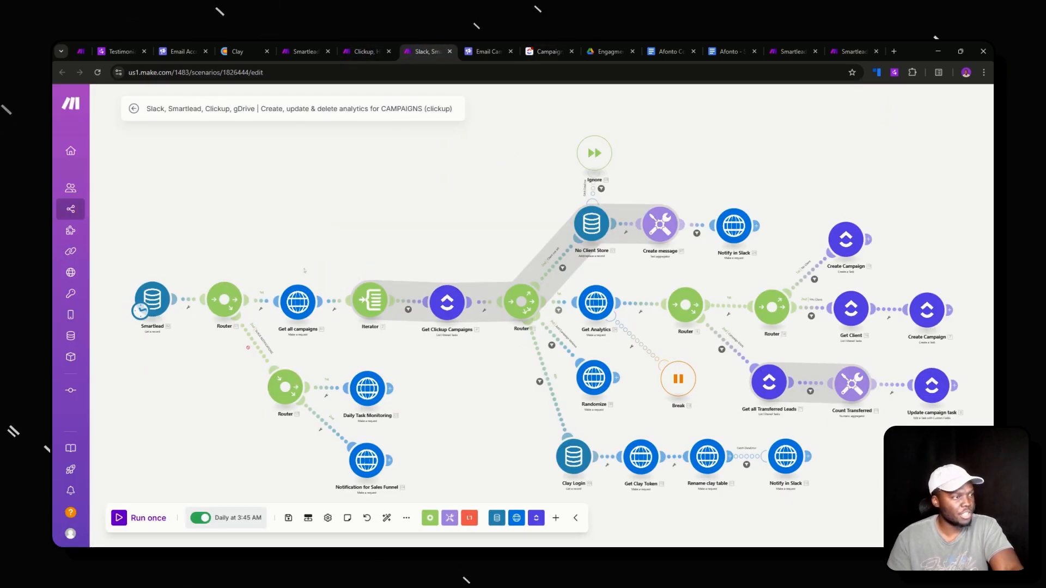
pyautogui.hotkey('ctrl', 'shift', 'Tab')
pyautogui.hotkey('ctrl', 'shift', 'Tab')
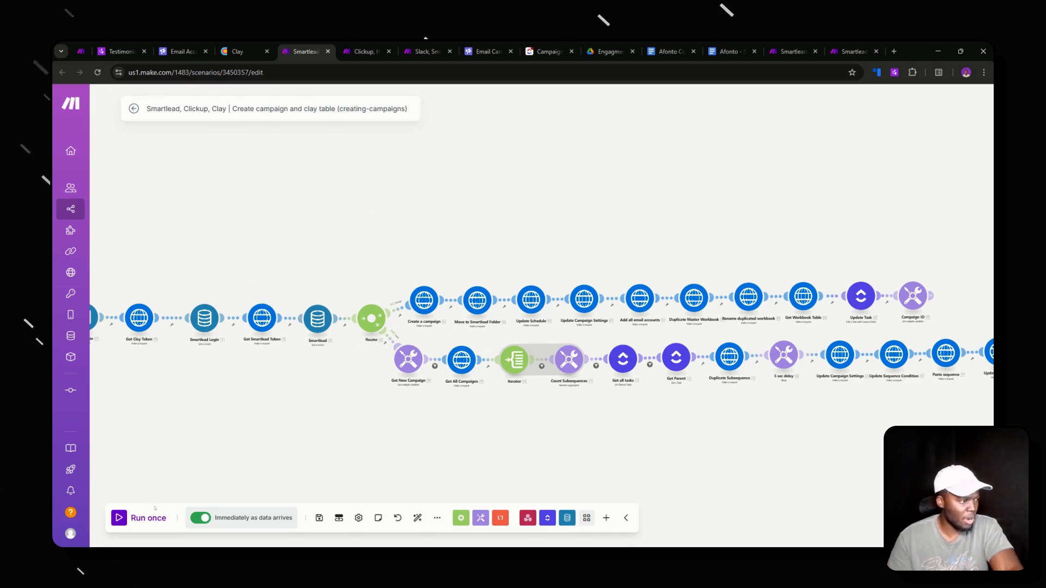
pyautogui.click(547, 50)
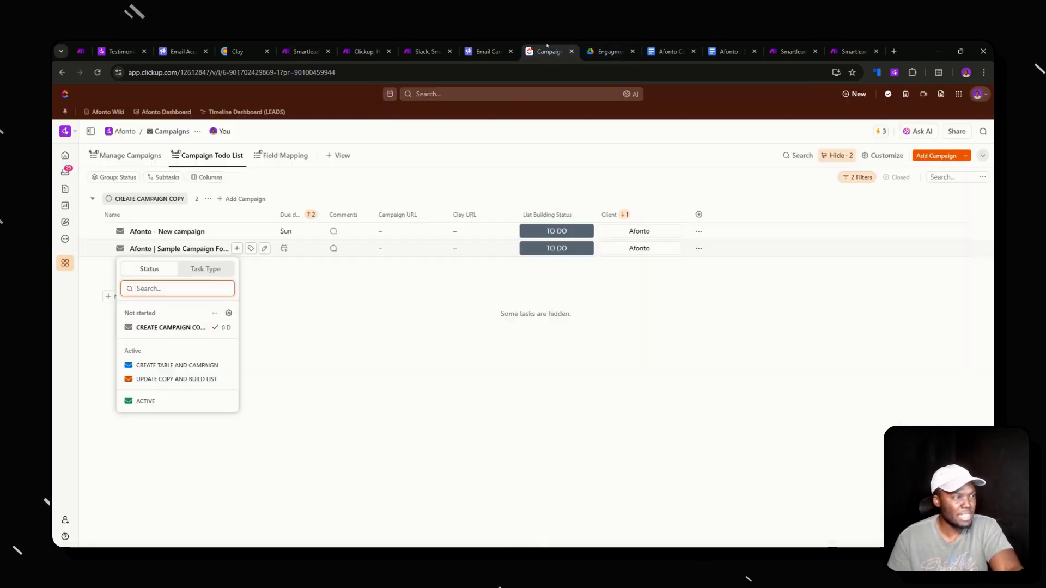
pyautogui.click(174, 365)
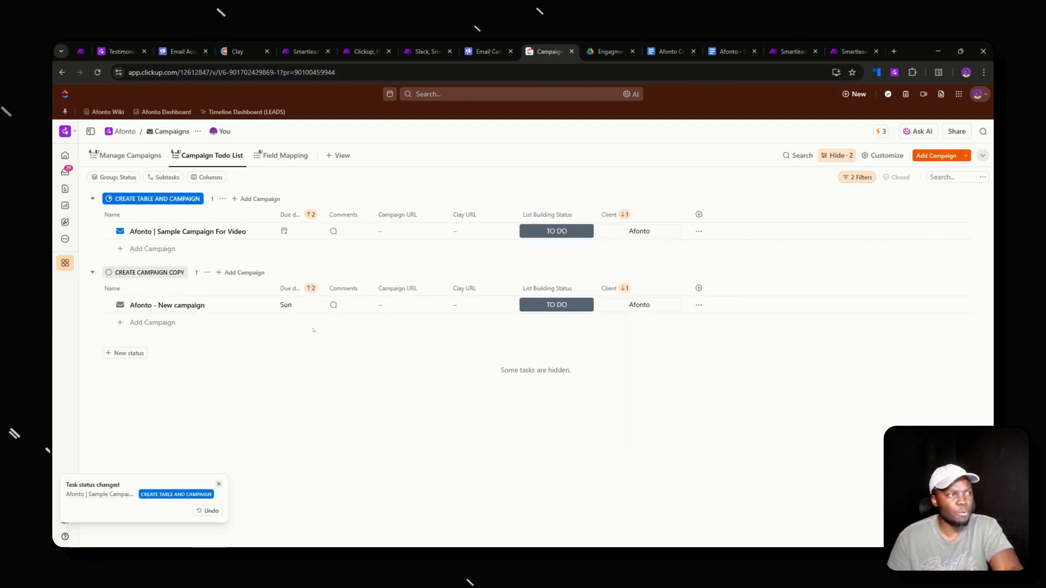
pyautogui.click(305, 51)
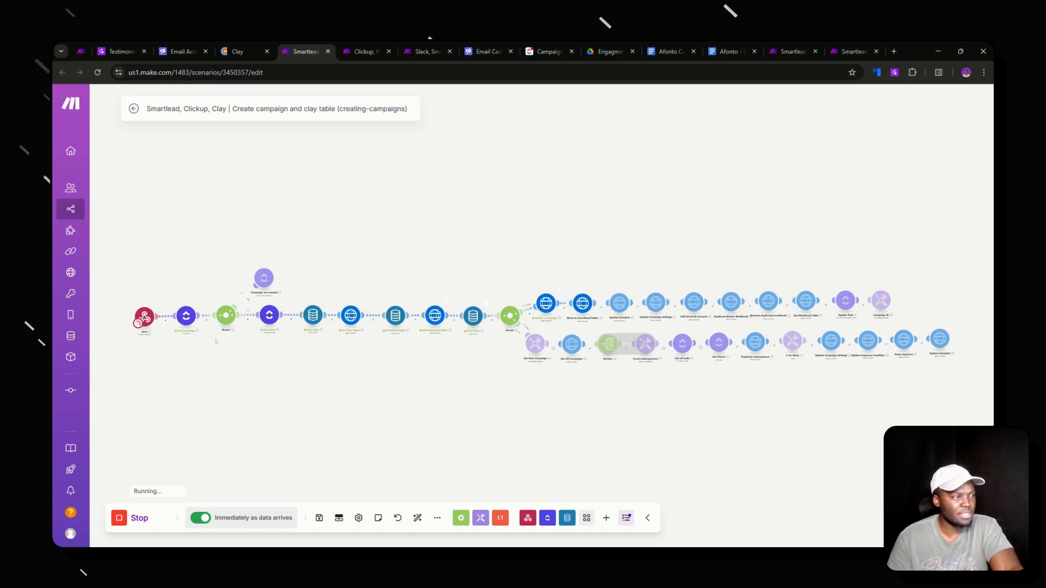
# - Follow the run through the Get all tasks, workbook table, Update Task, Campaign ID and subsequence modules
pyautogui.scroll(5, 216, 342)
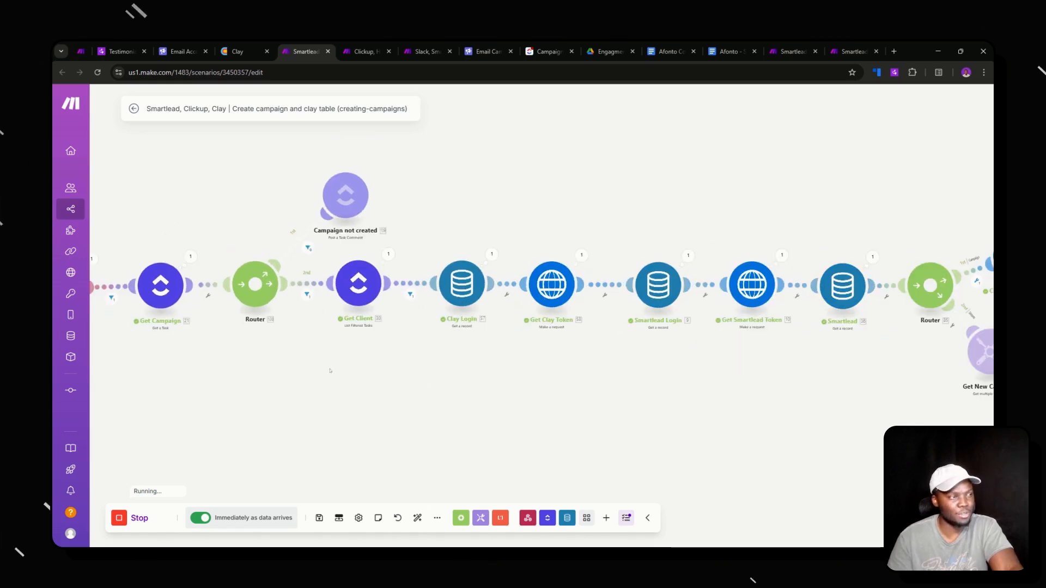
pyautogui.moveTo(330, 370); pyautogui.dragTo(274, 387)
pyautogui.scroll(-1, 448, 392)
pyautogui.scroll(1, 447, 390)
pyautogui.moveTo(423, 399); pyautogui.dragTo(260, 401)
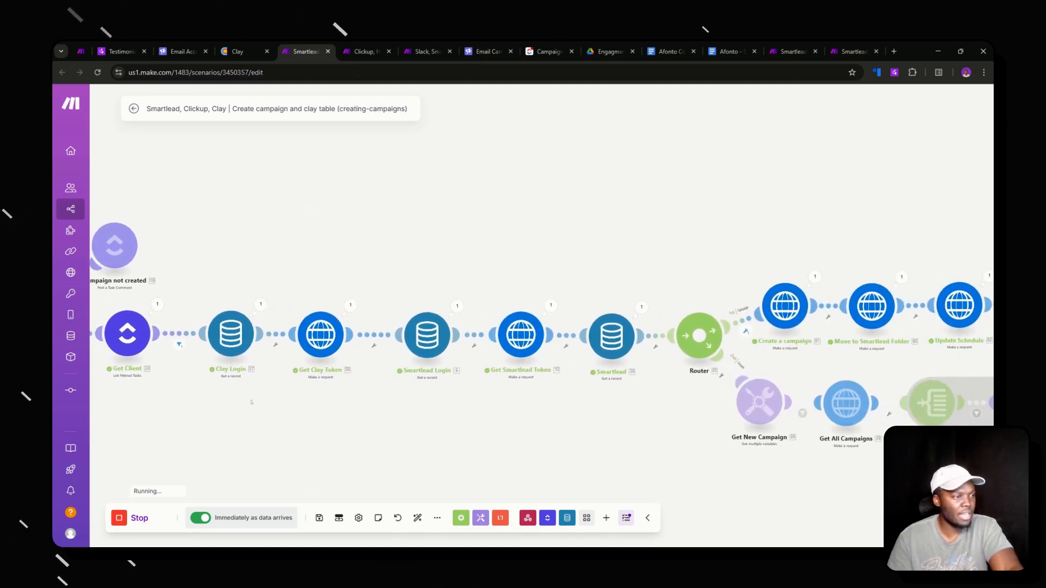
pyautogui.moveTo(467, 412); pyautogui.dragTo(293, 433)
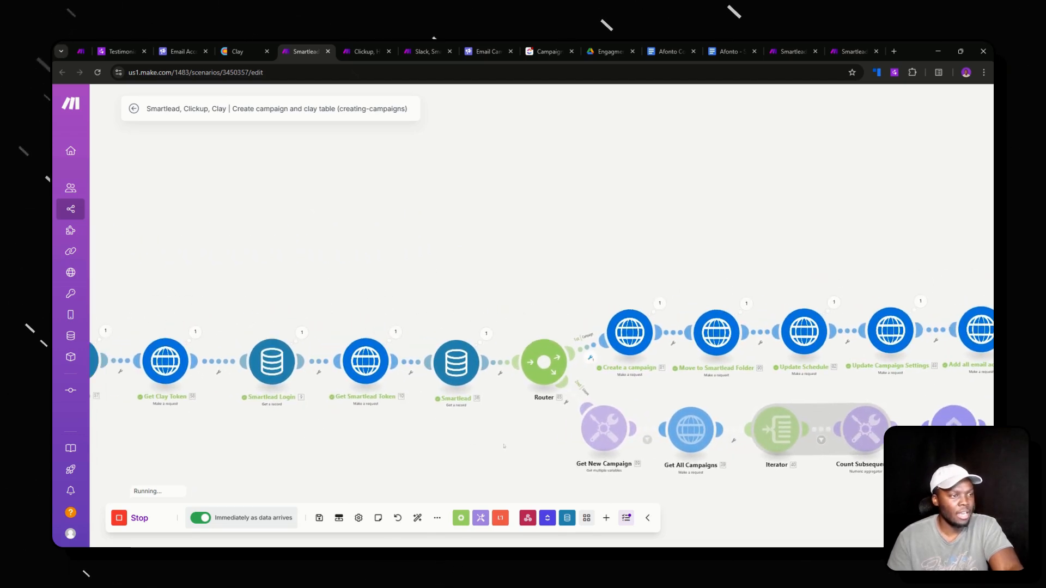
pyautogui.moveTo(490, 448); pyautogui.dragTo(259, 434)
pyautogui.moveTo(407, 355); pyautogui.dragTo(309, 383)
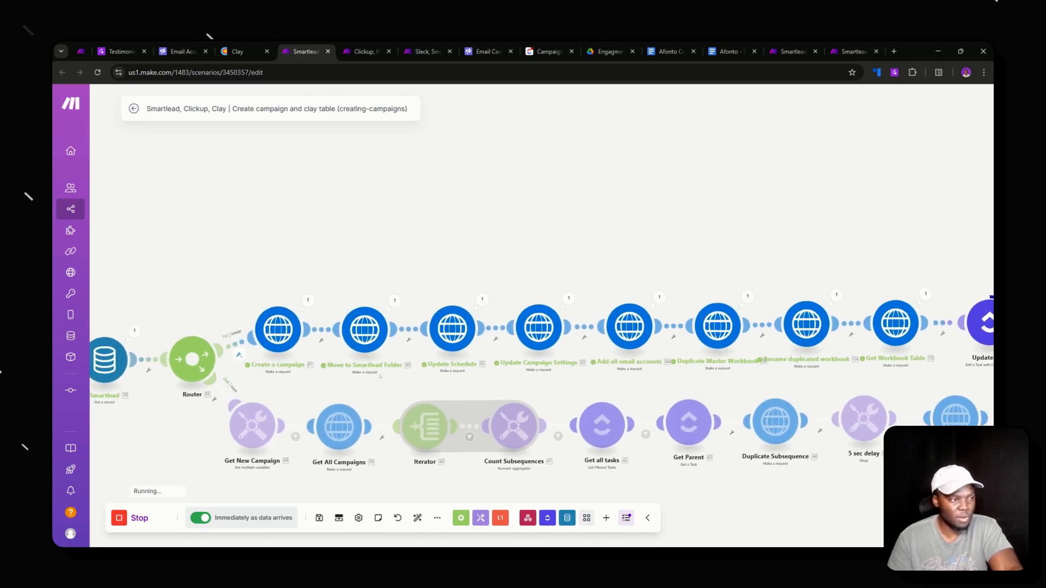
pyautogui.moveTo(380, 375); pyautogui.dragTo(348, 379)
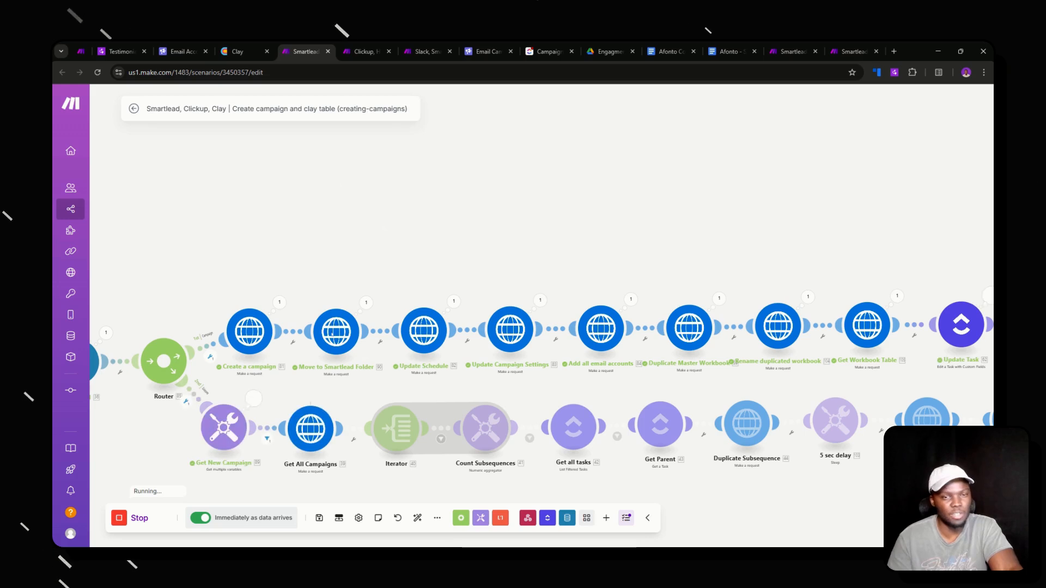
pyautogui.moveTo(369, 370); pyautogui.dragTo(277, 372)
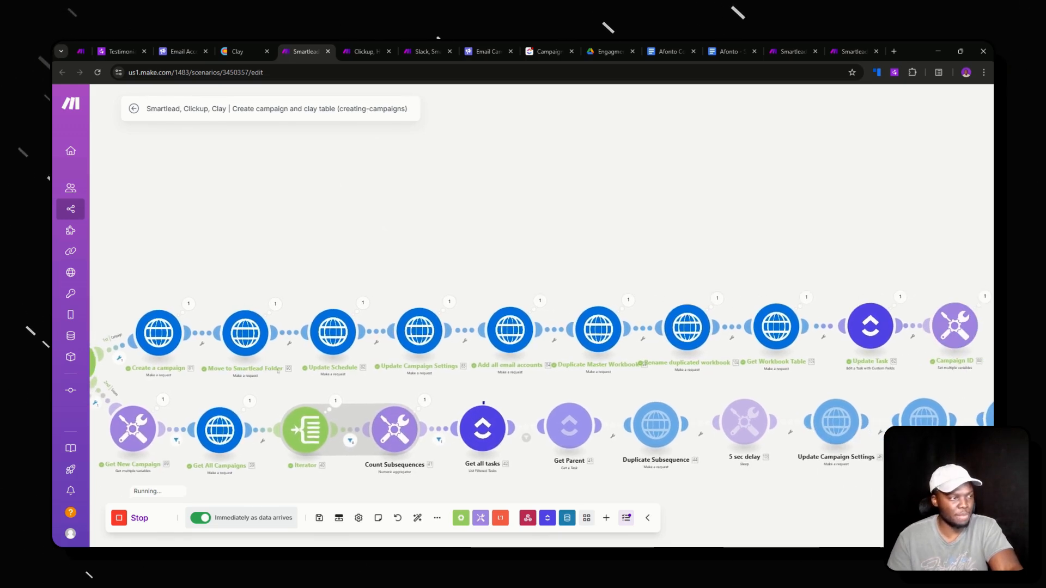
pyautogui.moveTo(354, 374); pyautogui.dragTo(269, 366)
pyautogui.scroll(2, 309, 366)
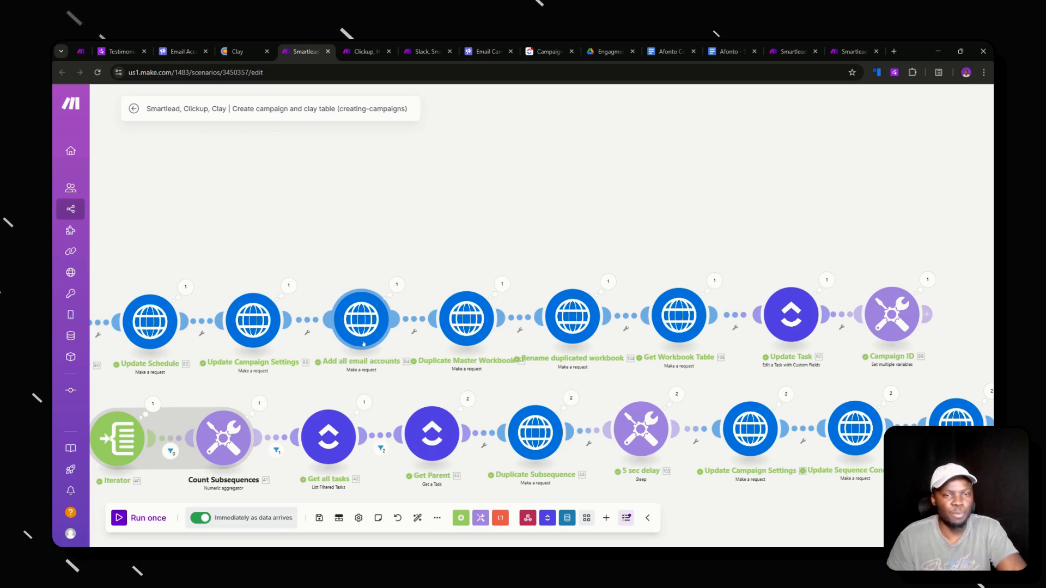
# - Track both router branches through Paste sequence to the final Update Schedule module as the run finishes
pyautogui.moveTo(402, 362); pyautogui.dragTo(344, 366)
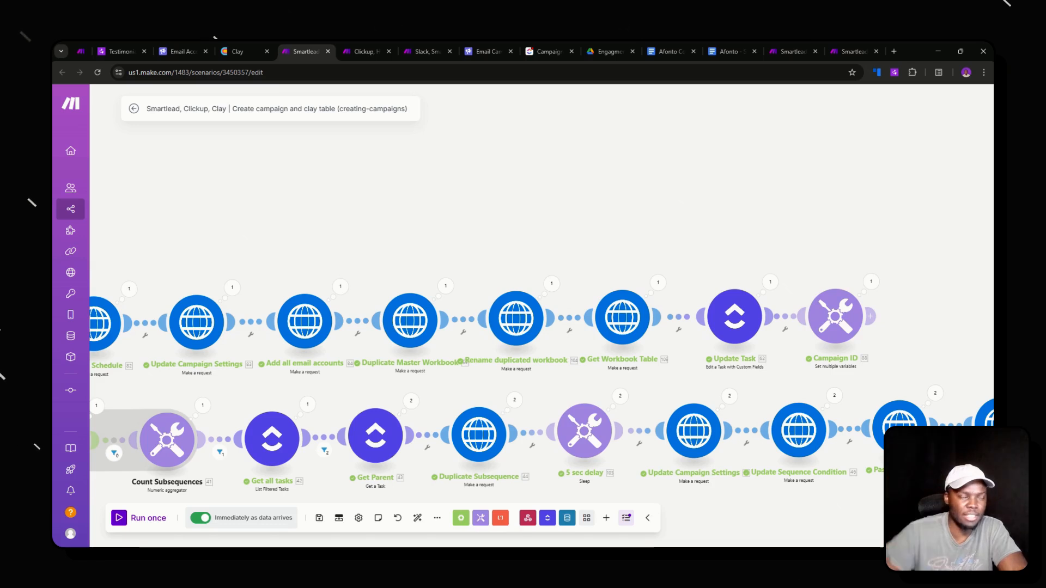
pyautogui.moveTo(338, 349); pyautogui.dragTo(282, 346)
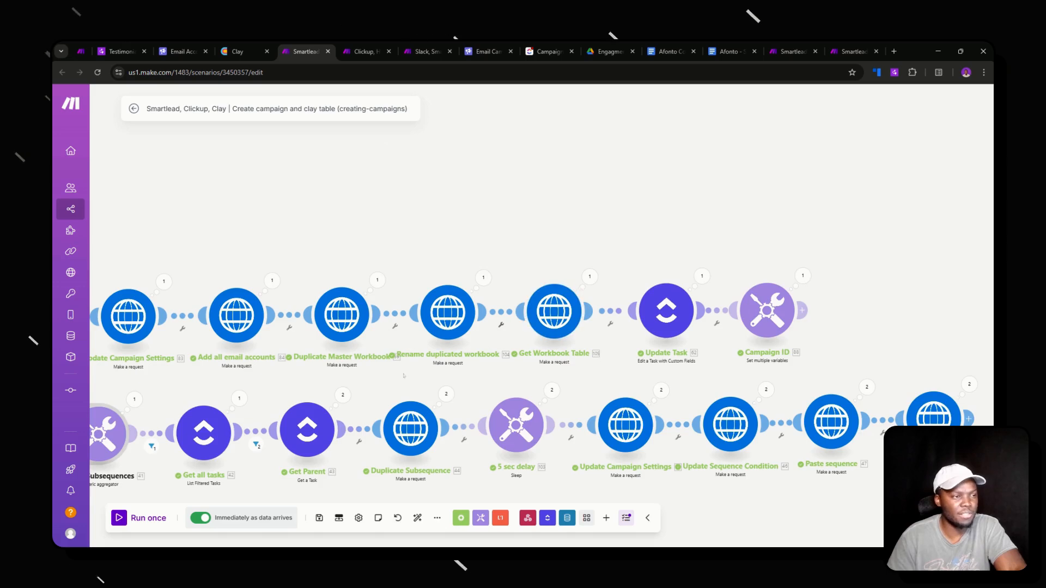
pyautogui.moveTo(409, 378); pyautogui.dragTo(729, 318)
pyautogui.scroll(-2, 366, 325)
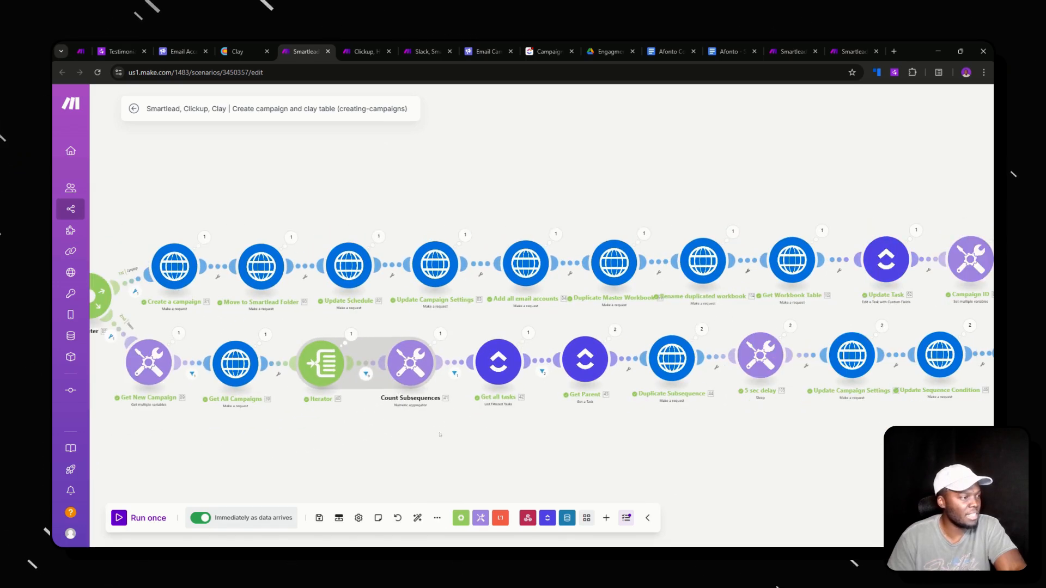
pyautogui.moveTo(490, 434); pyautogui.dragTo(361, 430)
pyautogui.moveTo(621, 395); pyautogui.dragTo(315, 401)
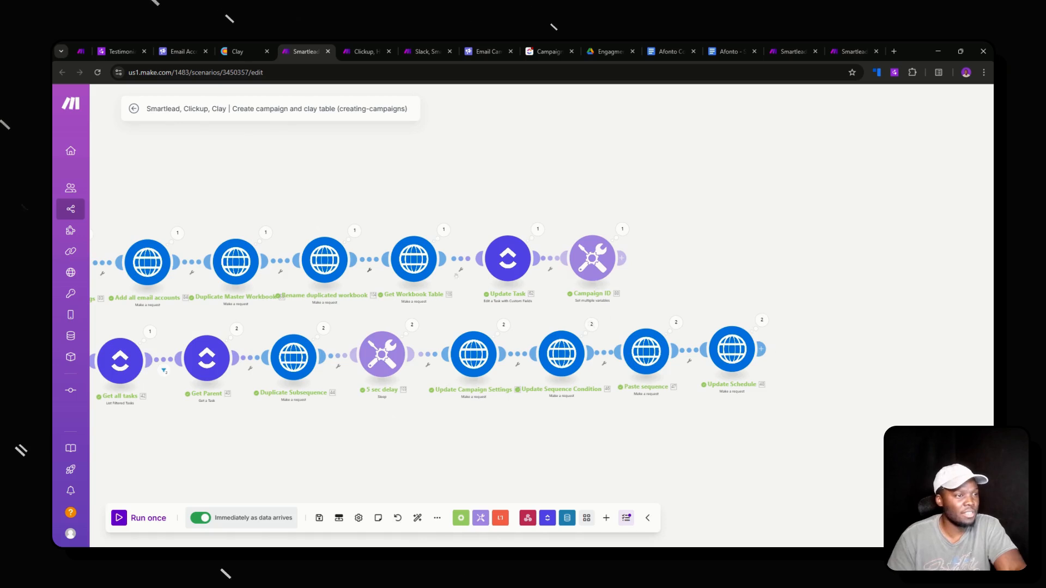
pyautogui.scroll(-5, 457, 275)
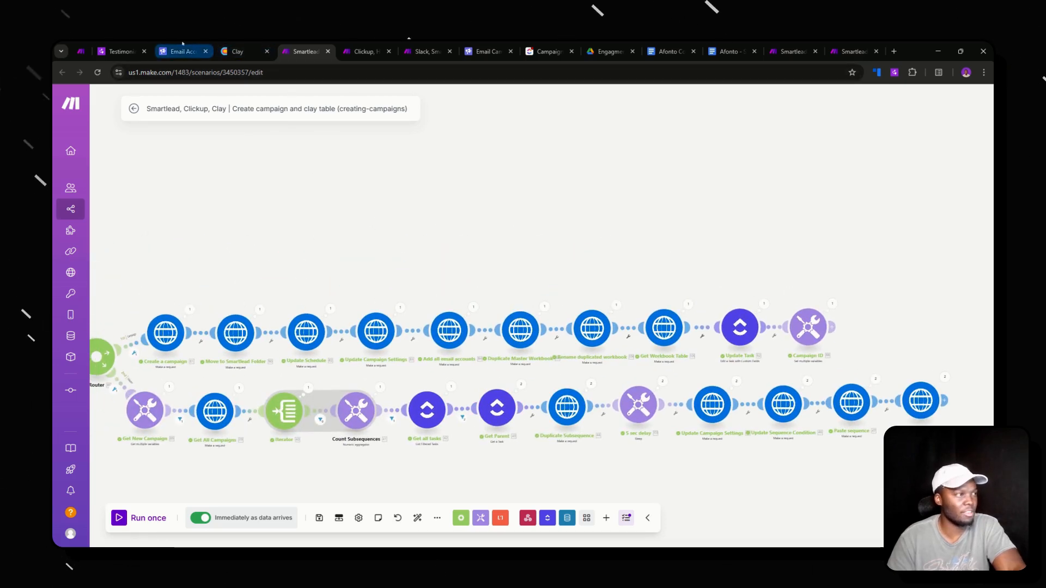
# - Open the new Afonto | Sample Campaign For Video table in Clay's Afonto folder, then return to Smartlead
pyautogui.click(240, 51)
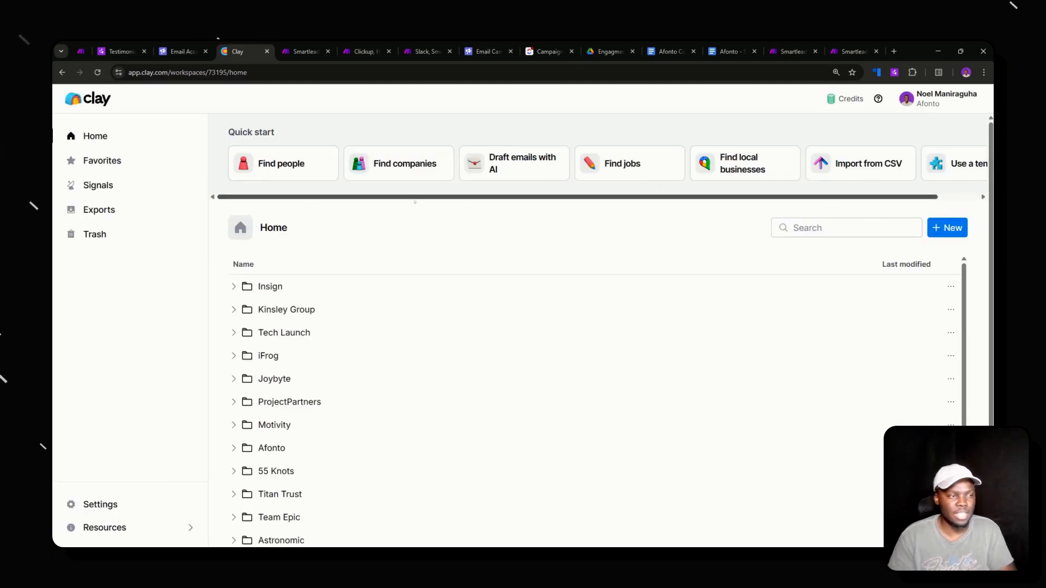
pyautogui.scroll(-1, 235, 376)
pyautogui.click(235, 416)
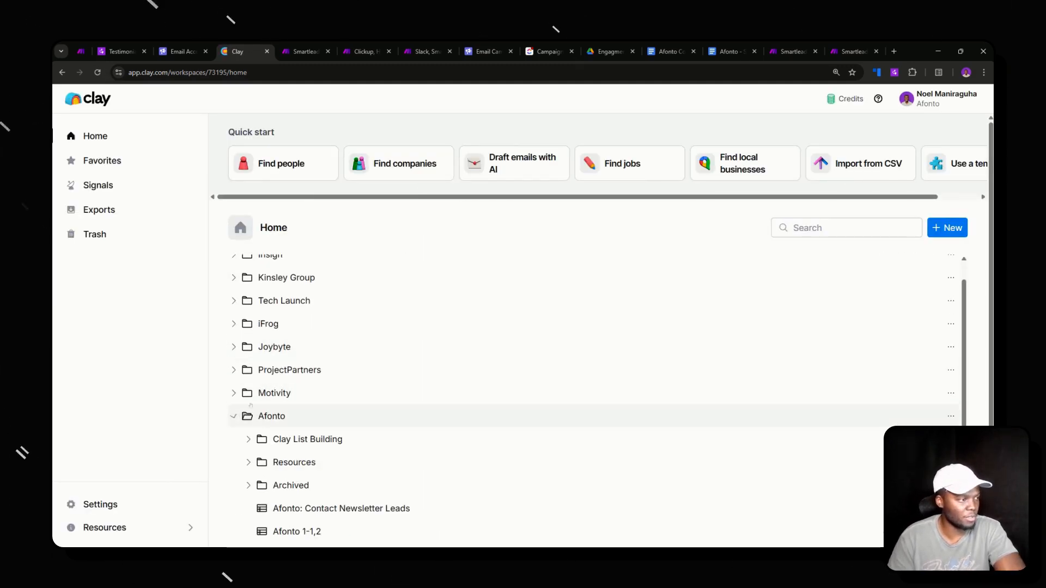
pyautogui.scroll(-5, 315, 357)
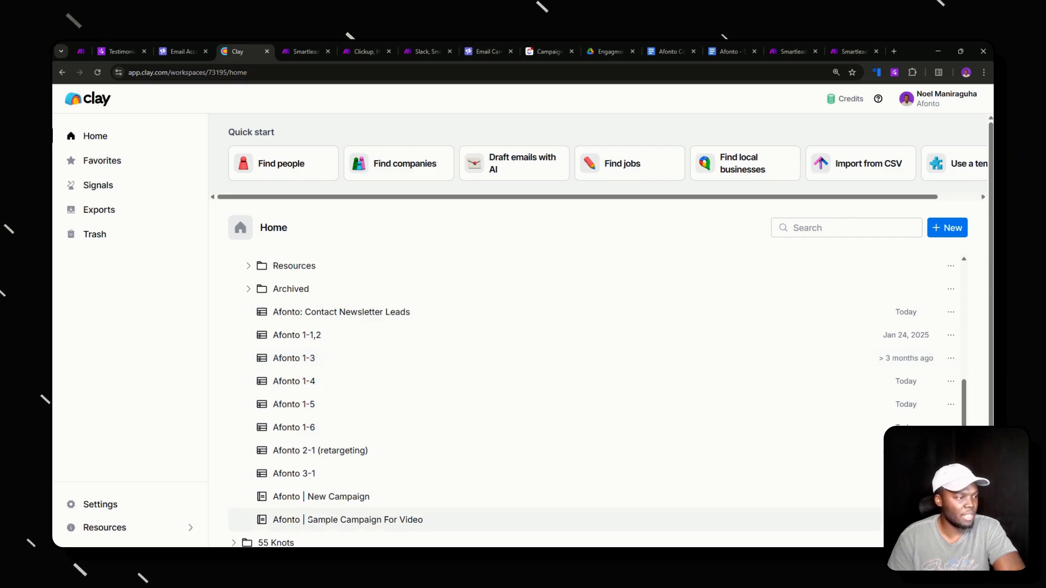
pyautogui.click(298, 527)
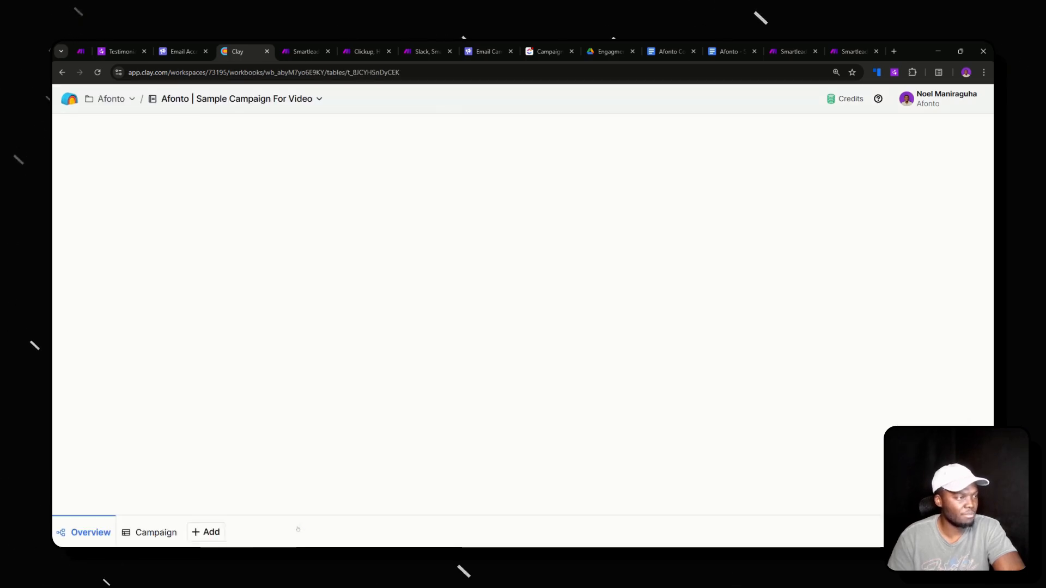
pyautogui.click(488, 46)
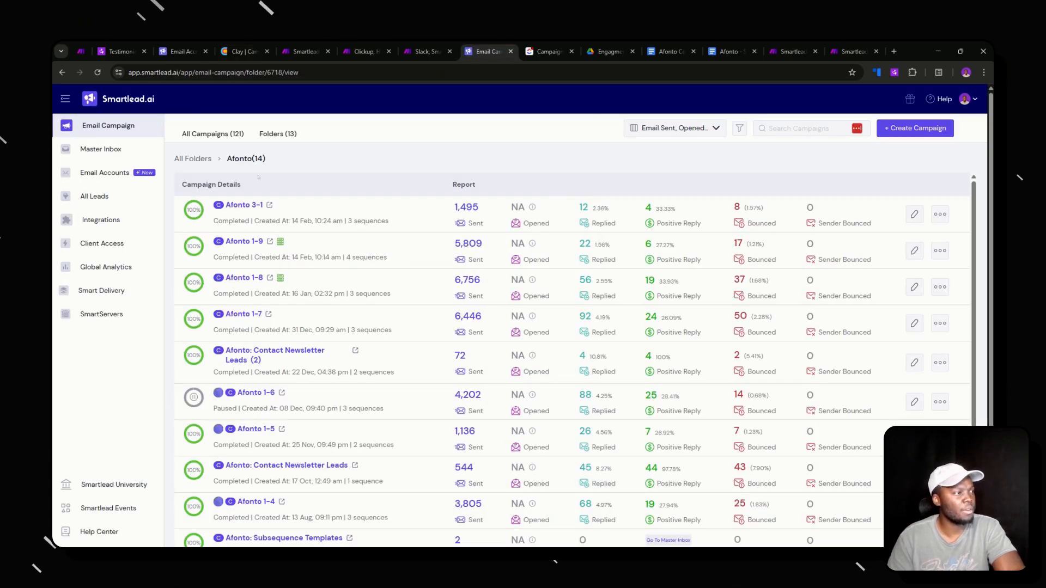
# - Reload Smartlead to list the new Afonto | Sample Campaign For Video draft, then return to Clay
pyautogui.click(103, 80)
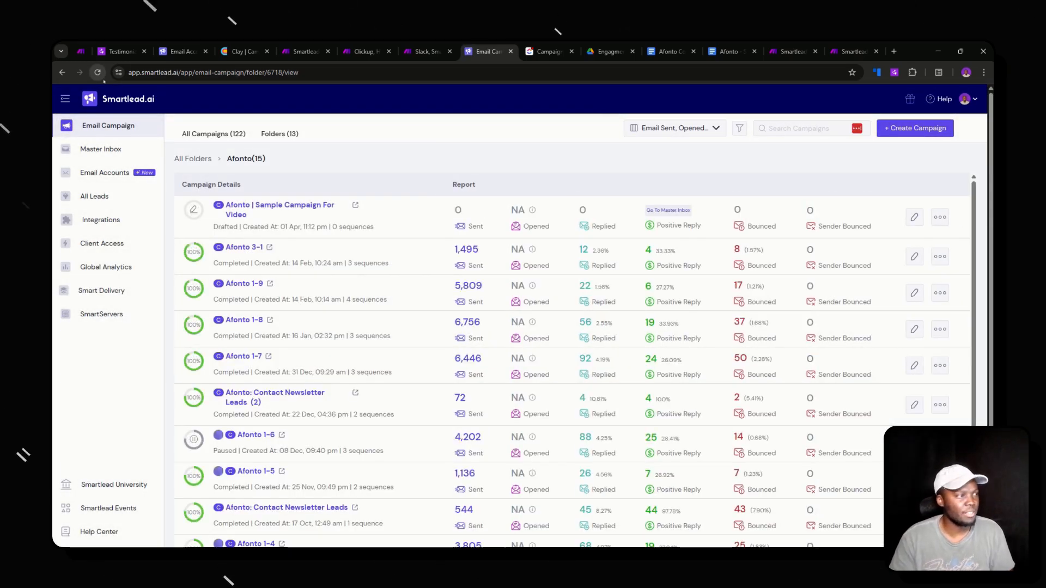
pyautogui.click(240, 51)
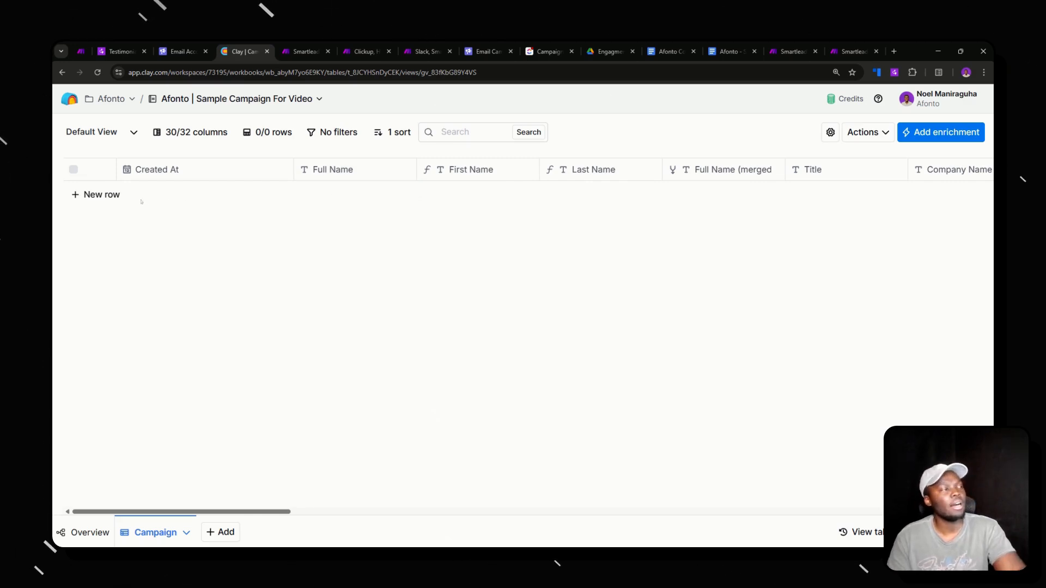
pyautogui.click(102, 194)
pyautogui.hscroll(7, 186, 195)
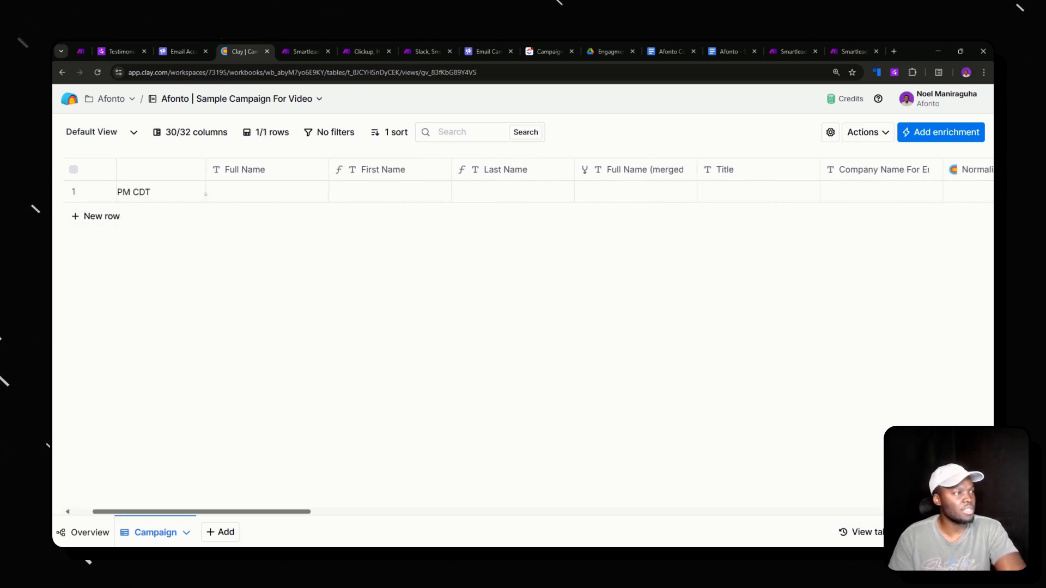
pyautogui.hscroll(12, 370, 208)
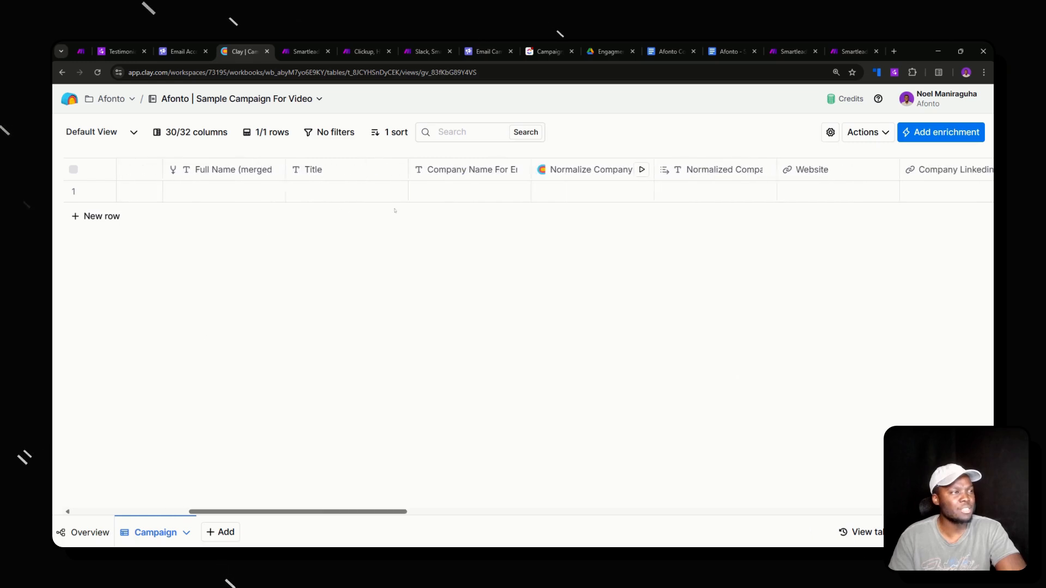
pyautogui.hscroll(10, 395, 210)
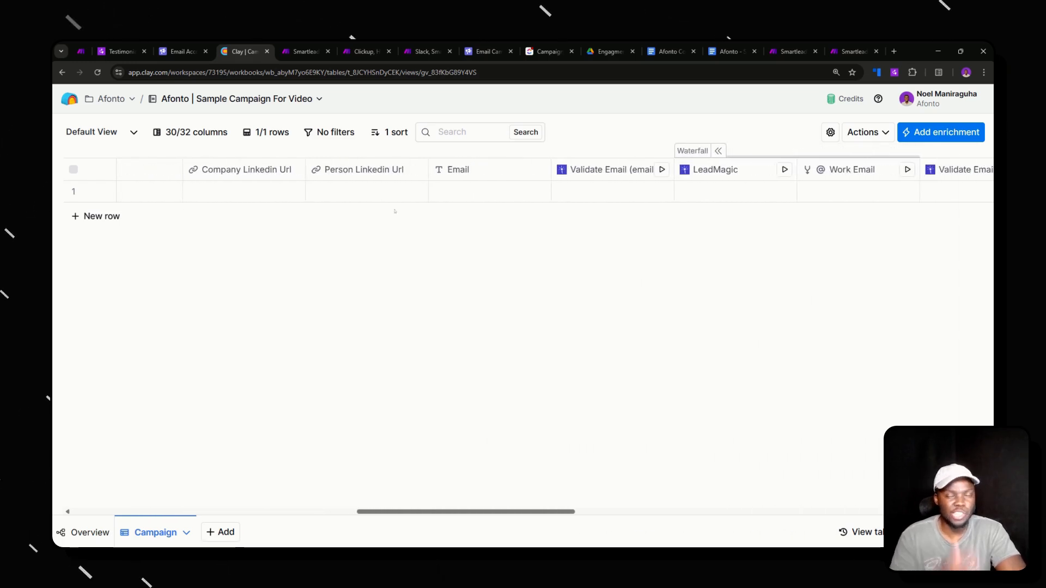
pyautogui.hscroll(8, 395, 211)
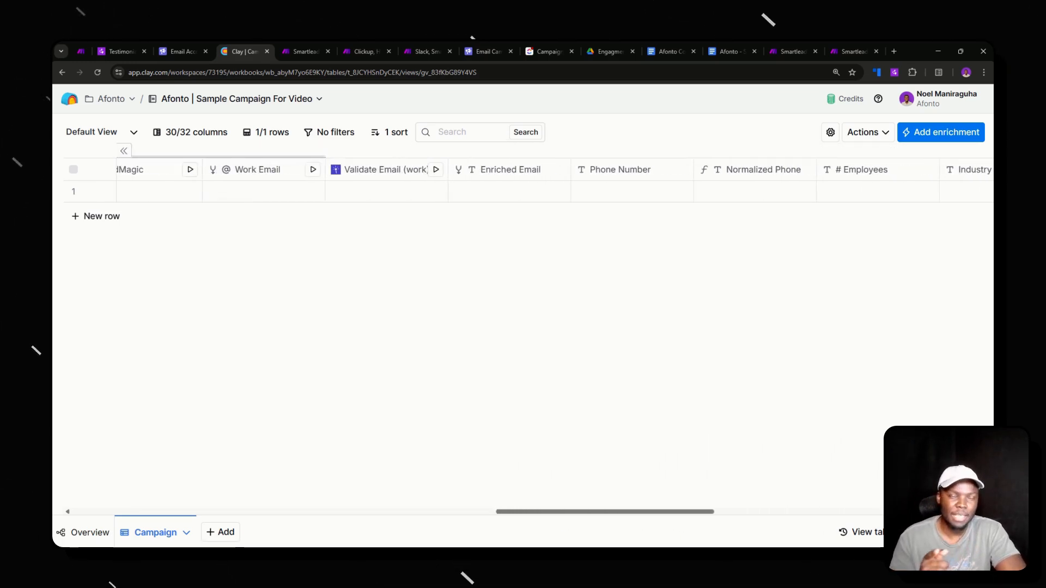
pyautogui.hscroll(12, 395, 211)
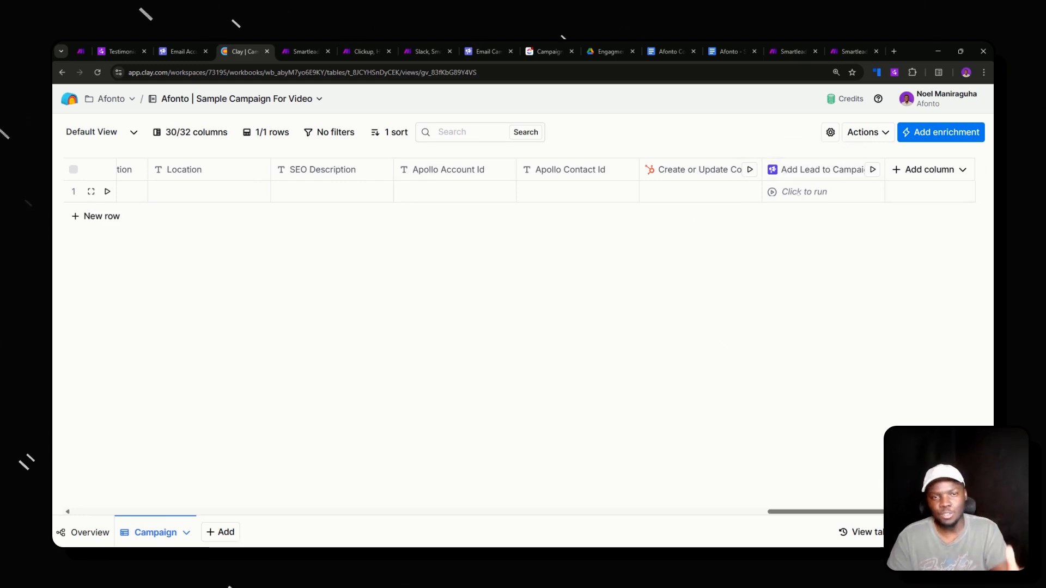
pyautogui.hscroll(-10, 796, 192)
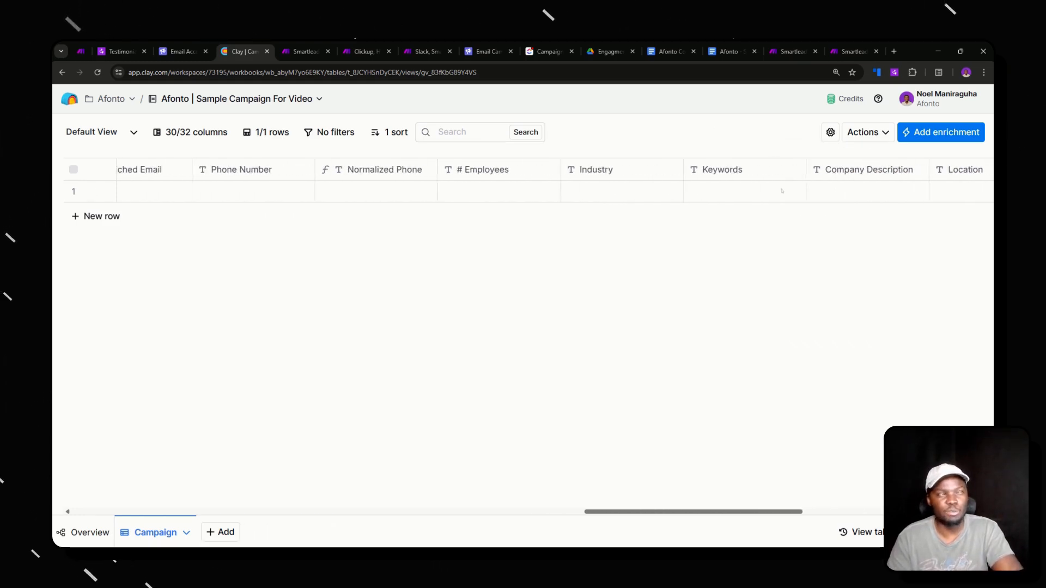
pyautogui.hscroll(4, 782, 191)
pyautogui.hscroll(8, 782, 191)
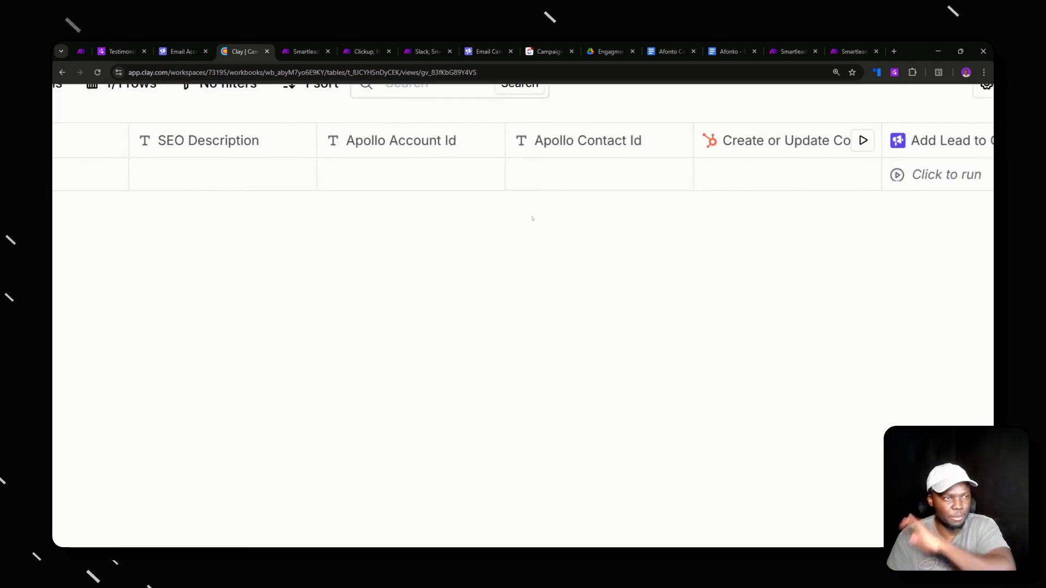
pyautogui.hscroll(-1, 533, 220)
pyautogui.scroll(-3, 533, 220)
pyautogui.hscroll(-20, 532, 220)
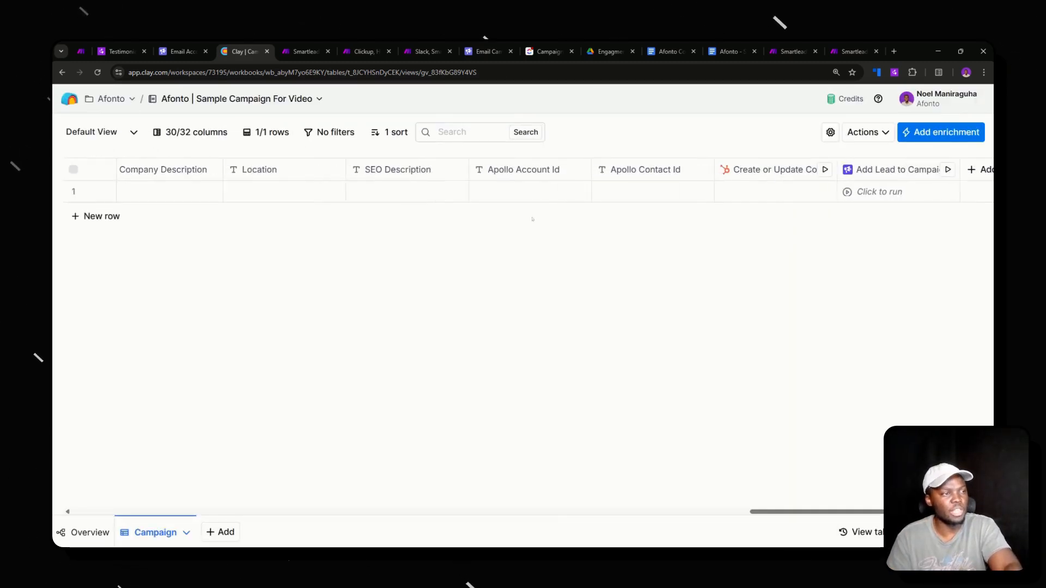
pyautogui.hscroll(-20, 496, 205)
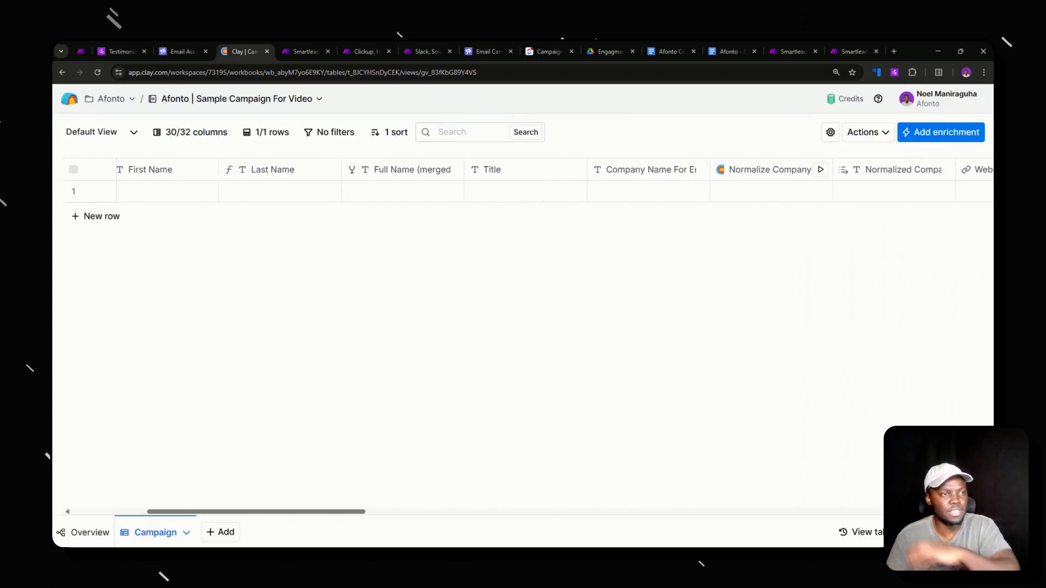
# - Enter the contact's full name in row 1's Full Name cell, auto-filling First and Last Name
pyautogui.doubleClick(411, 196)
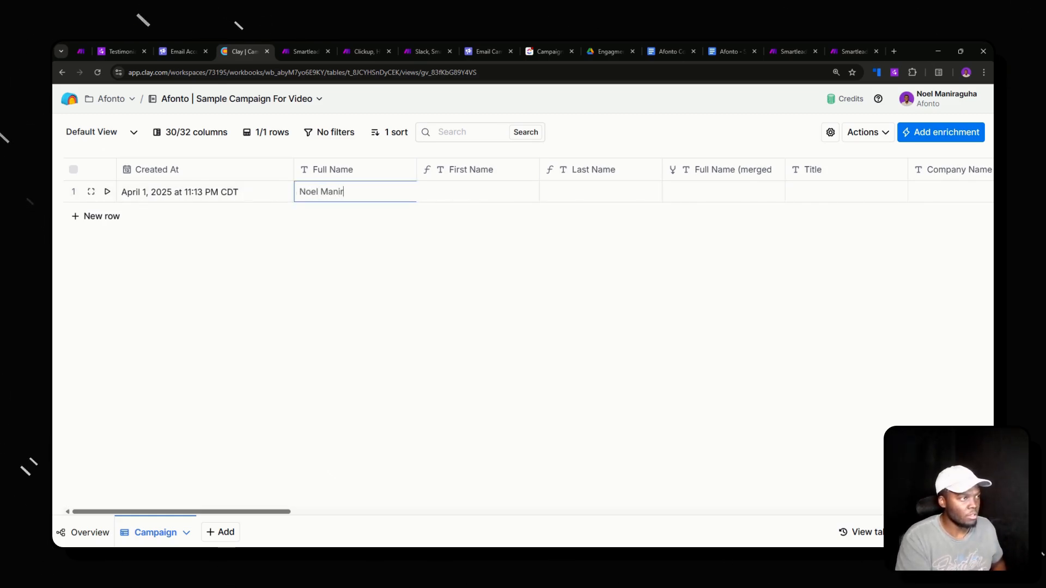
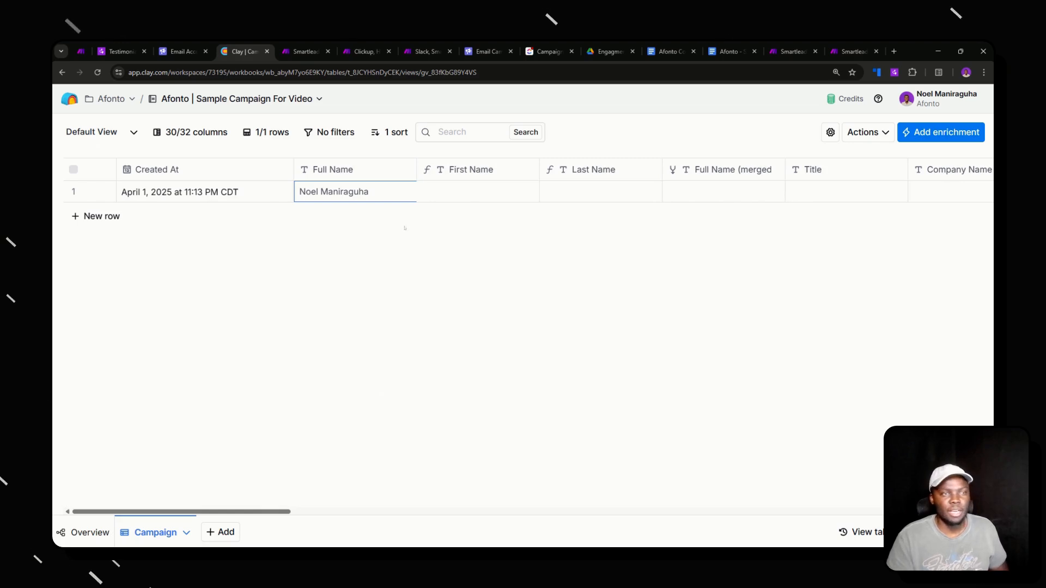
pyautogui.press('Return')
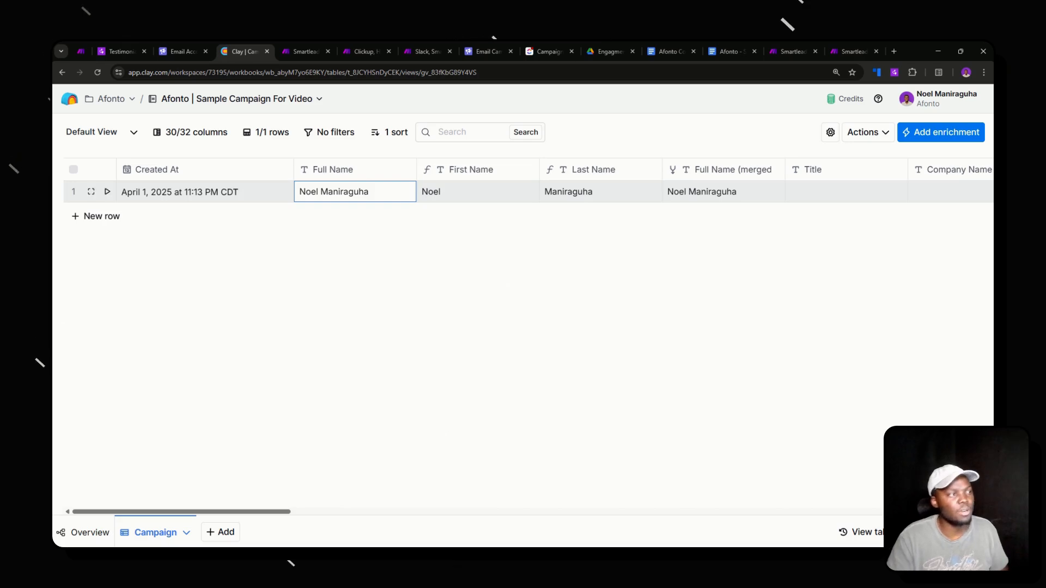
pyautogui.doubleClick(335, 194)
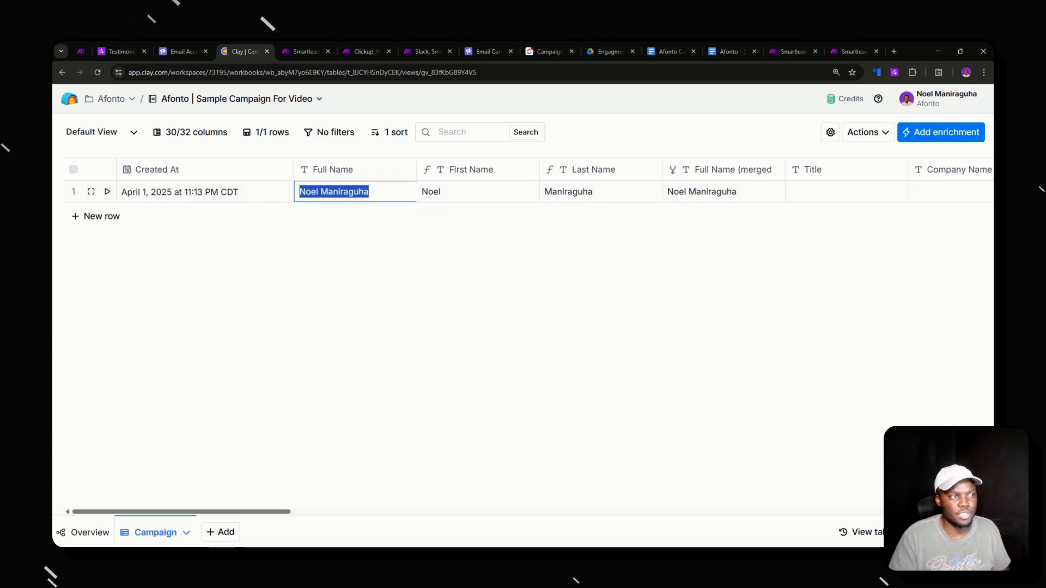
pyautogui.click(579, 226)
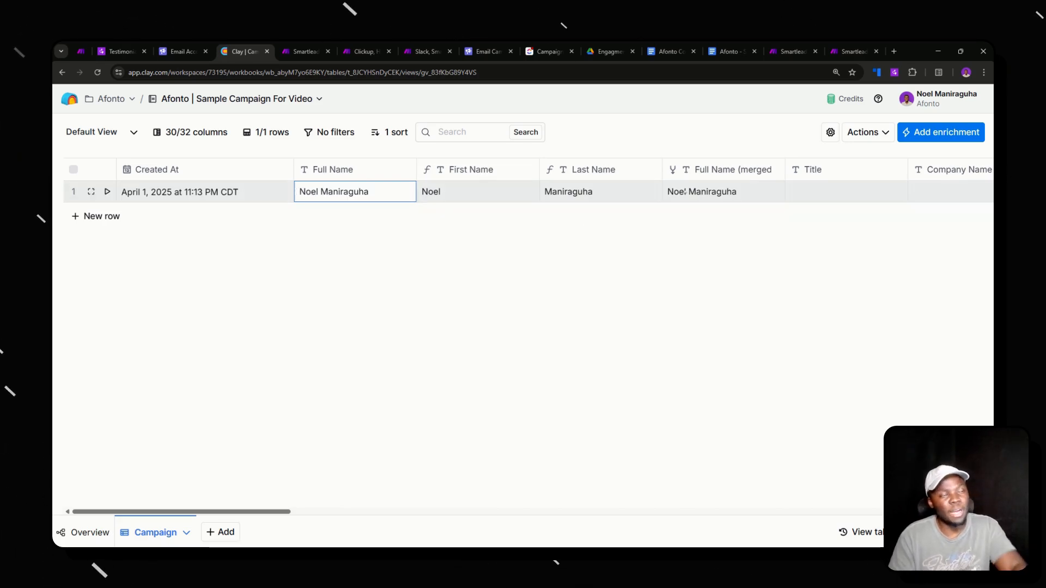
pyautogui.hscroll(5, 420, 192)
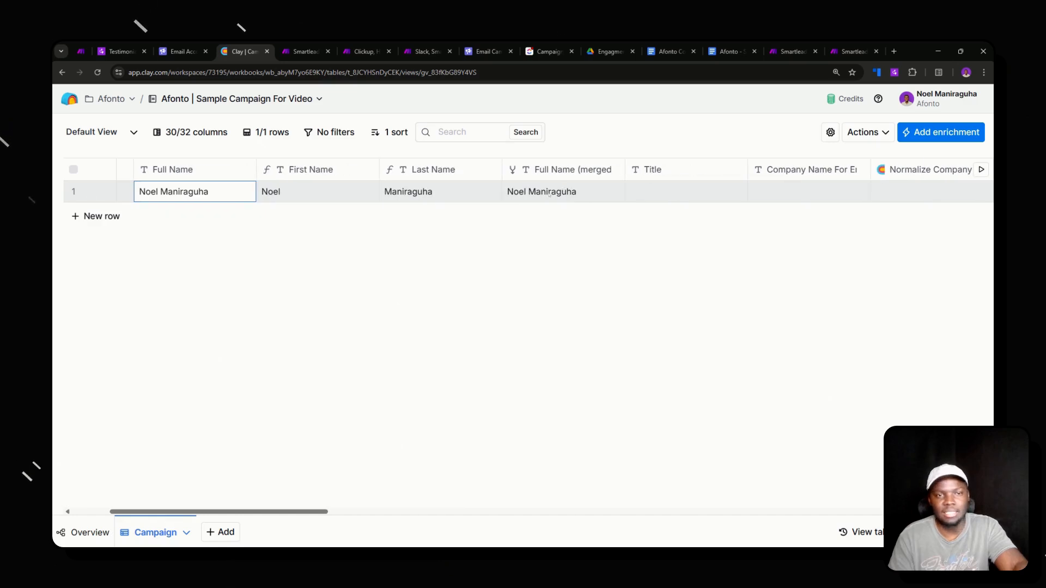
pyautogui.hscroll(6, 549, 195)
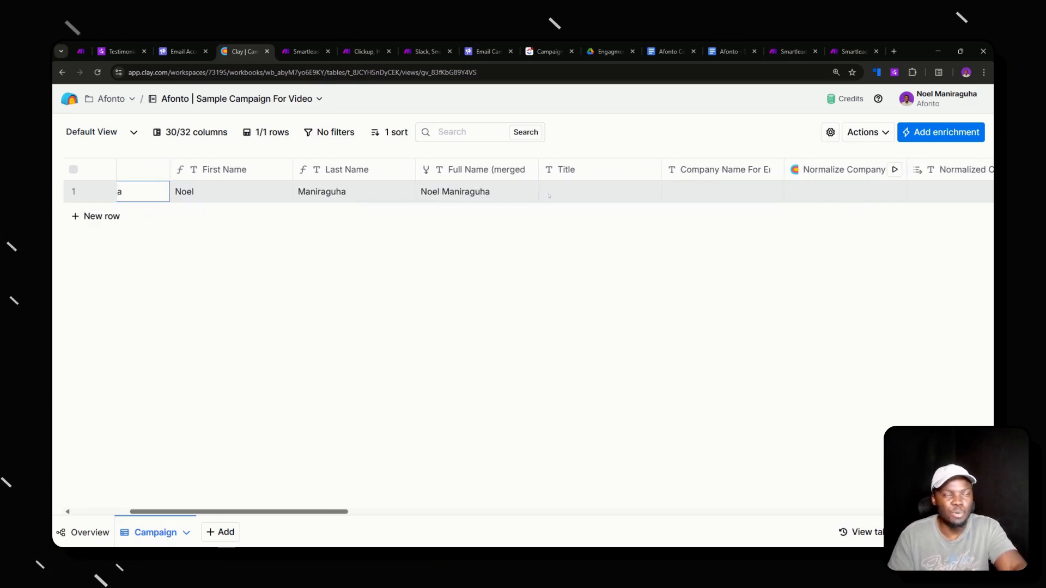
pyautogui.hscroll(12, 680, 205)
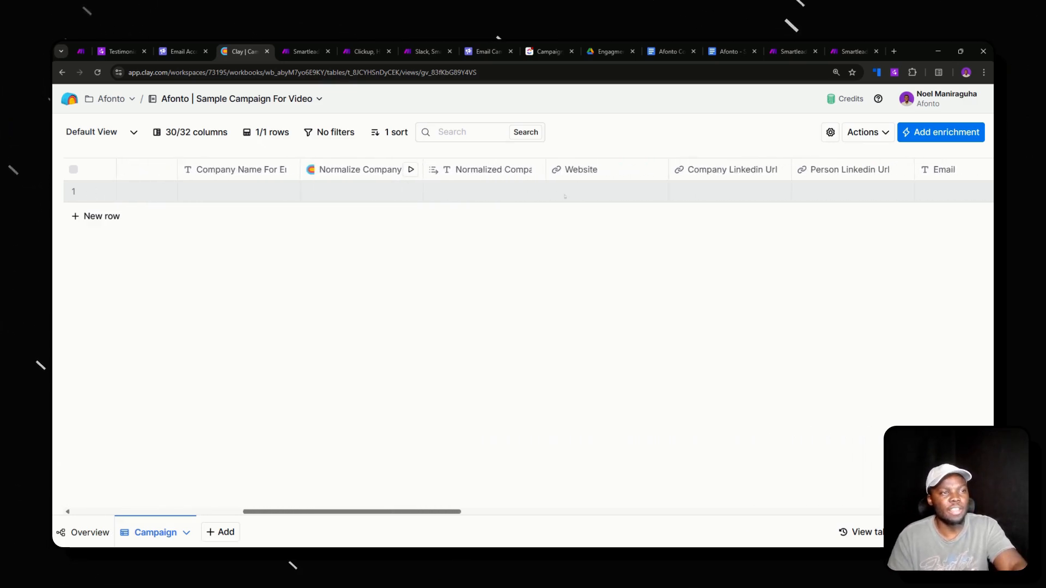
pyautogui.hscroll(5, 680, 204)
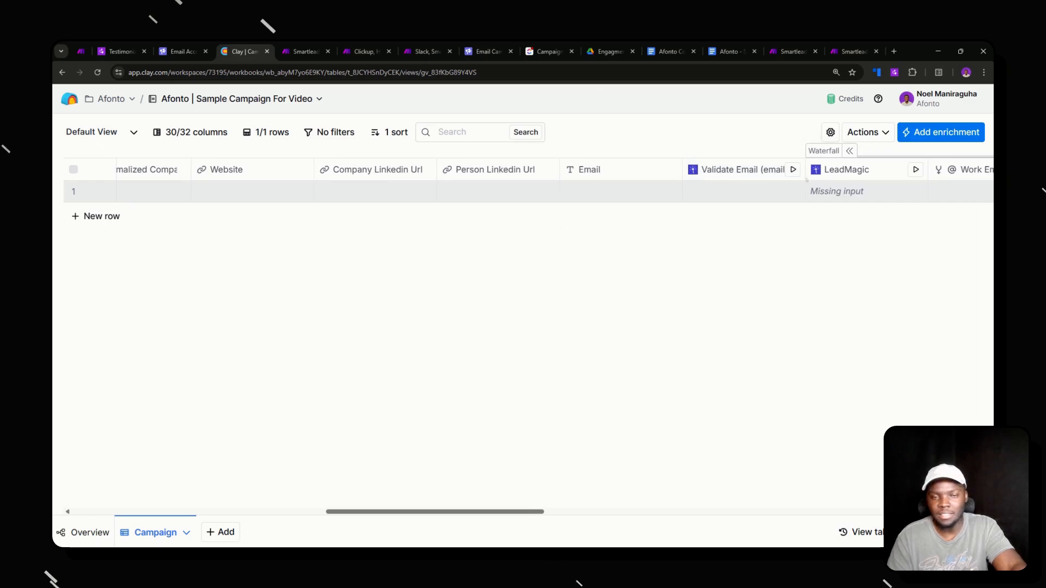
pyautogui.click(752, 171)
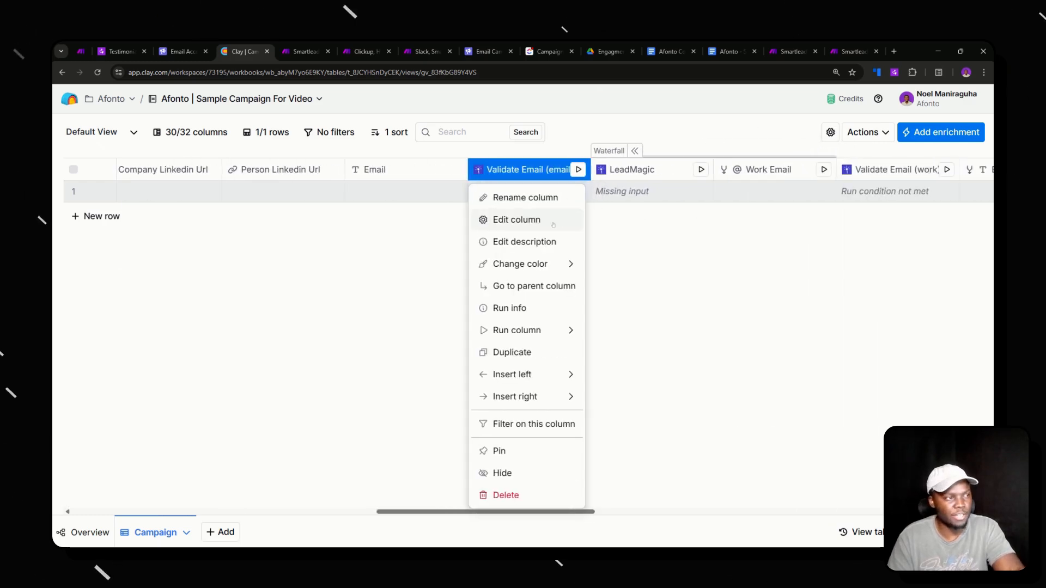
pyautogui.click(517, 219)
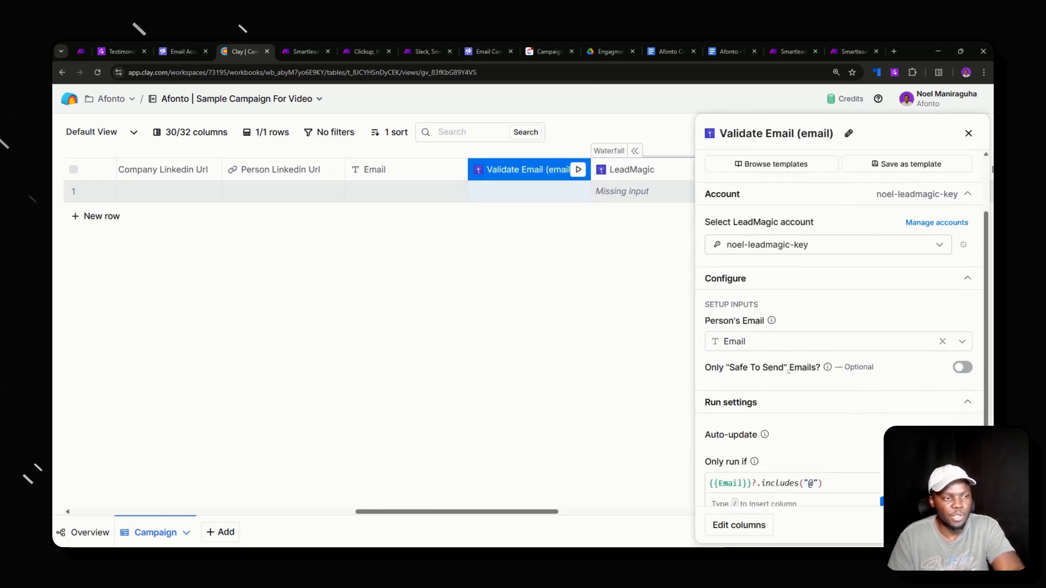
pyautogui.click(632, 170)
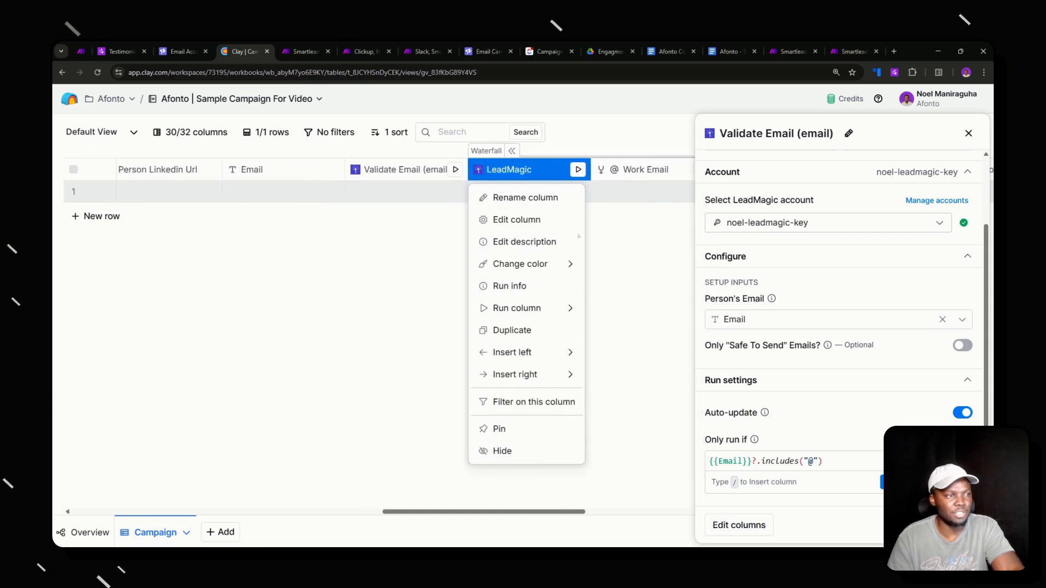
pyautogui.click(511, 224)
pyautogui.click(772, 336)
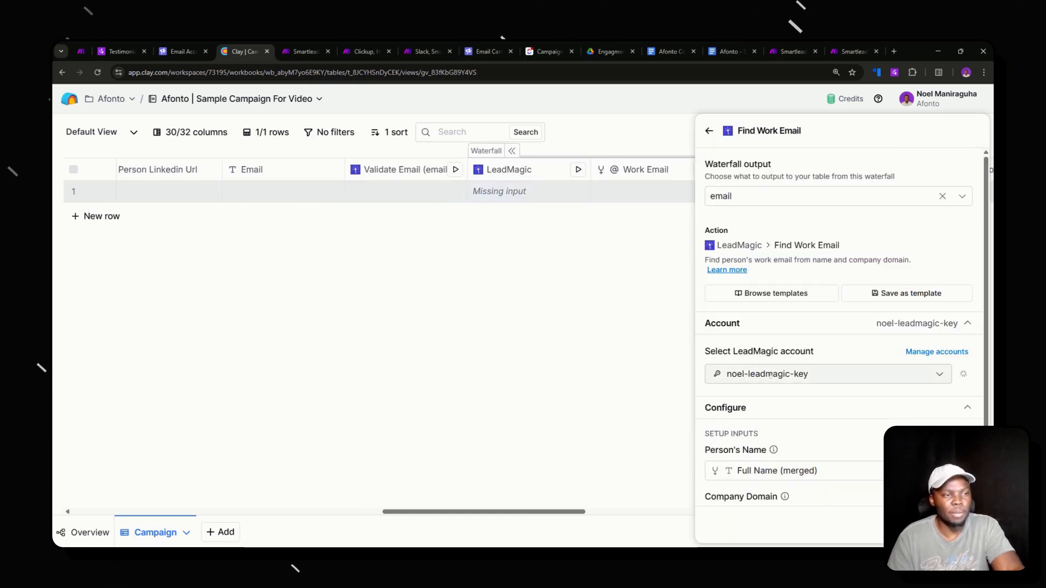
pyautogui.scroll(-1, 779, 376)
pyautogui.scroll(-1, 778, 376)
pyautogui.moveTo(758, 412)
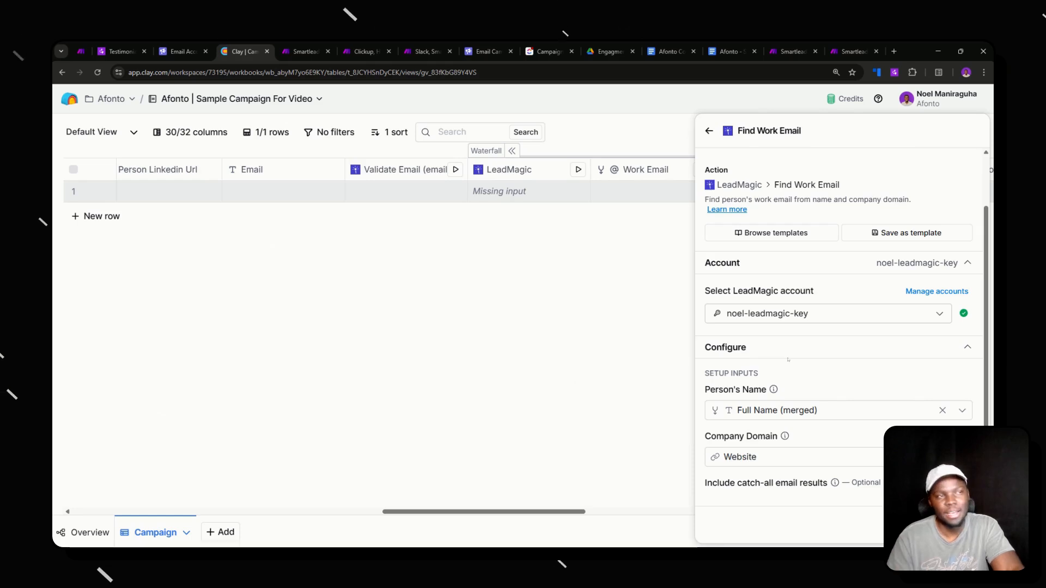
pyautogui.click(710, 131)
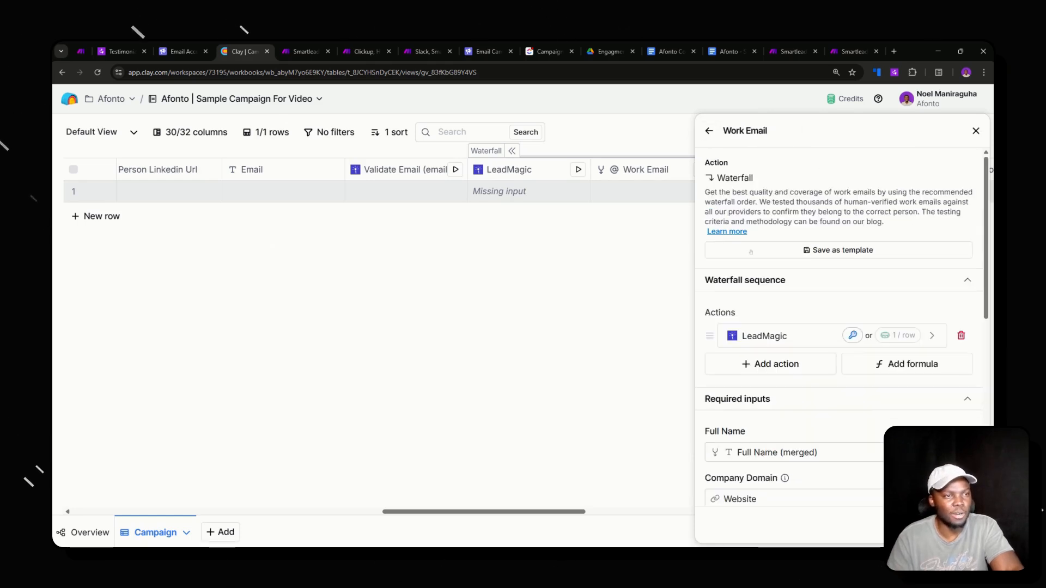
pyautogui.click(975, 130)
pyautogui.hscroll(-20, 616, 240)
pyautogui.hscroll(6, 612, 245)
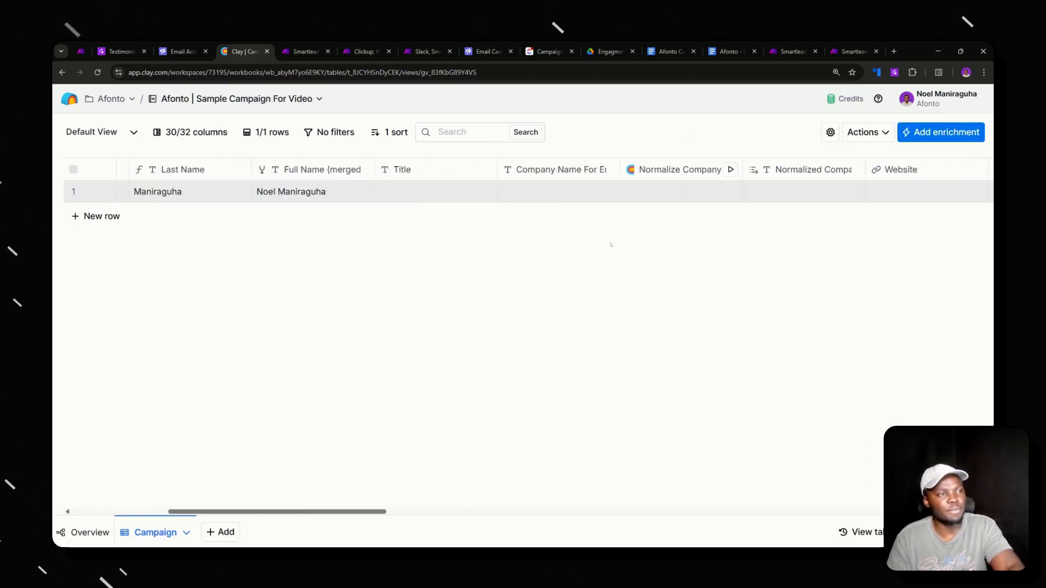
pyautogui.hscroll(2, 611, 245)
pyautogui.click(515, 185)
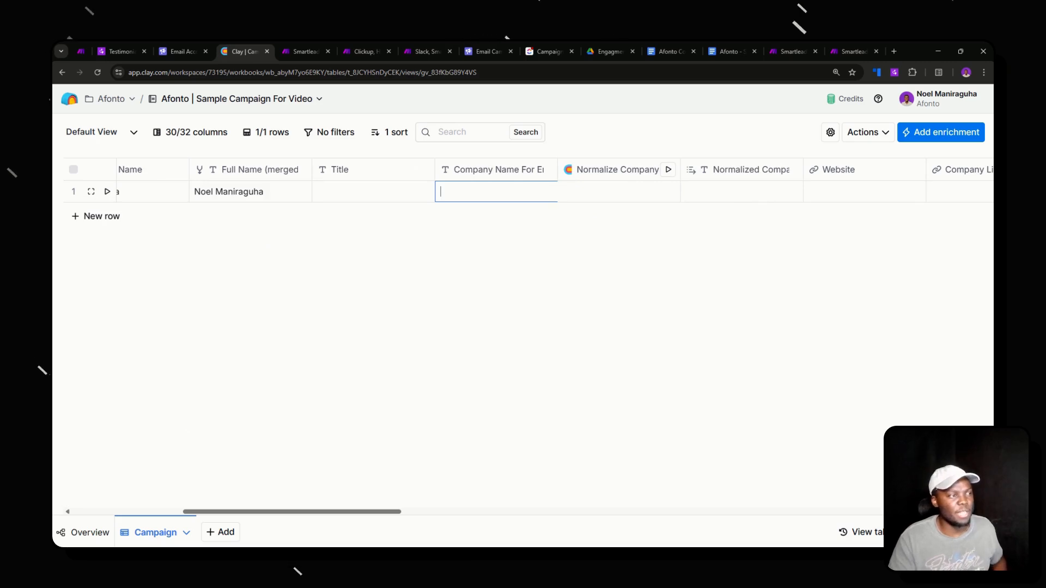
# - Enter Afonto Inc. as row 1's company name and run Normalize Company to get Afonto
pyautogui.write('a')
pyautogui.write('Afon')
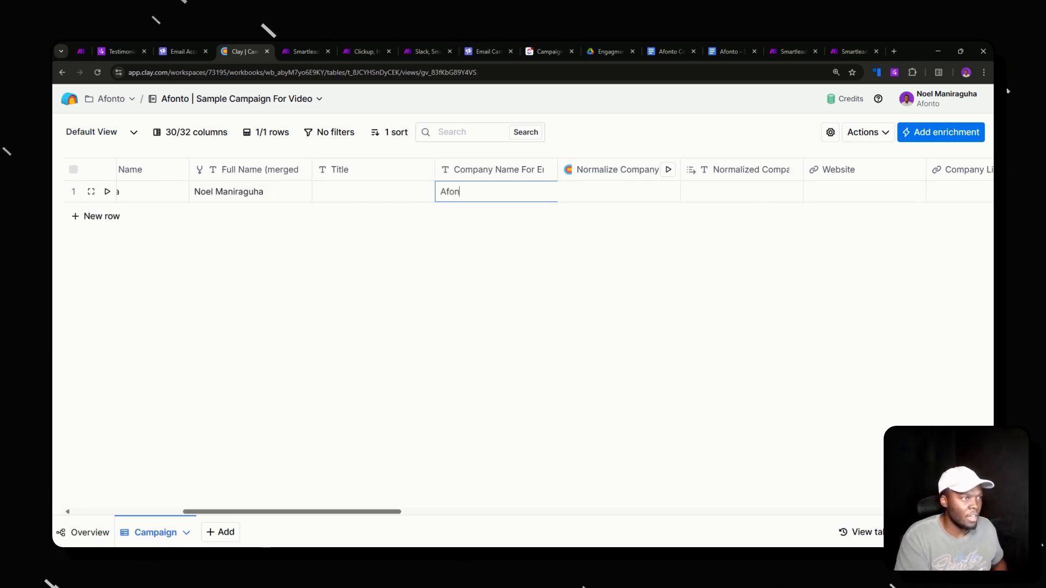
pyautogui.write('to ')
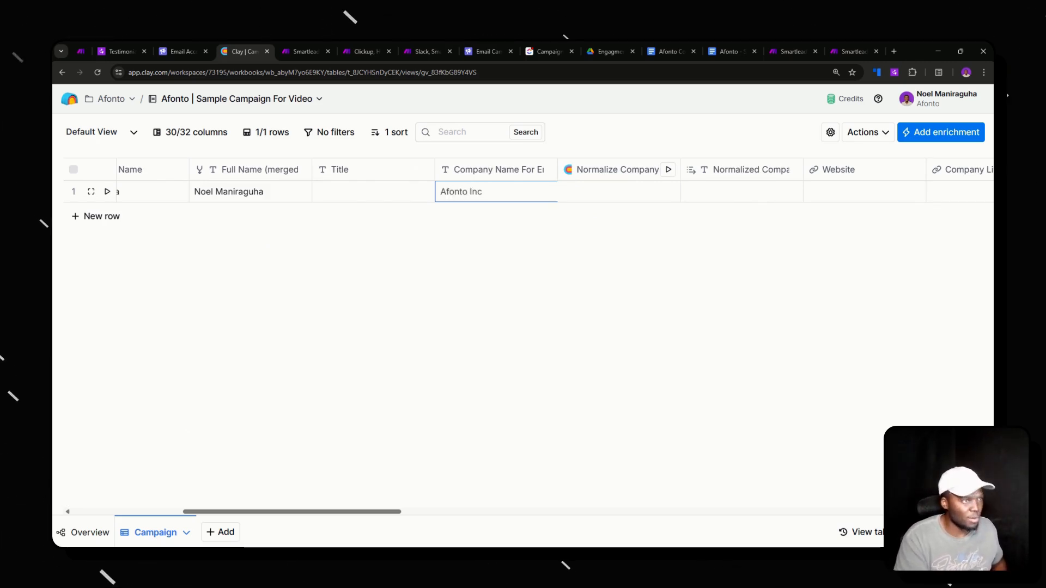
pyautogui.write('Inc.')
pyautogui.press('Return')
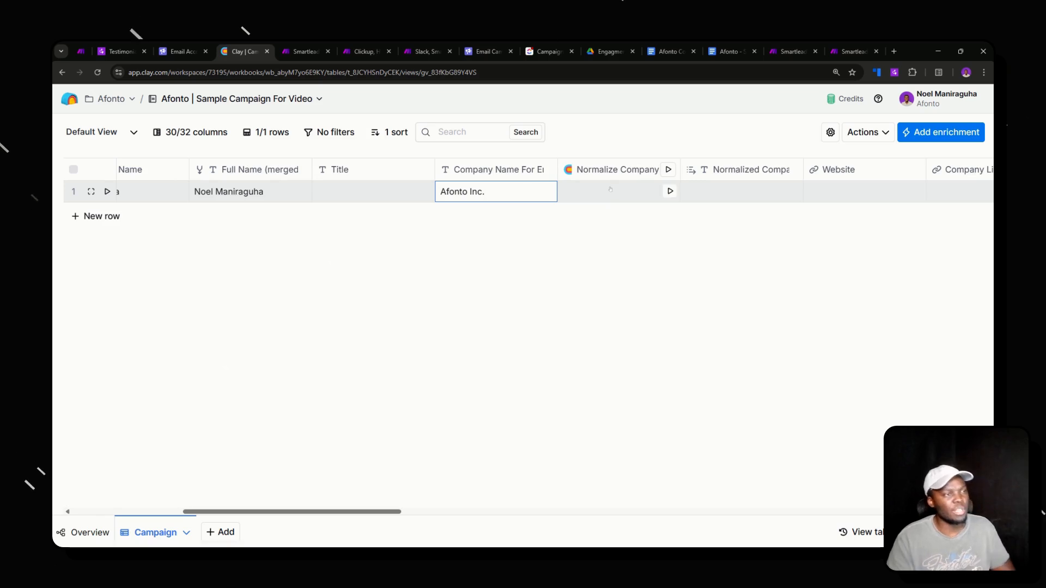
pyautogui.click(669, 192)
pyautogui.hscroll(3, 623, 225)
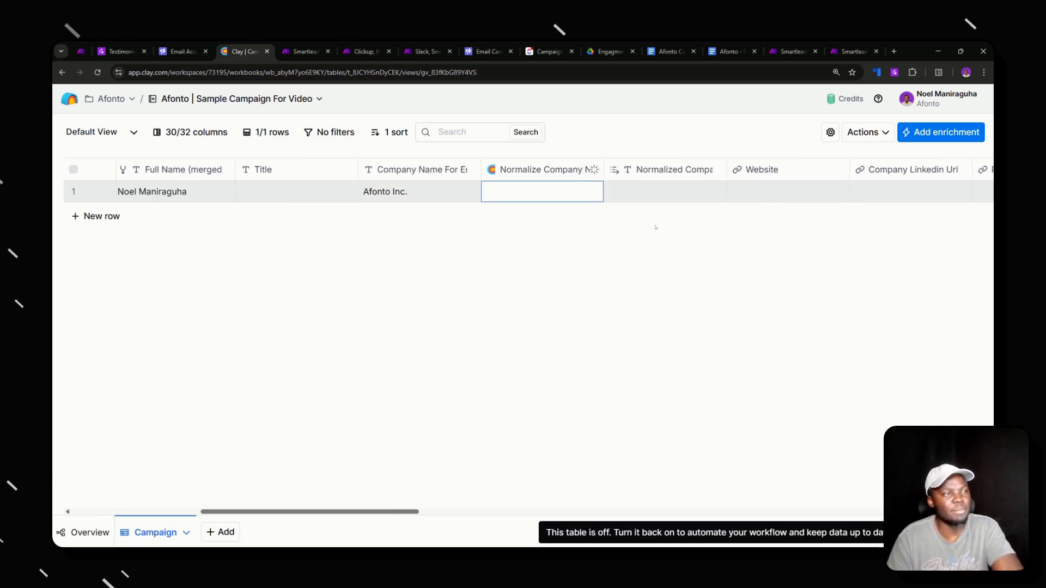
pyautogui.hscroll(2, 623, 225)
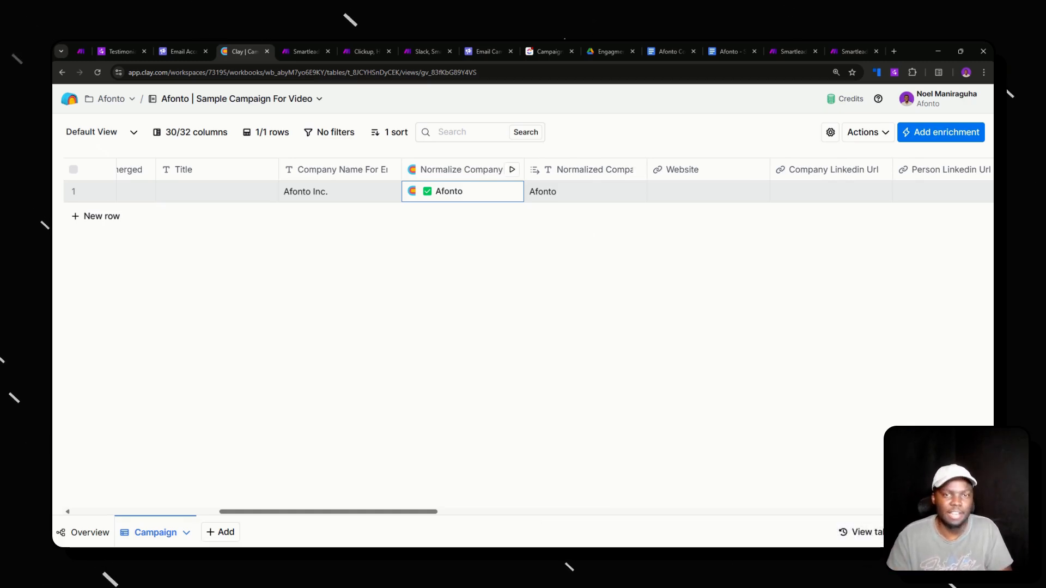
pyautogui.hscroll(5, 607, 186)
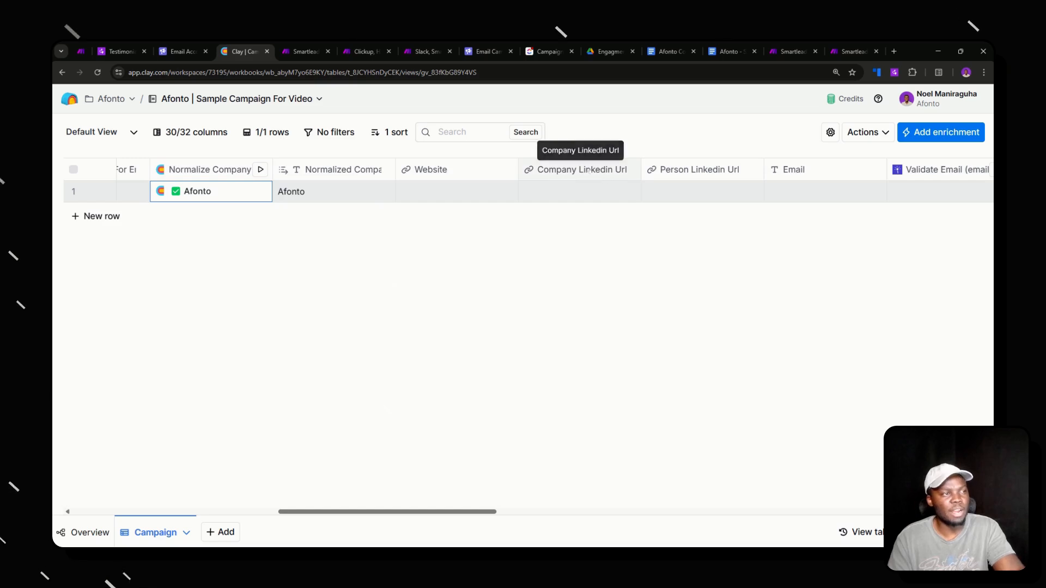
# - Add the Find Other Contact enrichment left of Company Linkedin Url, with response Full Name (merged), saved unrun
pyautogui.click(579, 170)
pyautogui.moveTo(543, 342)
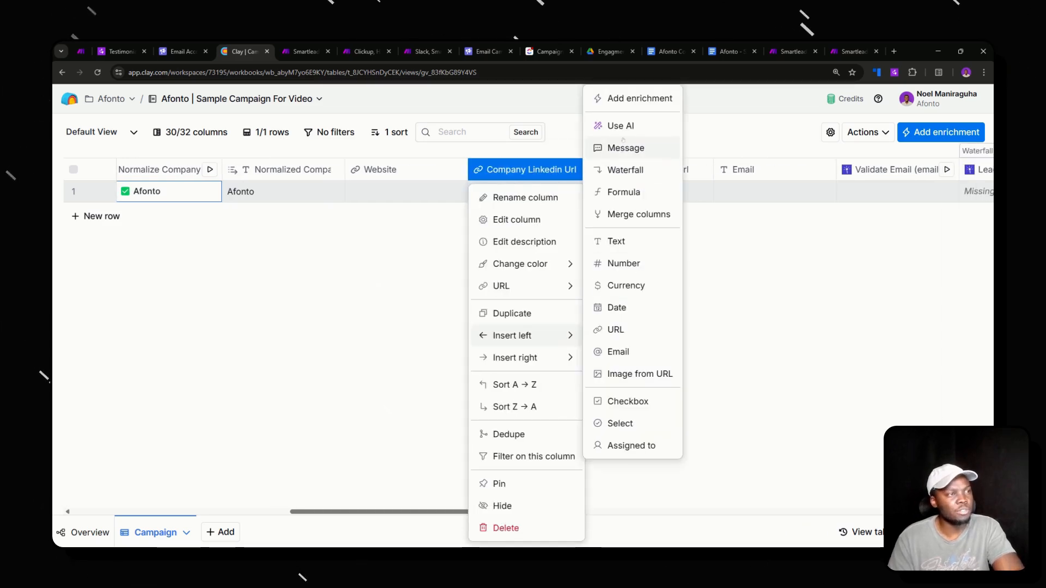
pyautogui.click(635, 99)
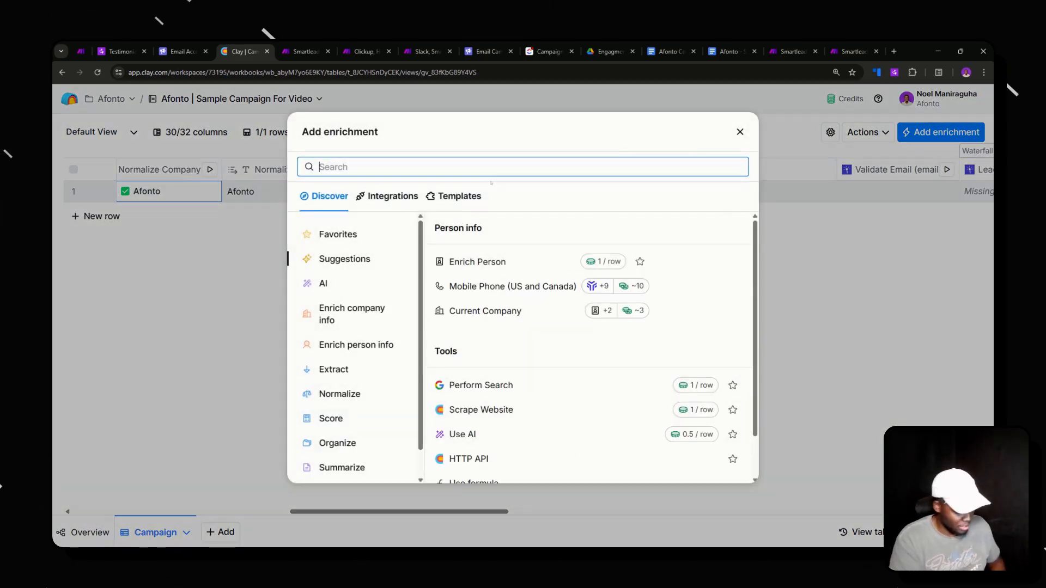
pyautogui.write('other contact')
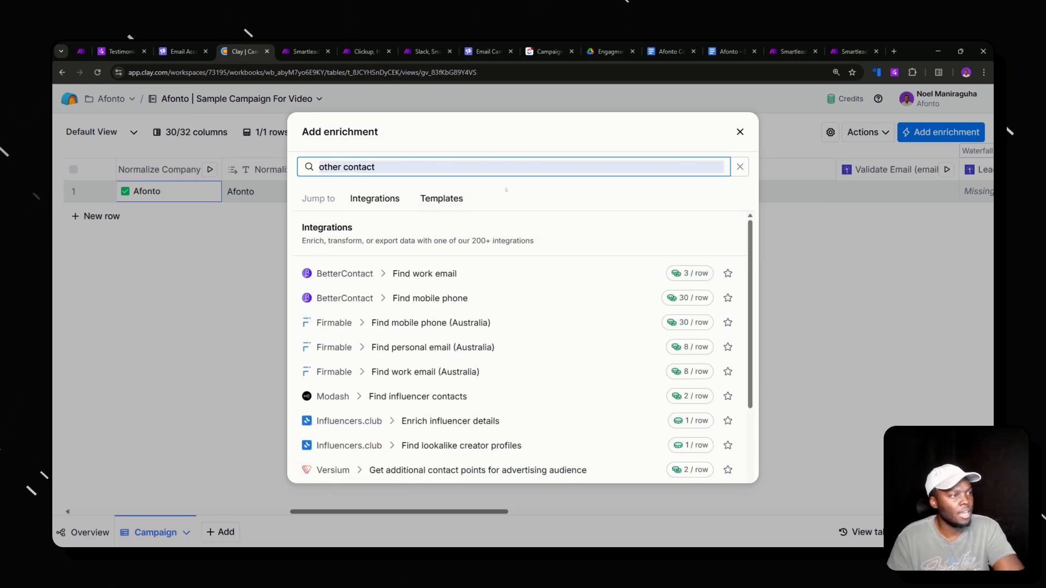
pyautogui.scroll(-3, 366, 443)
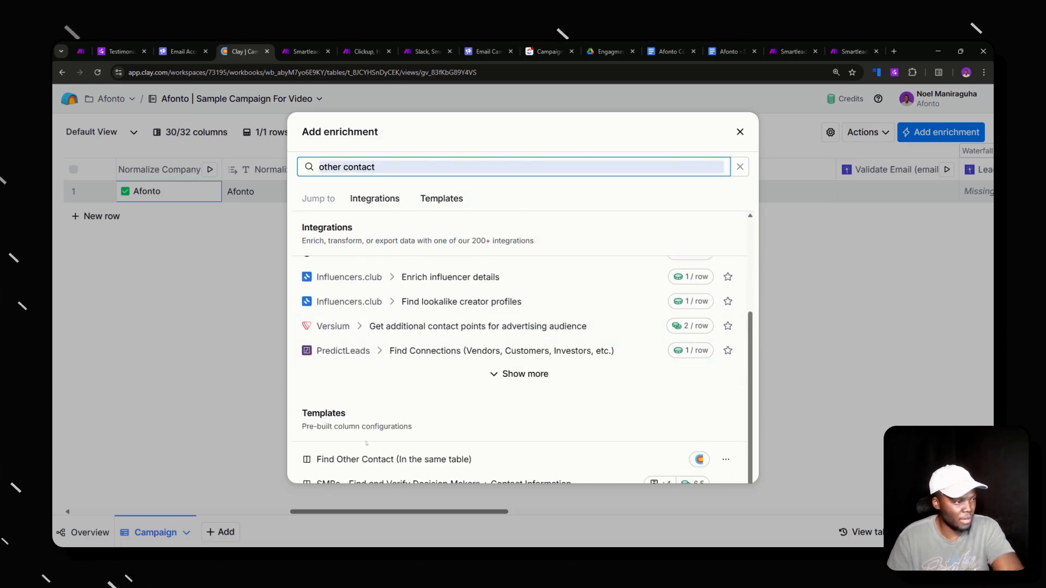
pyautogui.click(526, 458)
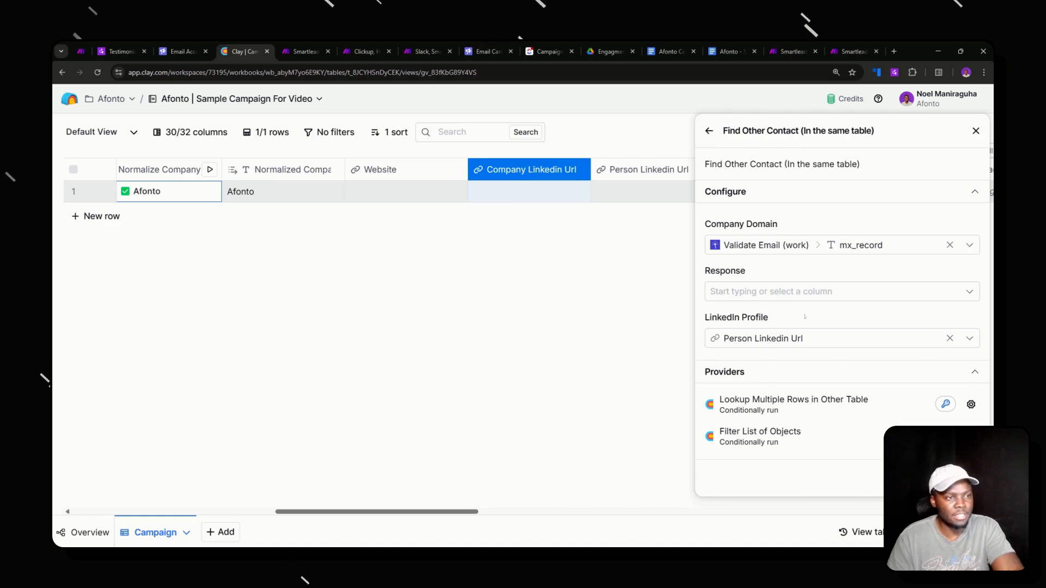
pyautogui.click(778, 294)
pyautogui.press('Down')
pyautogui.press('Down')
pyautogui.press('Down')
pyautogui.press('Down')
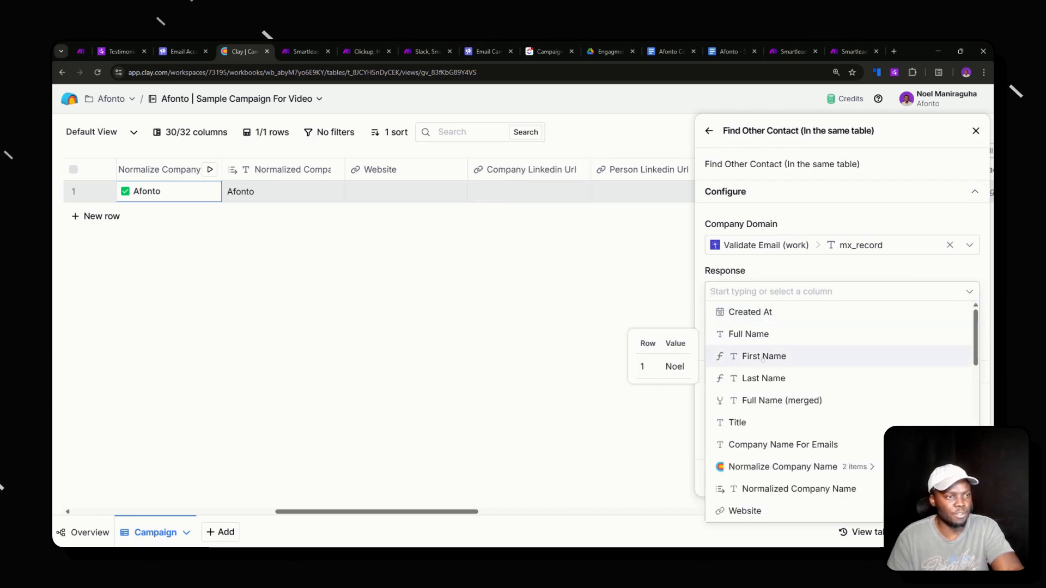
pyautogui.press('Return')
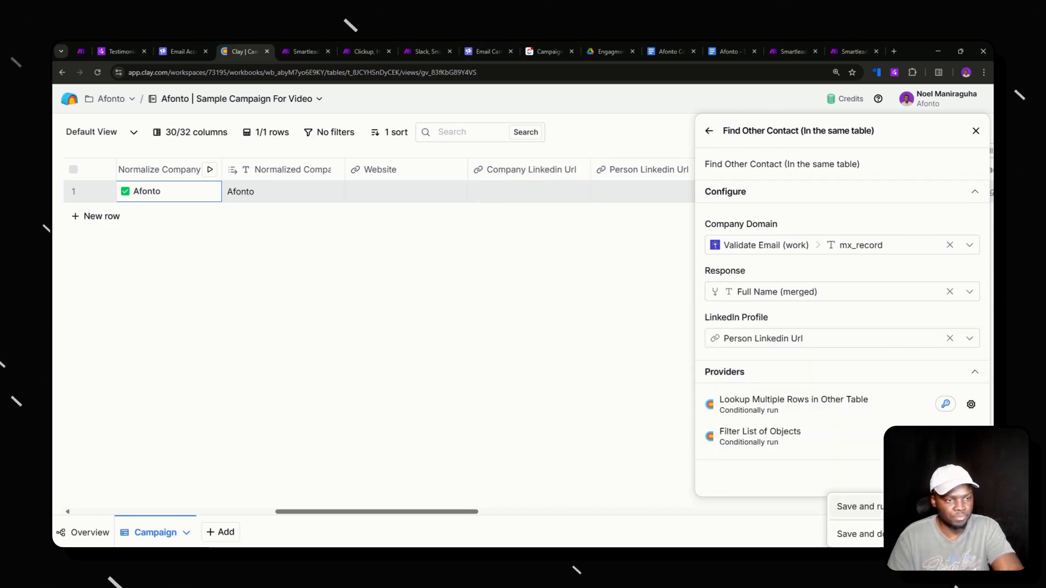
pyautogui.click(857, 533)
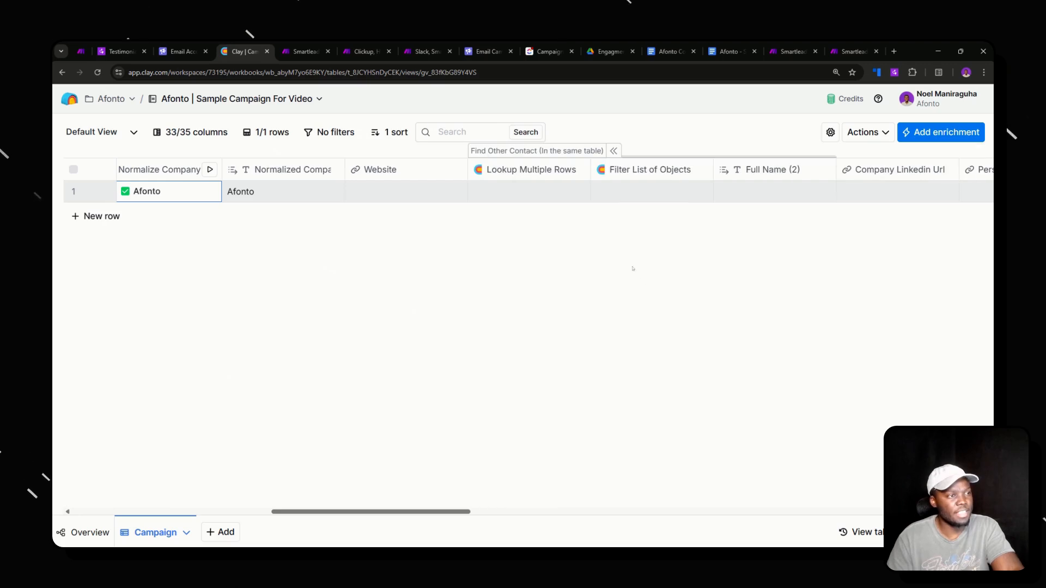
pyautogui.hscroll(2, 708, 196)
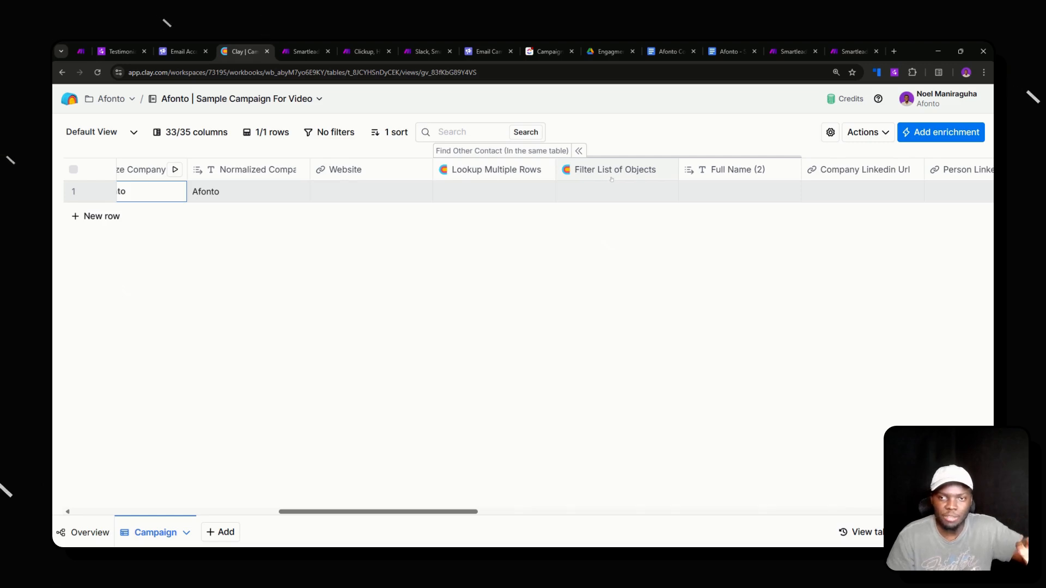
pyautogui.click(373, 199)
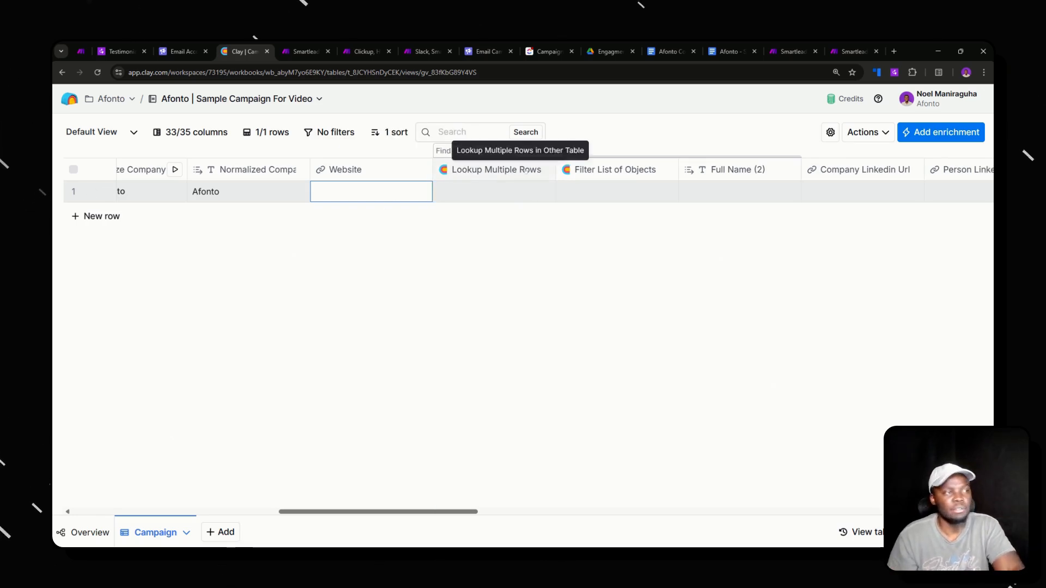
# - Collapse and re-expand the Find Other Contact column group
pyautogui.click(579, 150)
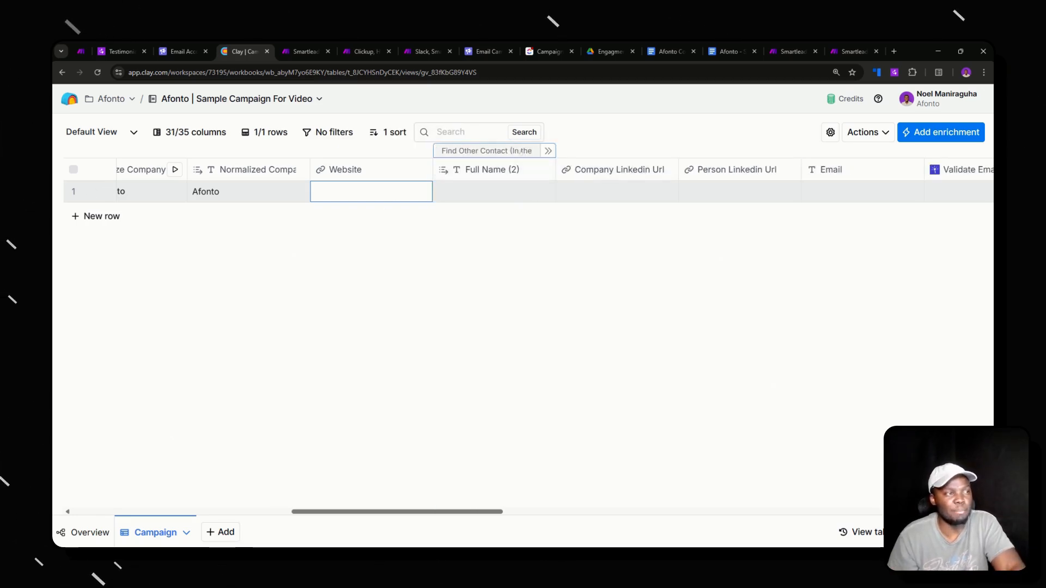
pyautogui.click(548, 150)
pyautogui.hscroll(-5, 533, 174)
pyautogui.hscroll(-2, 533, 173)
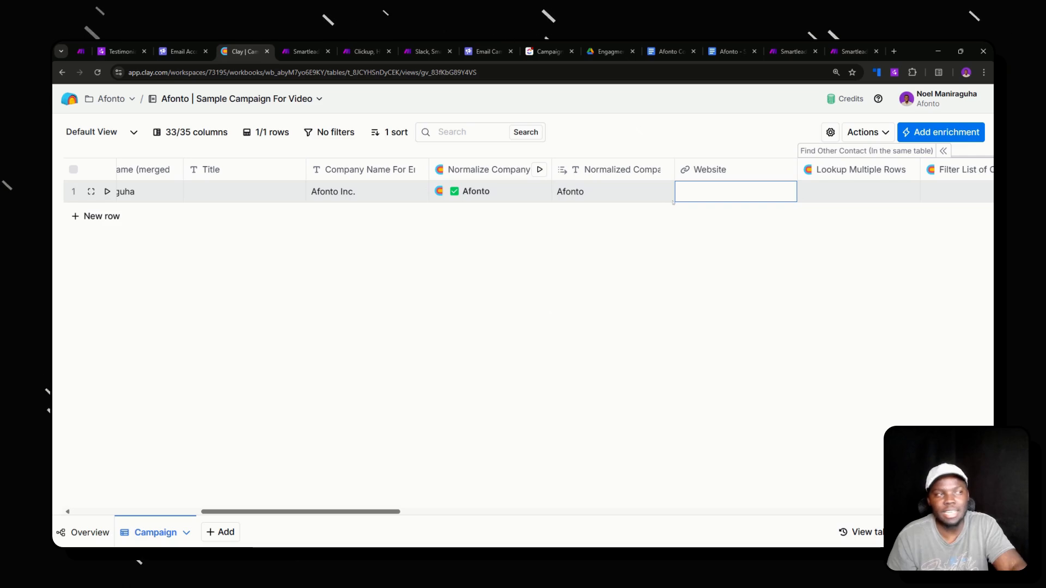
# - Select the Title through Normalized Company columns and review their options without changes
pyautogui.click(228, 169)
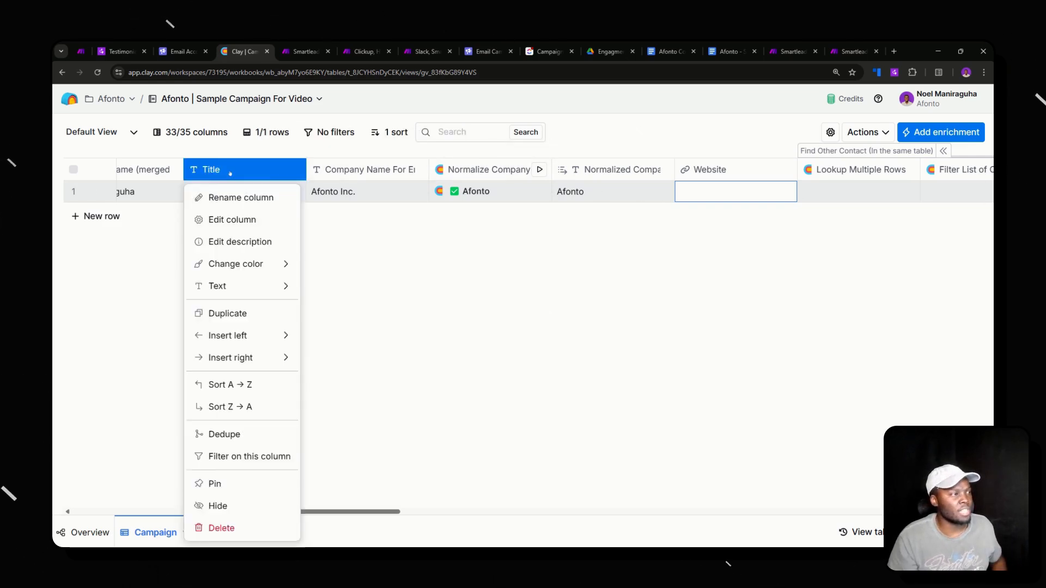
pyautogui.hscroll(-10, 780, 203)
pyautogui.keyDown('shift'); pyautogui.click(859, 174); pyautogui.keyUp('shift')
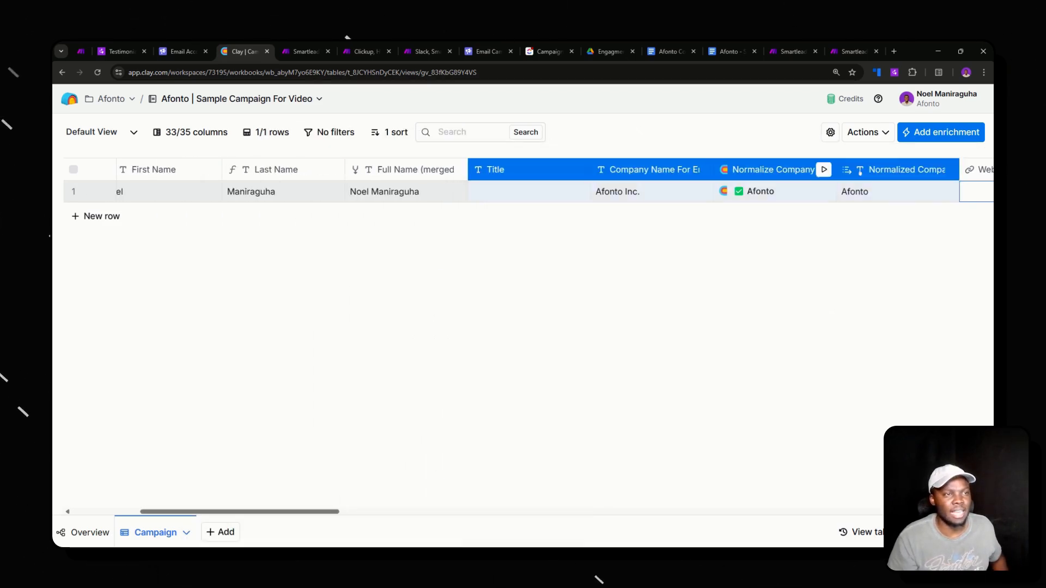
pyautogui.hscroll(6, 421, 248)
pyautogui.rightClick(507, 171)
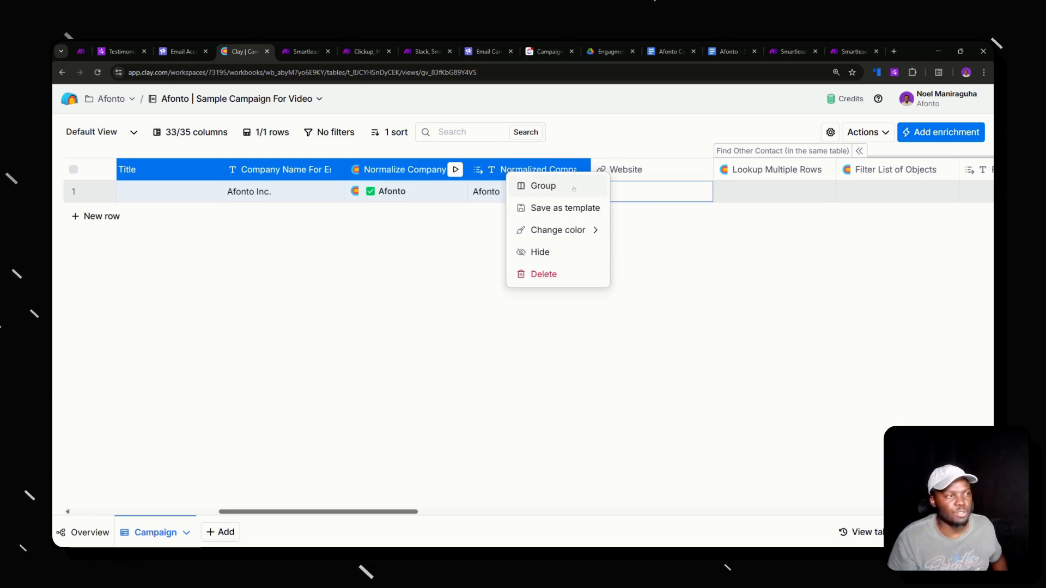
pyautogui.moveTo(560, 231)
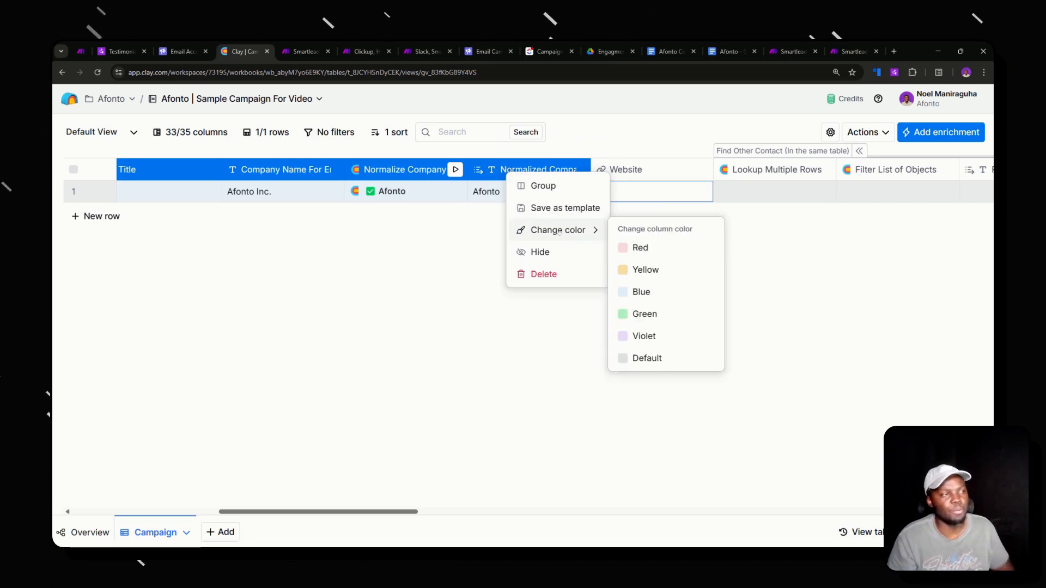
pyautogui.click(786, 217)
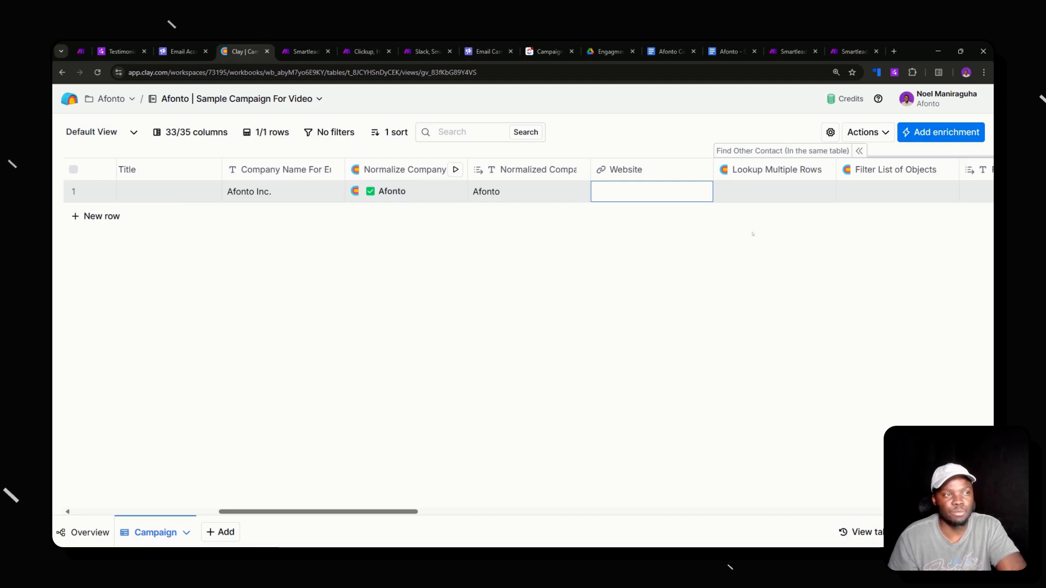
pyautogui.hscroll(2, 685, 229)
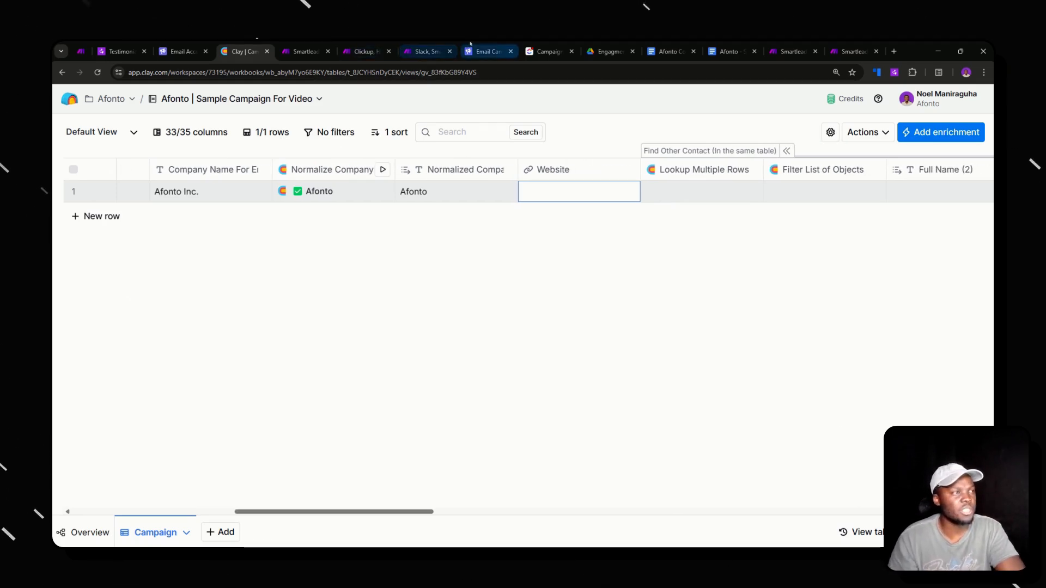
pyautogui.click(488, 51)
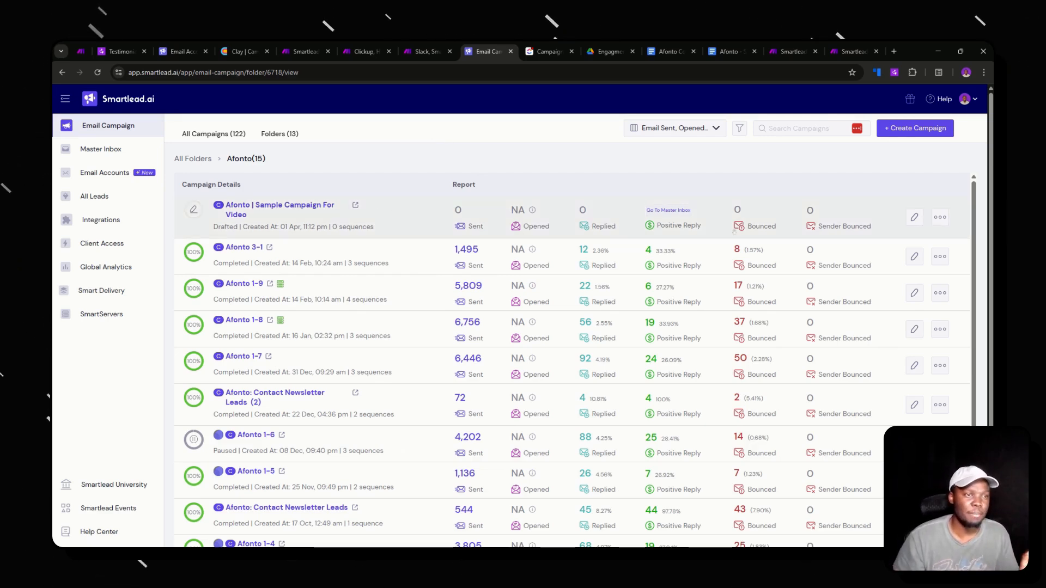
# - Give the campaign's sequence email the subject Test and body Test, and save
pyautogui.click(915, 217)
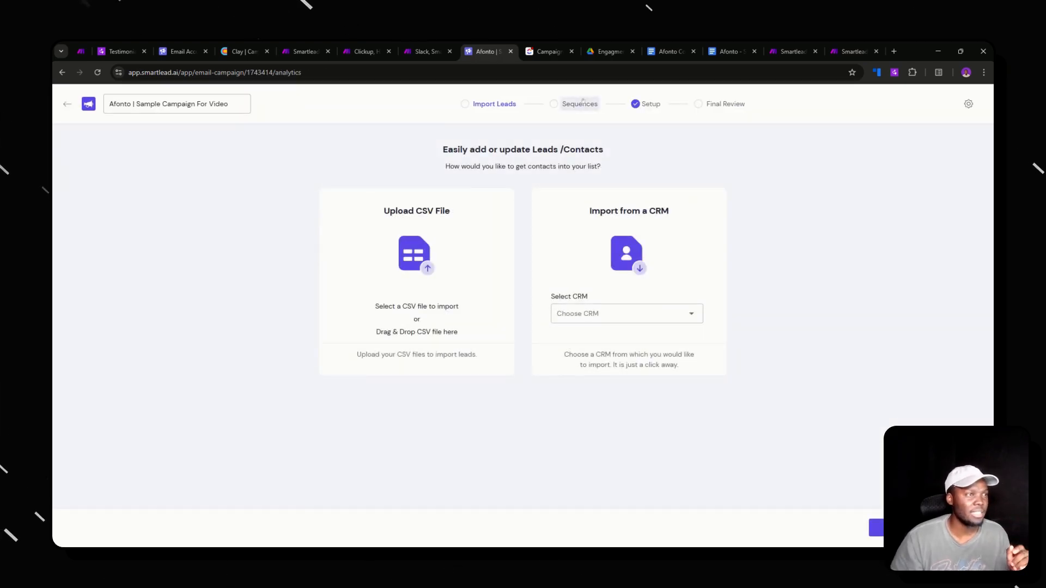
pyautogui.write('Test')
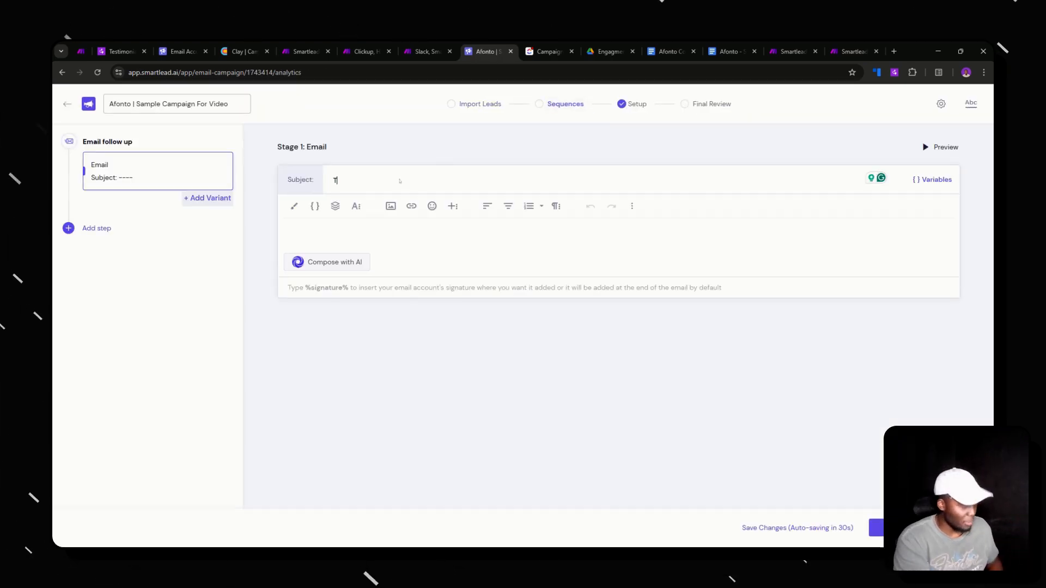
pyautogui.click(381, 230)
pyautogui.write('Test')
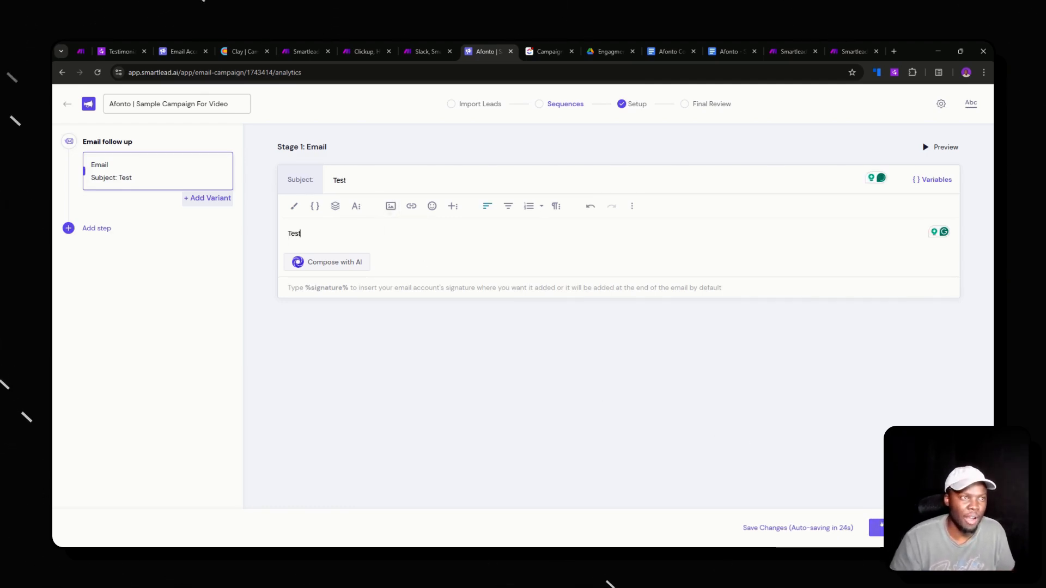
pyautogui.click(480, 104)
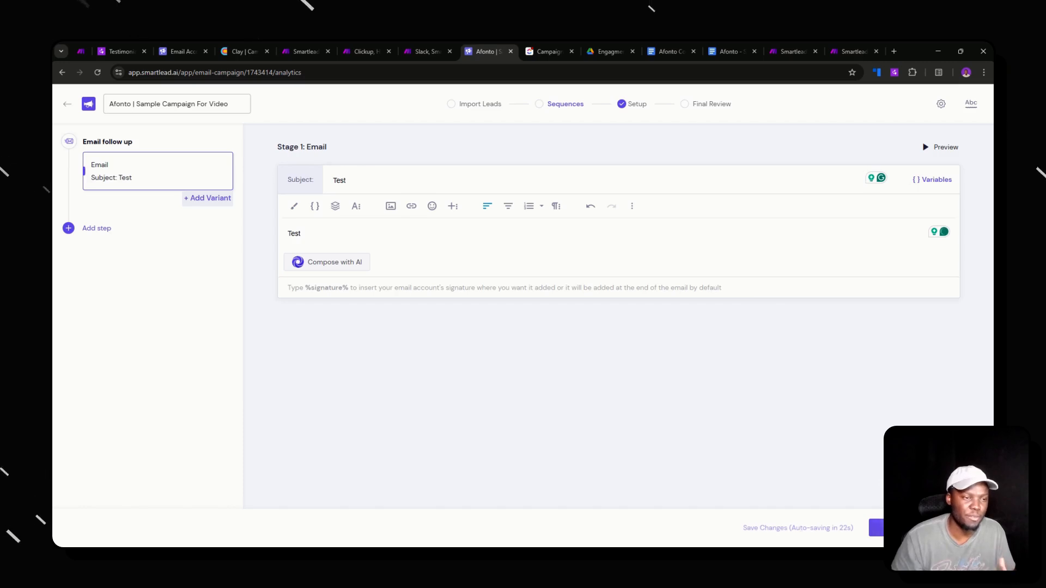
# - Review the campaign setup's 60 sender accounts, then view an account's warmup overview
pyautogui.click(728, 51)
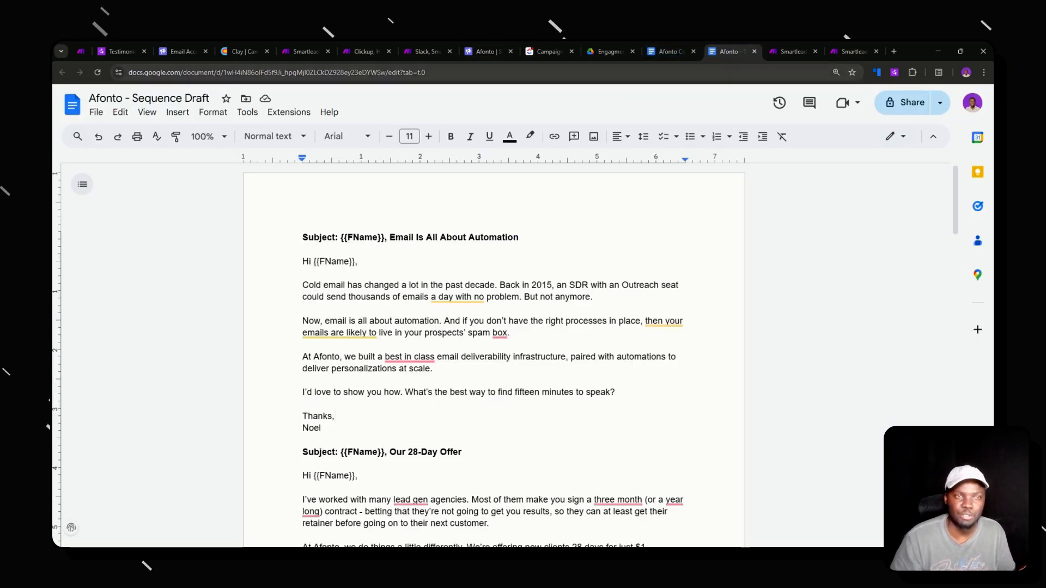
pyautogui.click(478, 45)
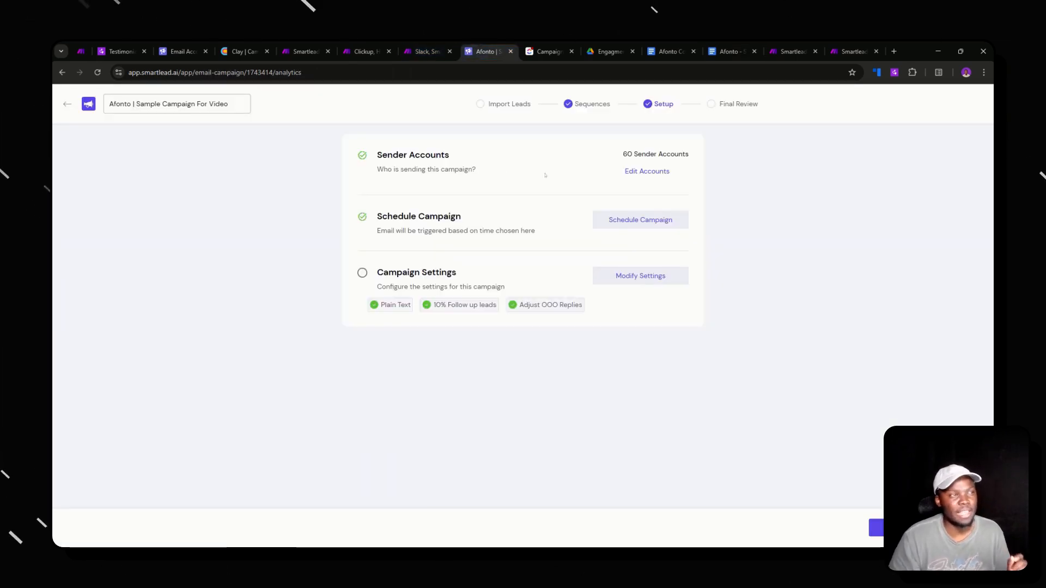
pyautogui.tripleClick(651, 154)
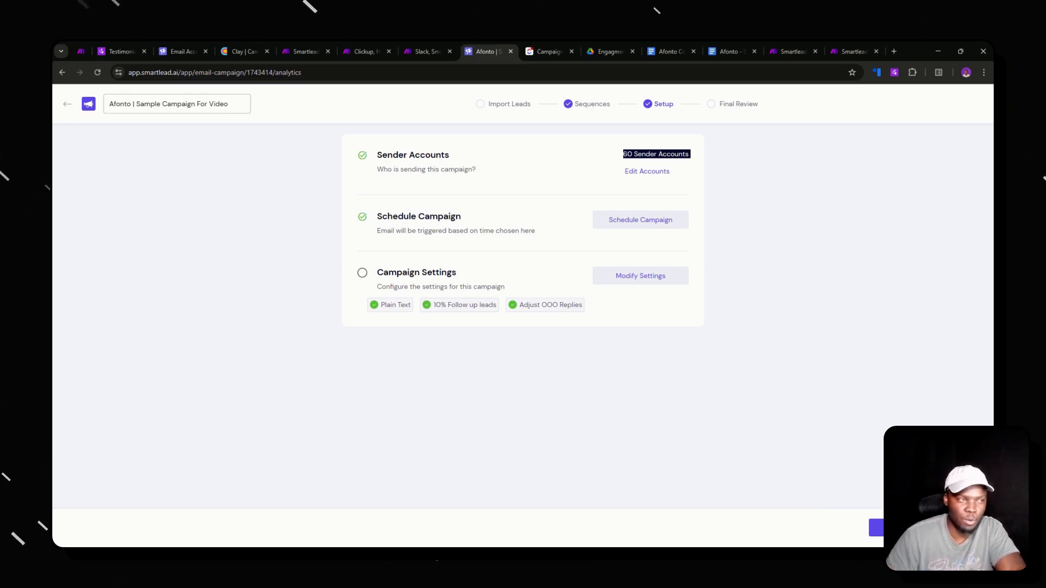
pyautogui.click(180, 52)
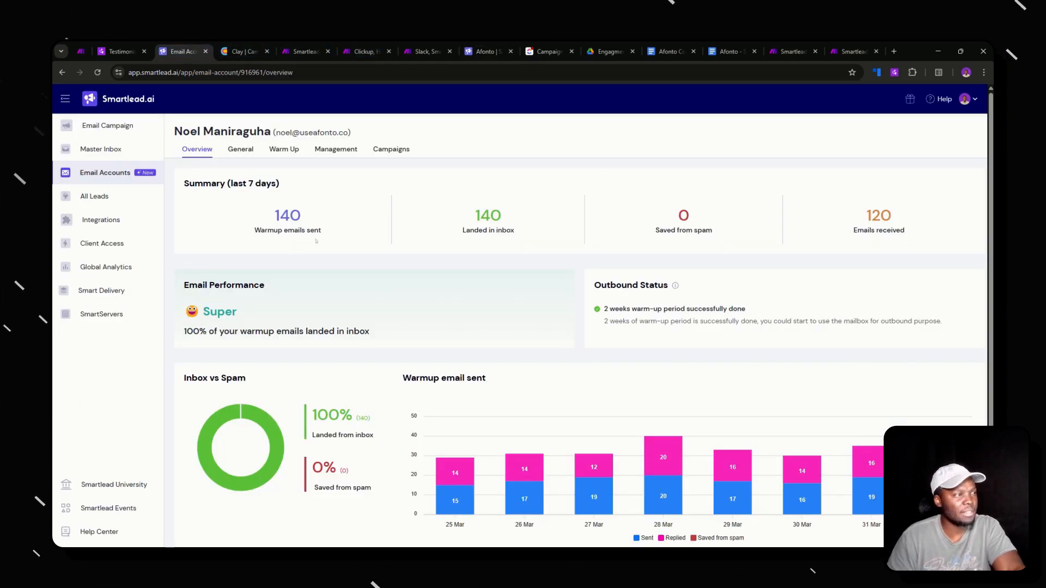
# - Check the account's available tags under Management, keeping only Active, then go to Make
pyautogui.click(335, 149)
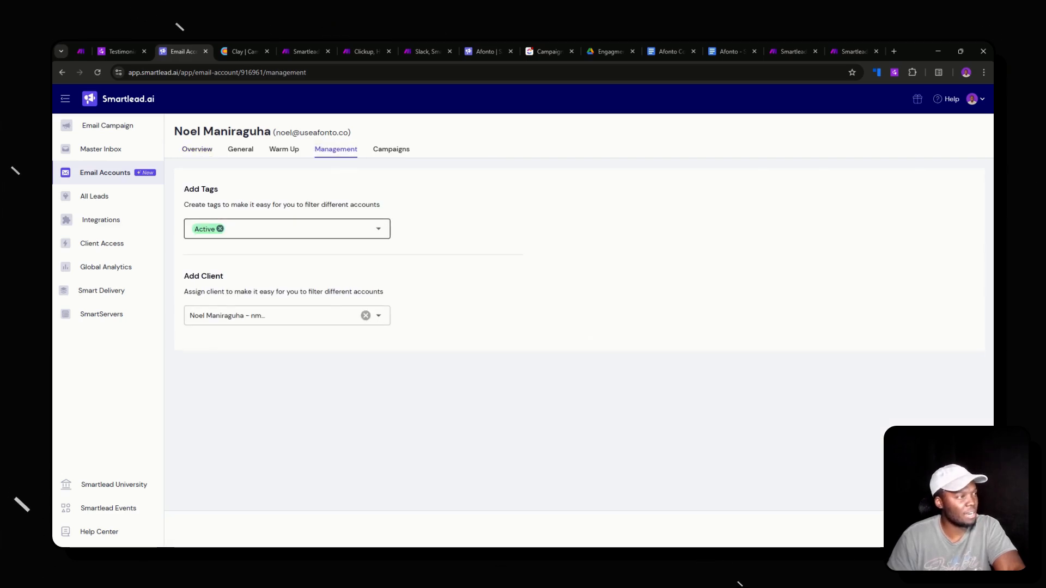
pyautogui.click(294, 229)
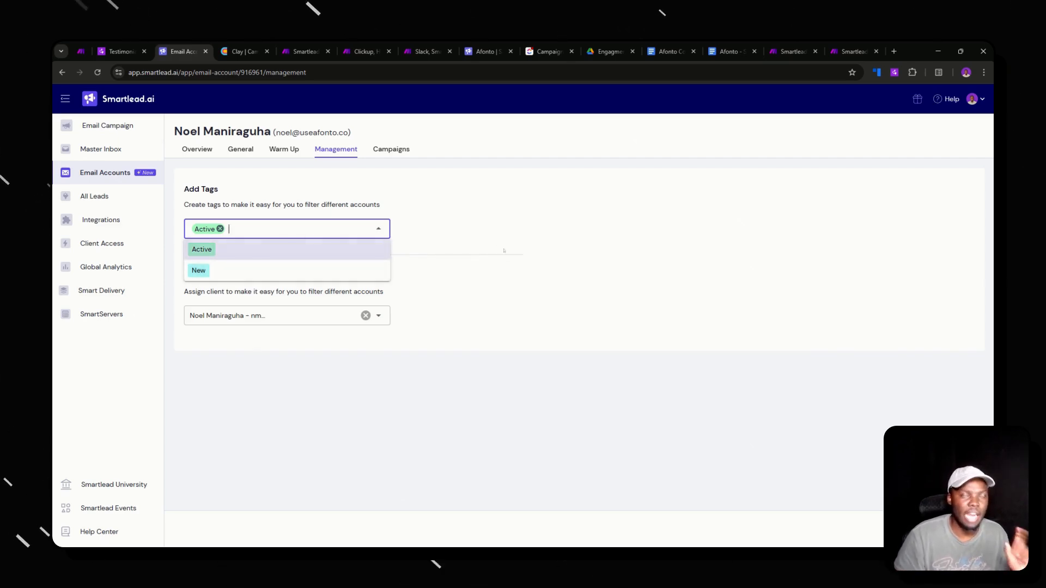
pyautogui.click(793, 52)
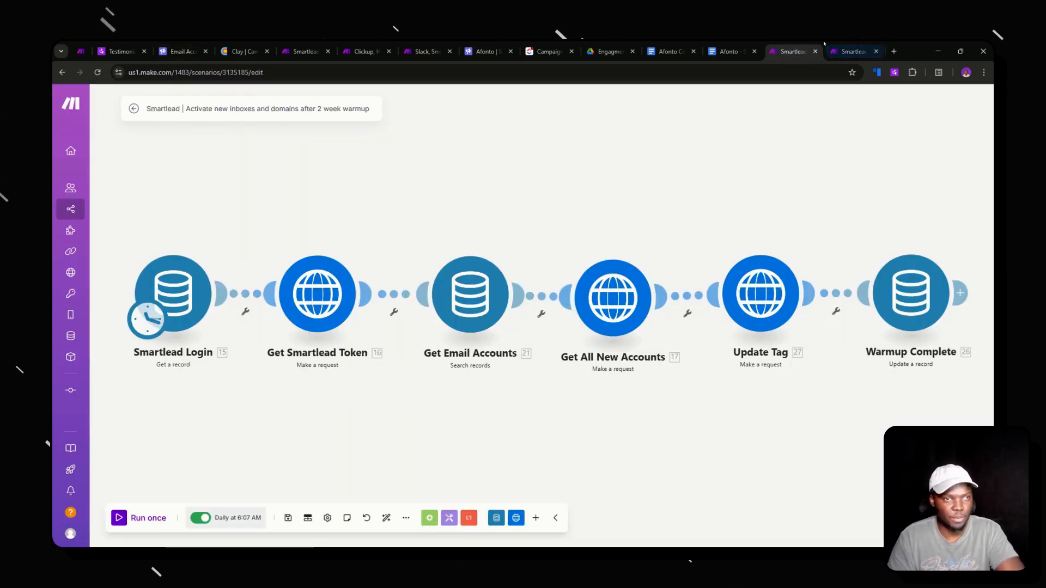
pyautogui.click(830, 46)
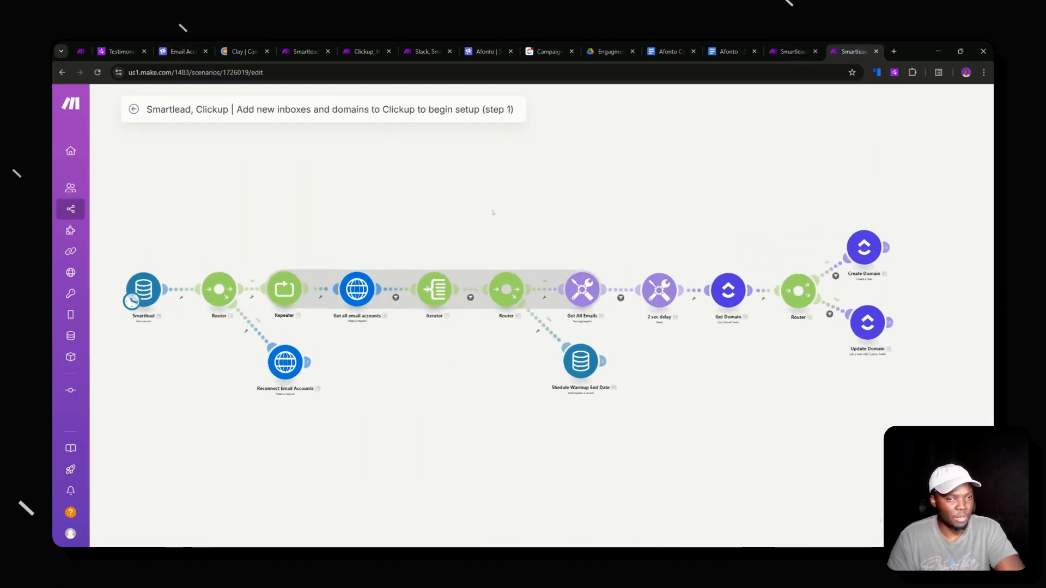
pyautogui.scroll(2, 235, 341)
pyautogui.scroll(-3, 235, 341)
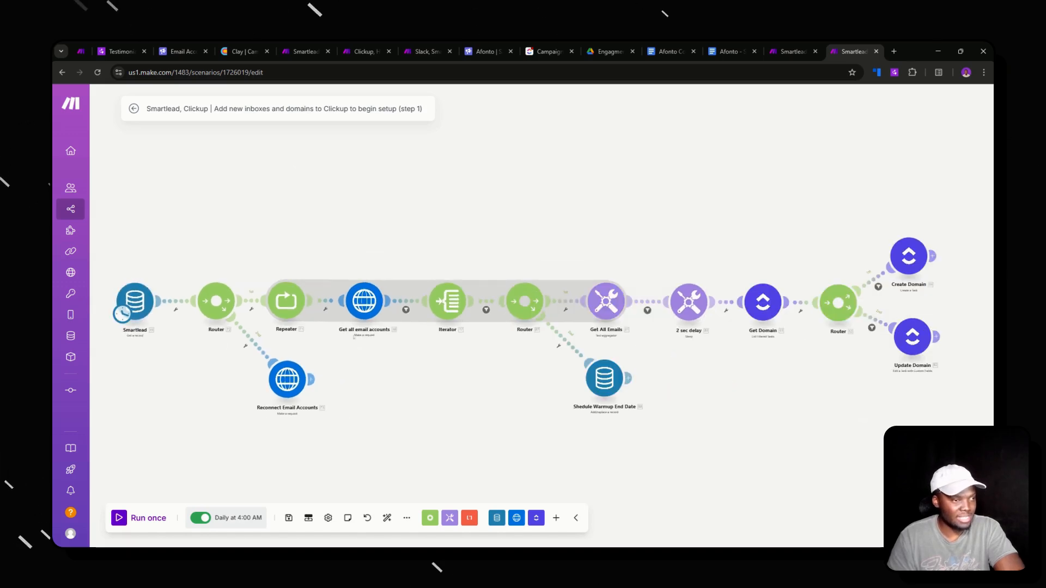
pyautogui.moveTo(304, 331)
pyautogui.mouseDown()
pyautogui.moveTo(251, 334)
pyautogui.moveTo(321, 338)
pyautogui.mouseUp()
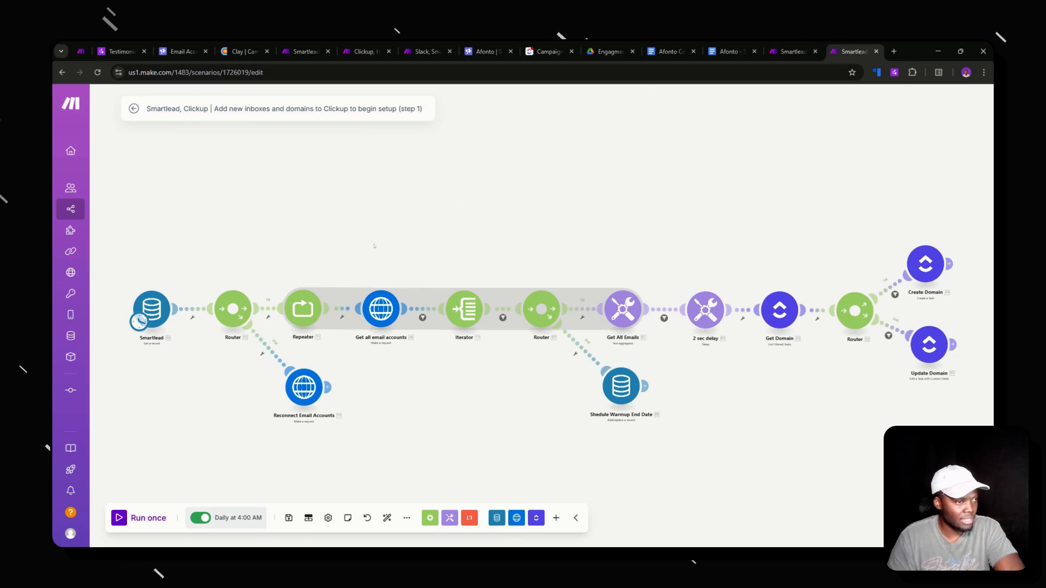
pyautogui.moveTo(352, 293); pyautogui.dragTo(255, 287)
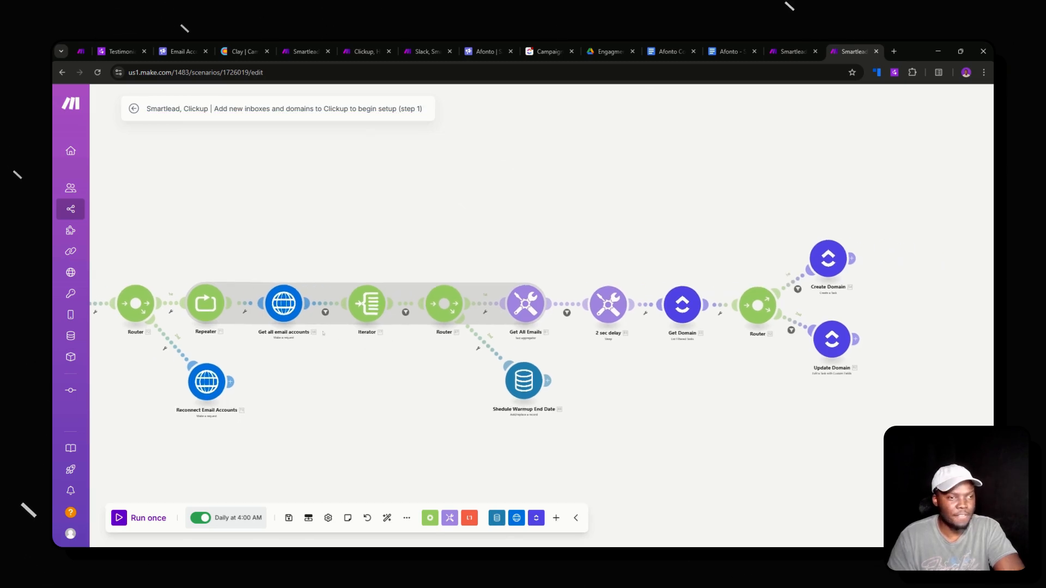
pyautogui.scroll(2, 315, 336)
pyautogui.click(328, 307)
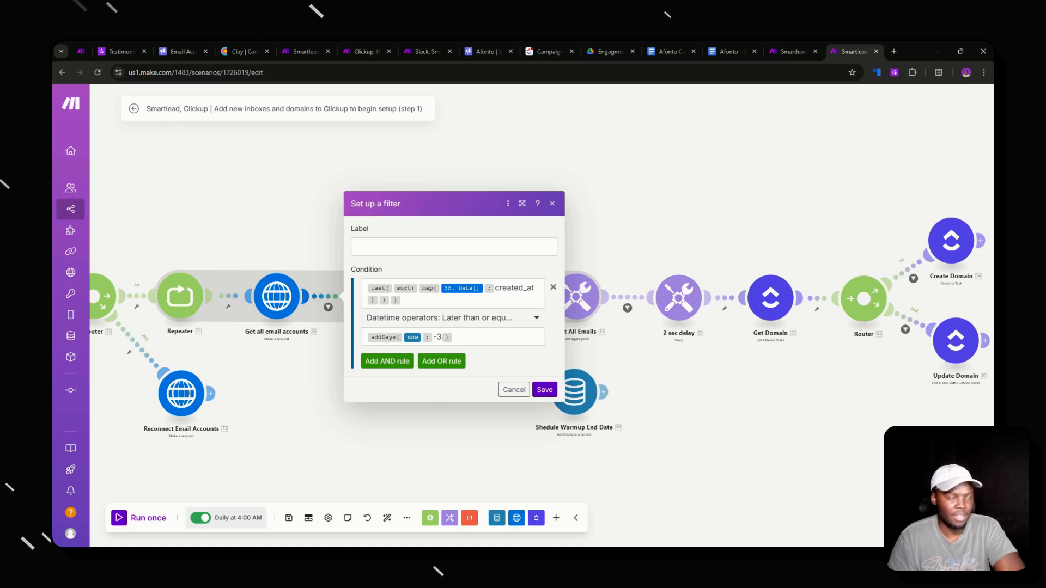
pyautogui.click(514, 390)
pyautogui.click(428, 307)
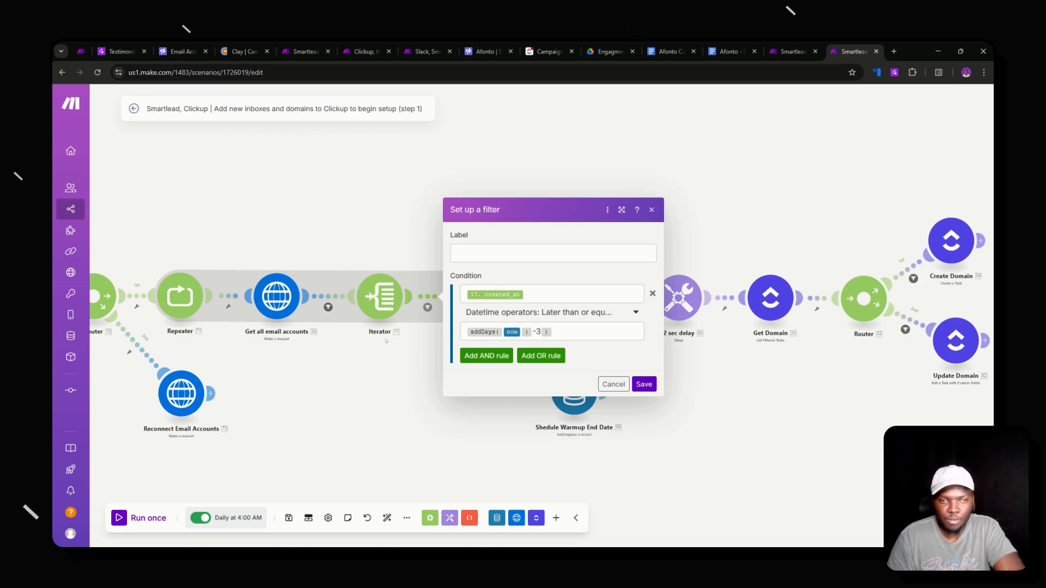
pyautogui.press('Escape')
pyautogui.scroll(-2, 421, 315)
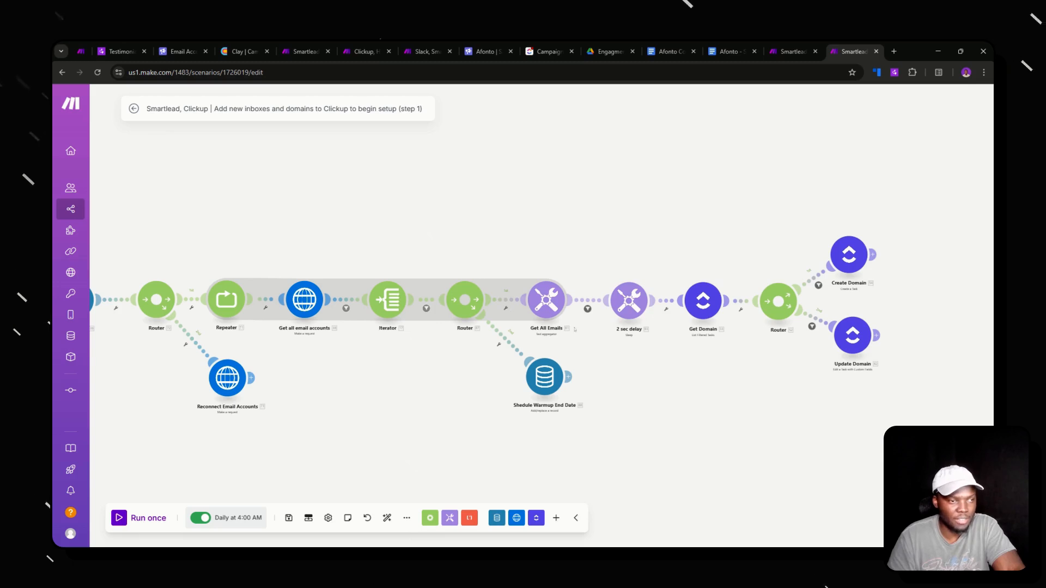
pyautogui.moveTo(574, 329); pyautogui.dragTo(474, 343)
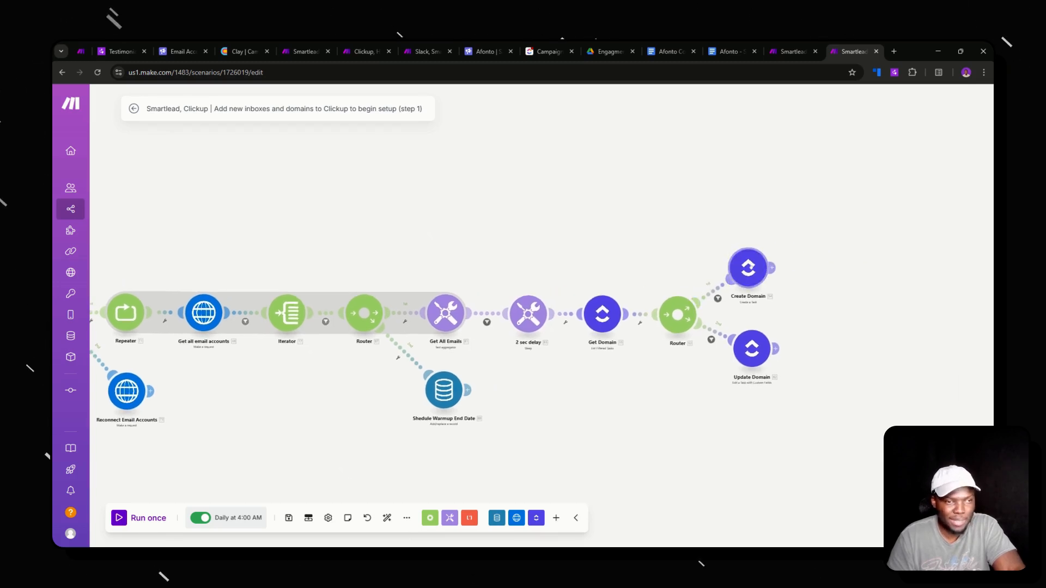
pyautogui.scroll(3, 742, 307)
pyautogui.moveTo(555, 357); pyautogui.dragTo(634, 315)
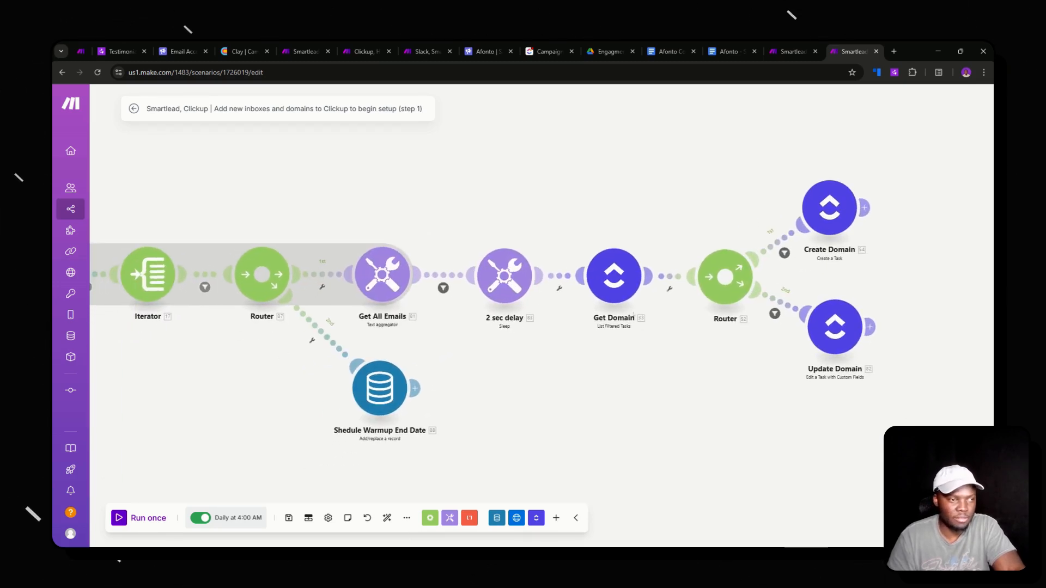
pyautogui.moveTo(533, 366); pyautogui.dragTo(698, 338)
pyautogui.moveTo(630, 335); pyautogui.dragTo(667, 301)
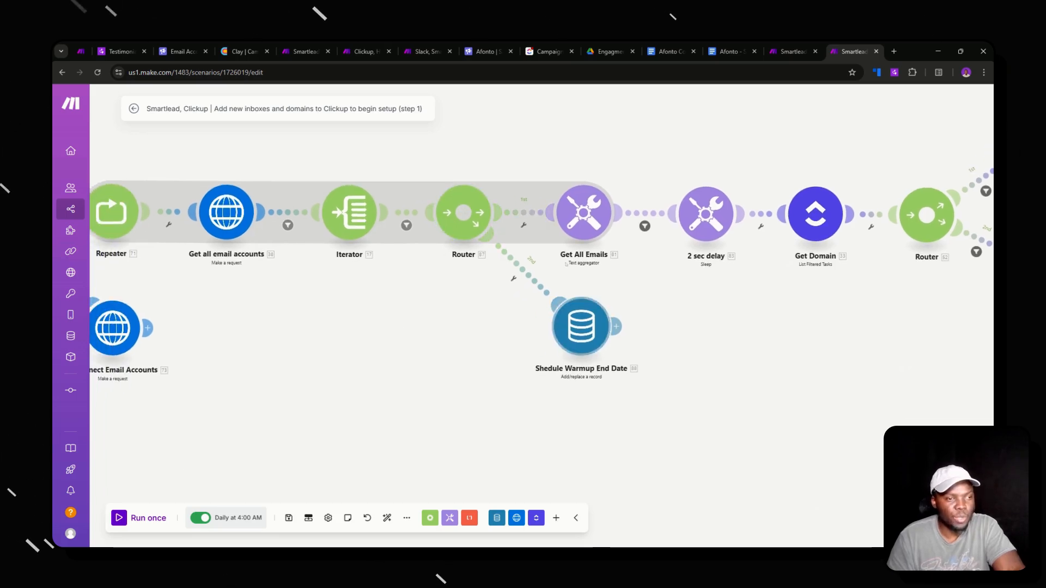
# - Review the Shedule Warmup End Date module's Data store fields, then return to the warmup-activation scenario
pyautogui.click(581, 327)
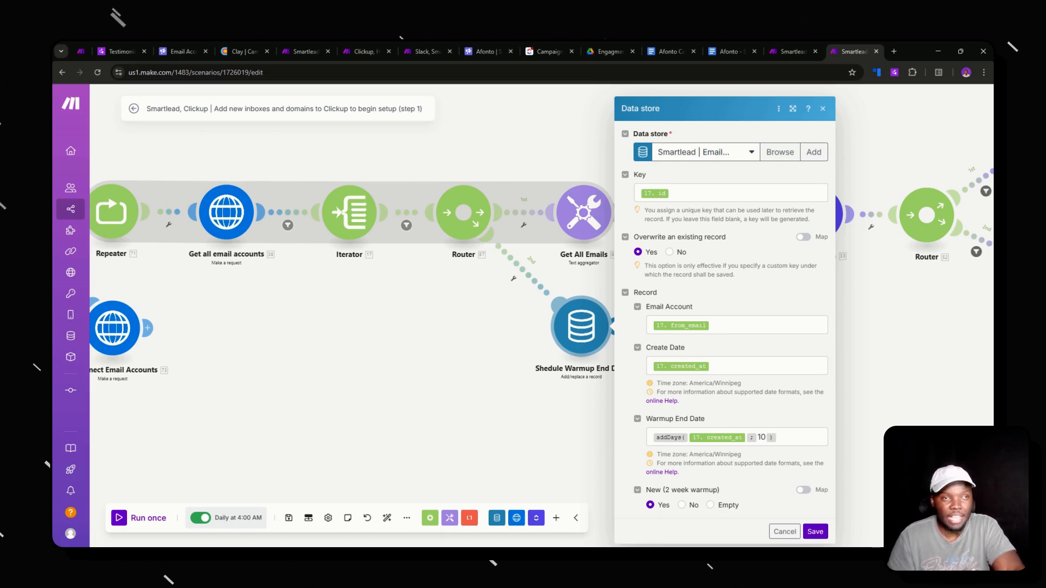
pyautogui.click(791, 52)
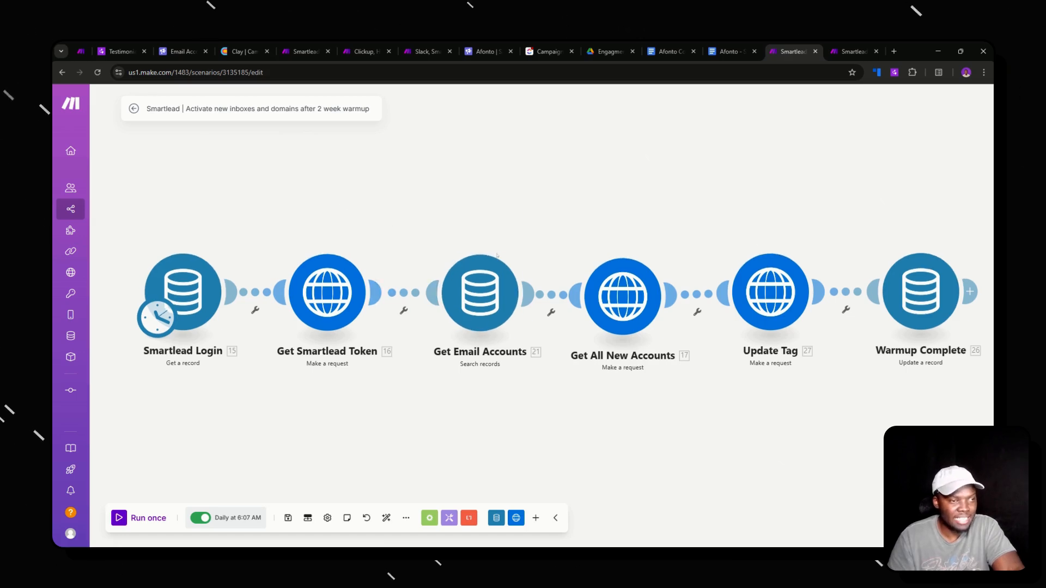
# - Run only the Get Email Accounts module and inspect its Sort and Filter output
pyautogui.click(494, 295)
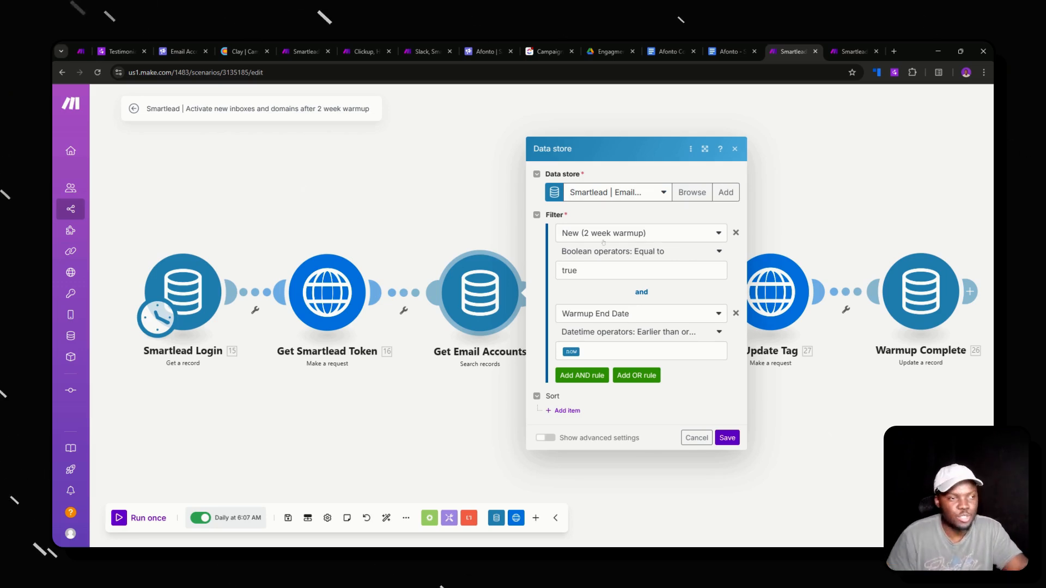
pyautogui.click(476, 235)
pyautogui.rightClick(480, 274)
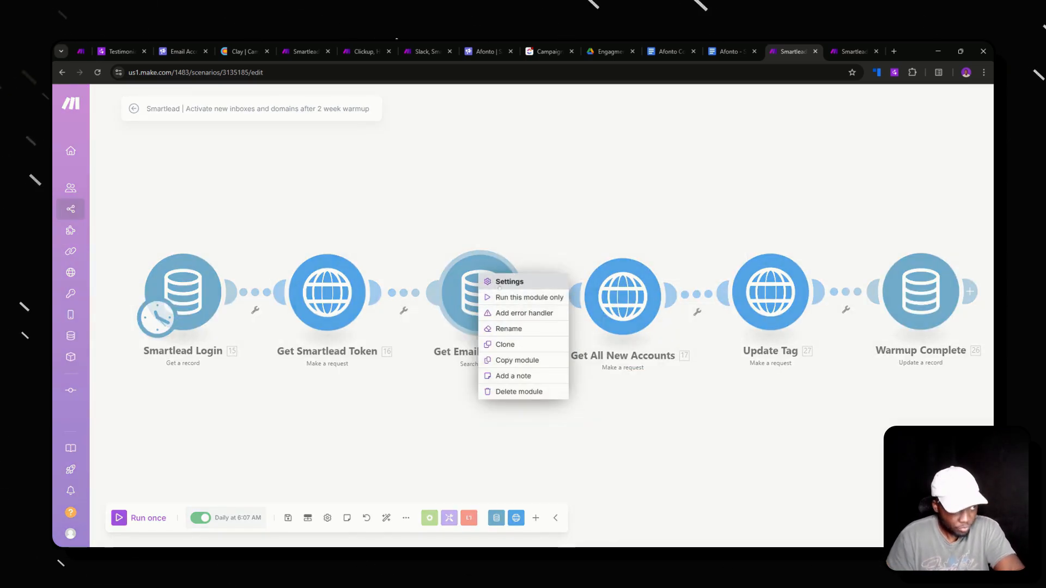
pyautogui.click(517, 297)
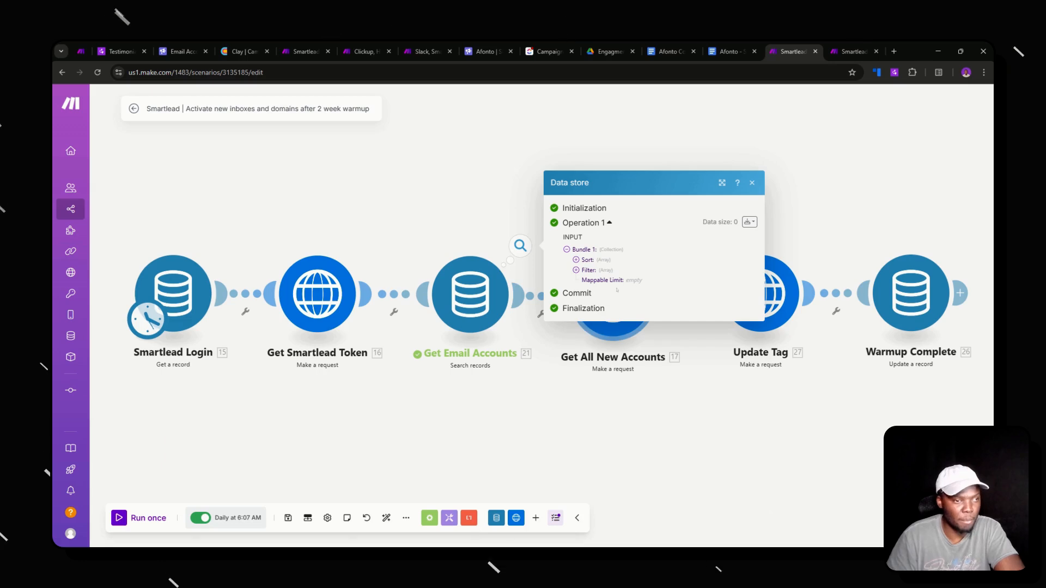
pyautogui.click(578, 260)
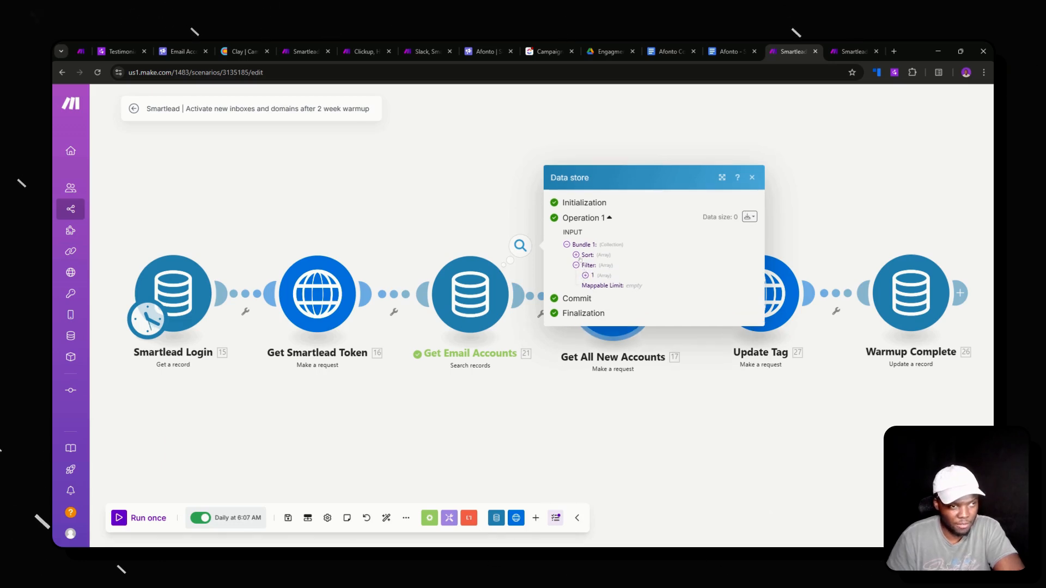
pyautogui.click(579, 275)
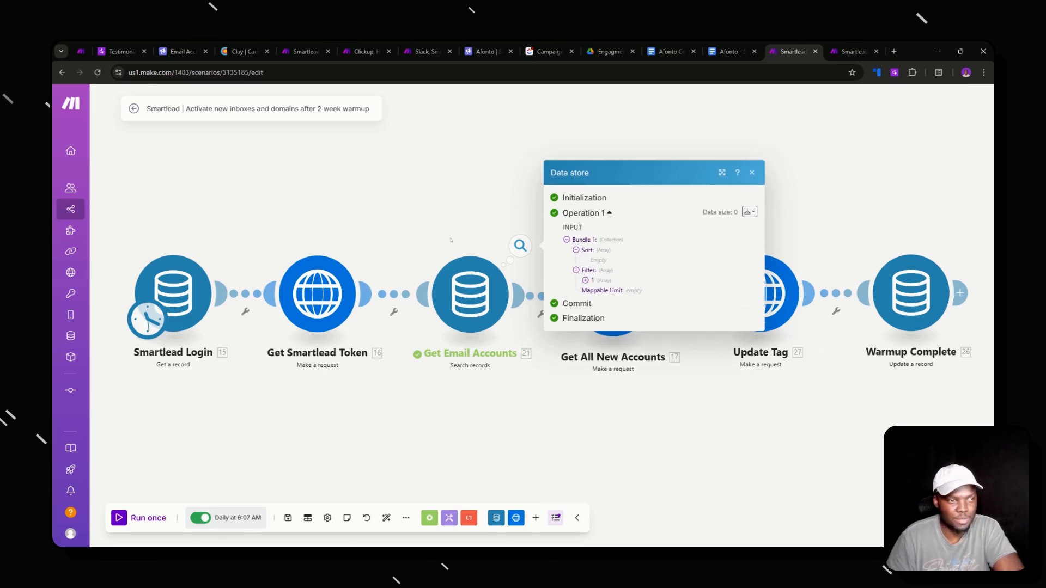
pyautogui.click(555, 336)
# - Pan the scenario to view the later modules, then return to the Smartlead account
pyautogui.scroll(1, 555, 336)
pyautogui.moveTo(555, 336); pyautogui.dragTo(510, 333)
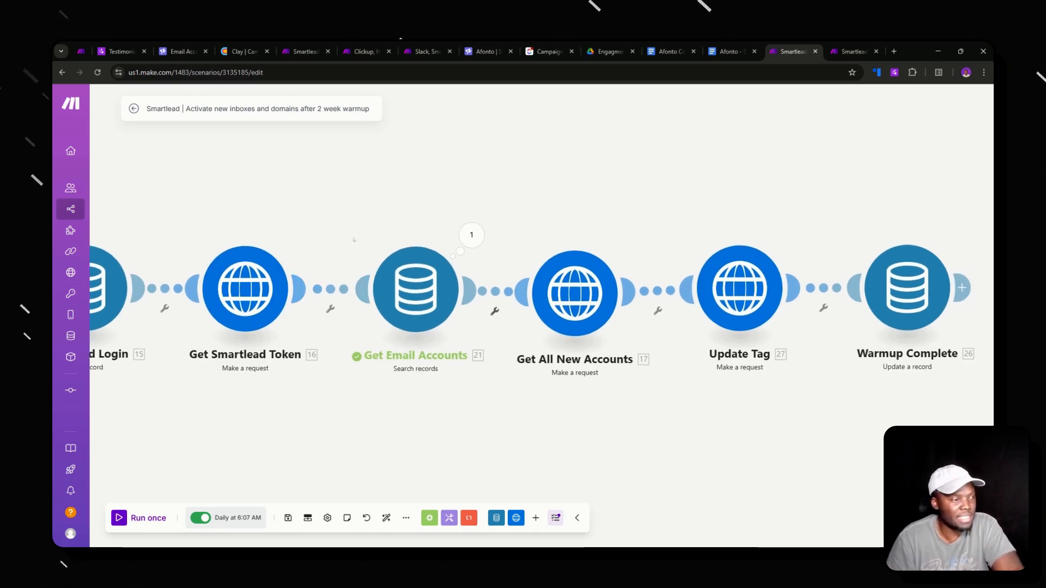
pyautogui.moveTo(497, 384); pyautogui.dragTo(368, 376)
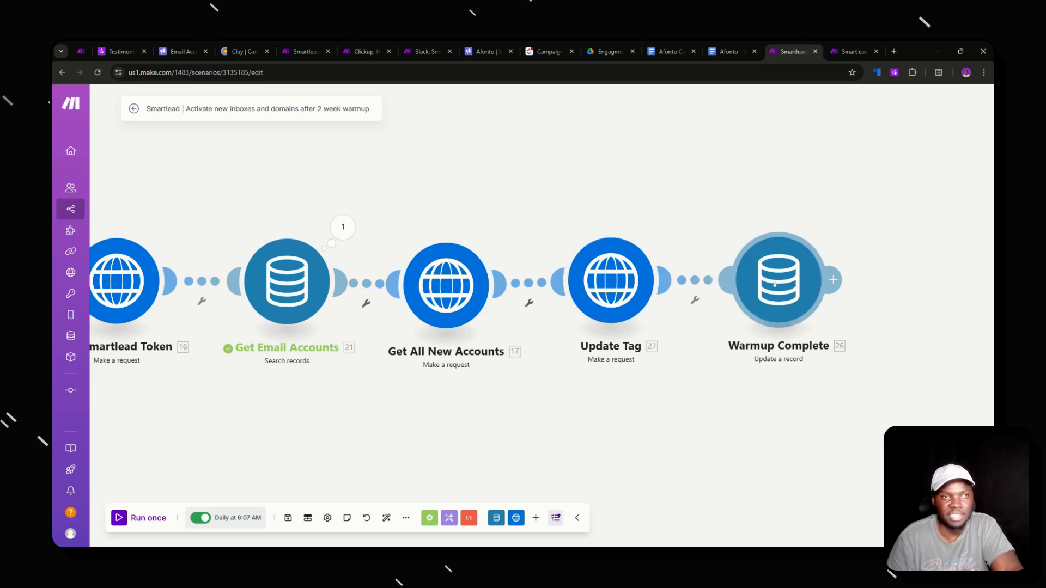
pyautogui.scroll(-2, 775, 284)
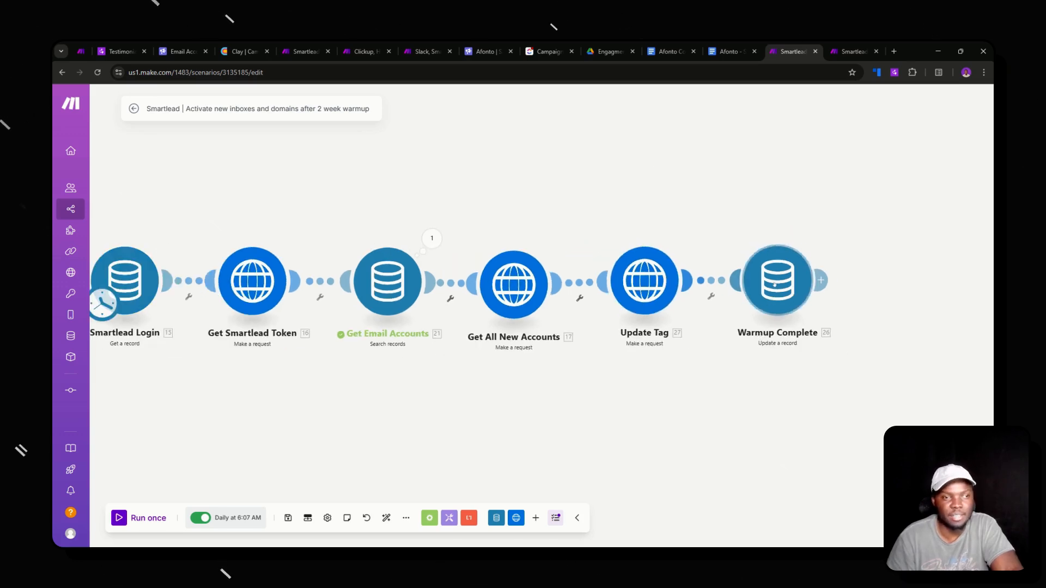
pyautogui.click(201, 44)
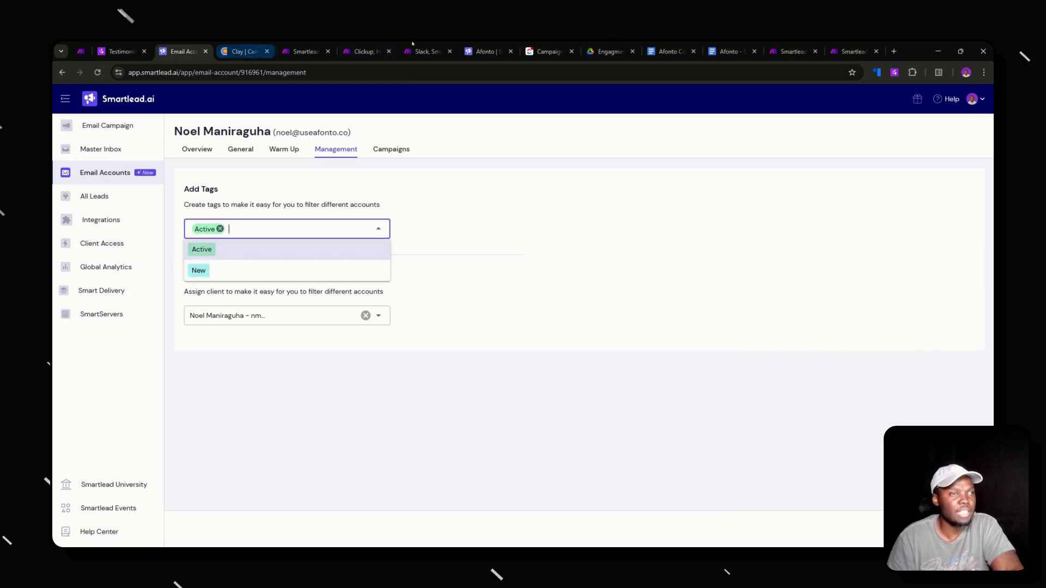
# - Review the campaign's Schedule Campaign settings on the Setup page without changes
pyautogui.click(470, 52)
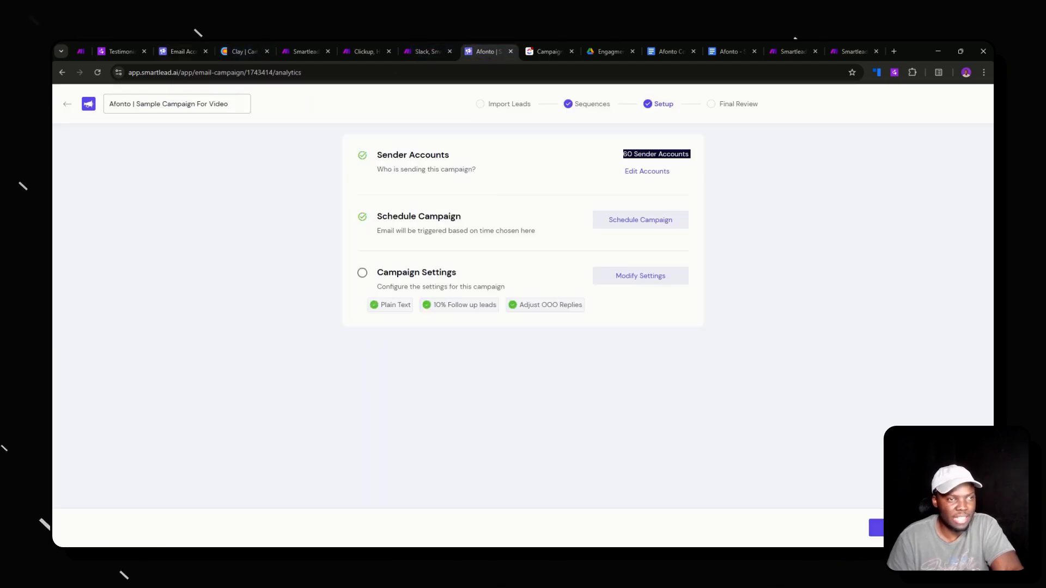
pyautogui.click(641, 220)
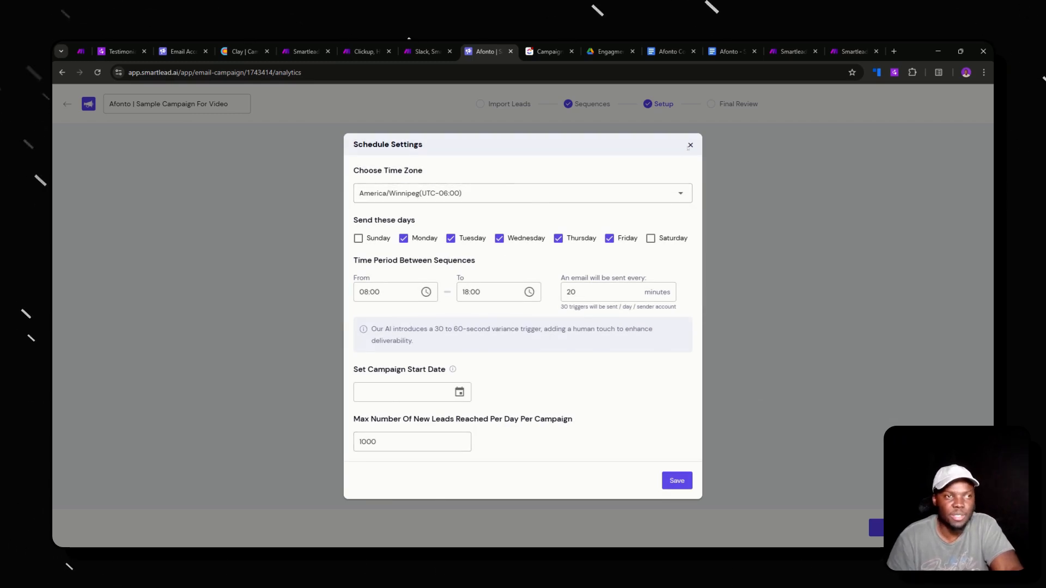
pyautogui.click(690, 145)
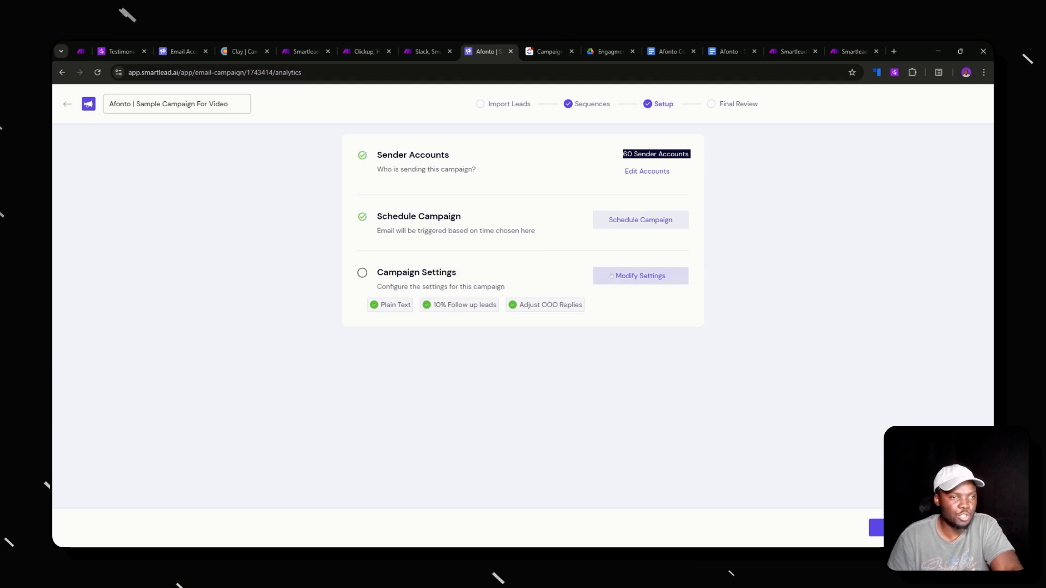
# - Scroll through the campaign's Modify Settings unchanged, then move to the ClickUp Campaign Todo List
pyautogui.click(635, 276)
pyautogui.scroll(-3, 429, 229)
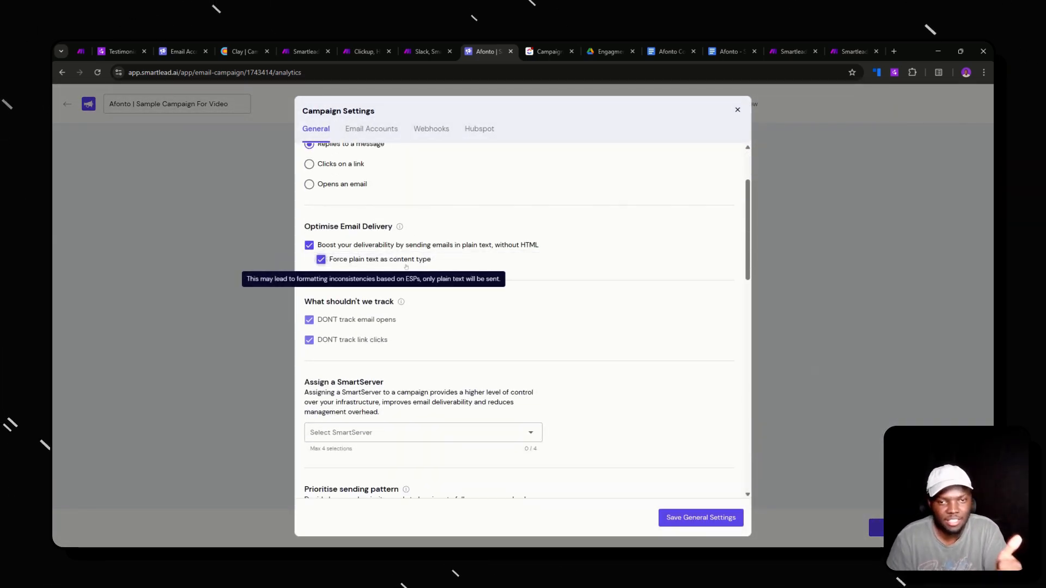
pyautogui.scroll(-2, 416, 265)
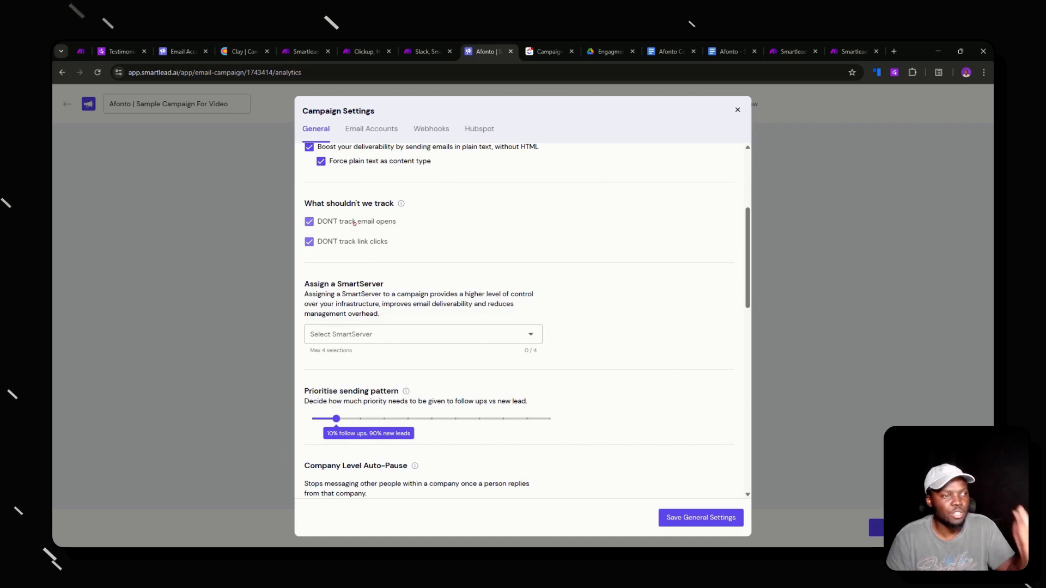
pyautogui.scroll(-2, 381, 249)
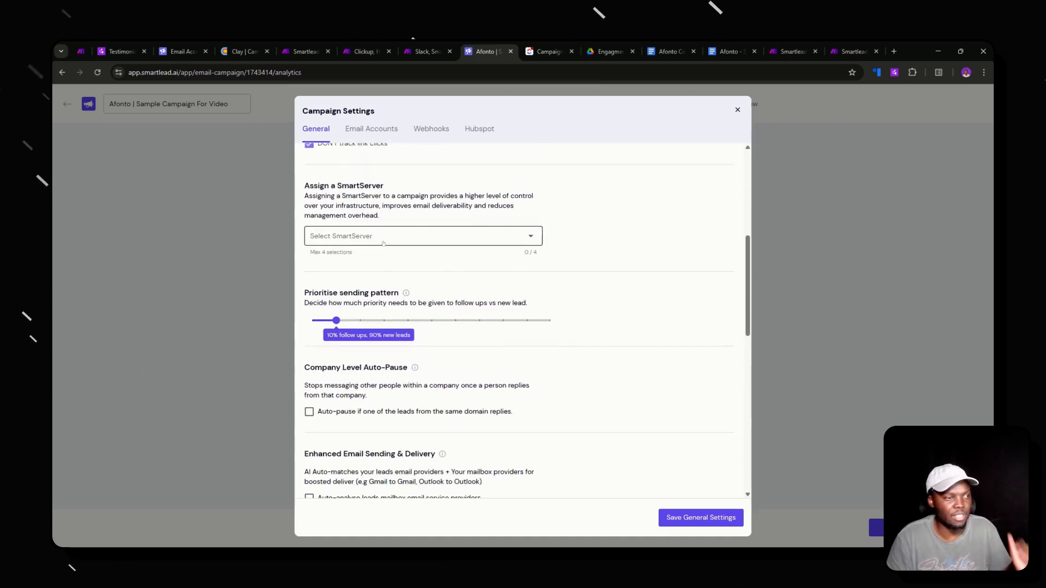
pyautogui.scroll(-7, 398, 258)
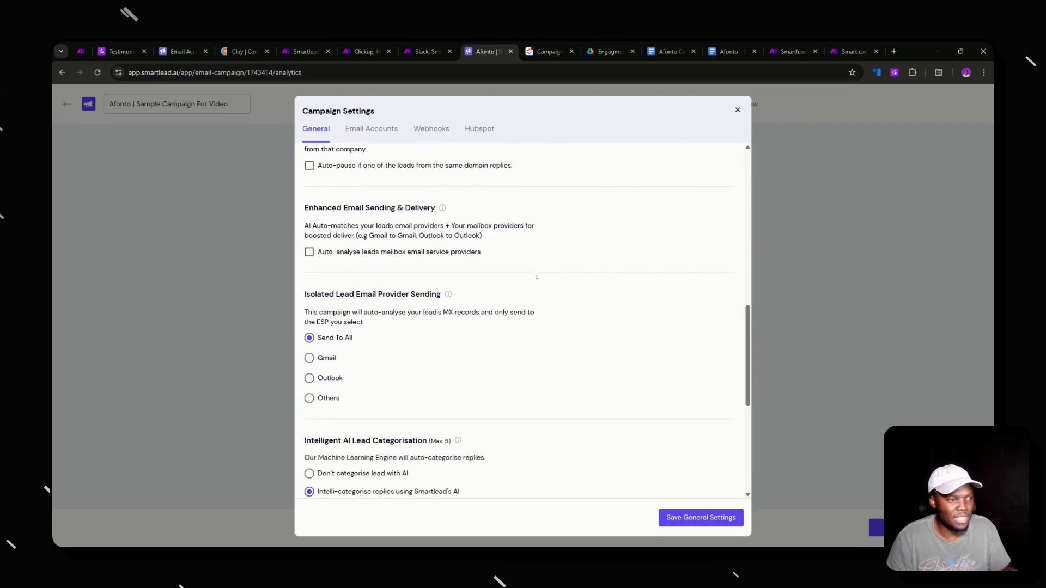
pyautogui.scroll(-3, 530, 273)
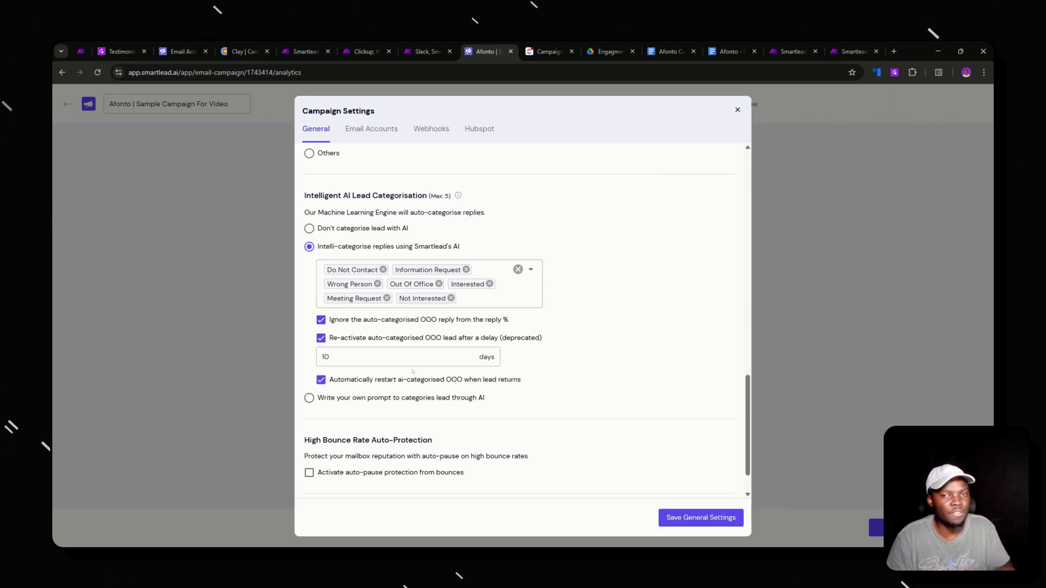
pyautogui.click(549, 51)
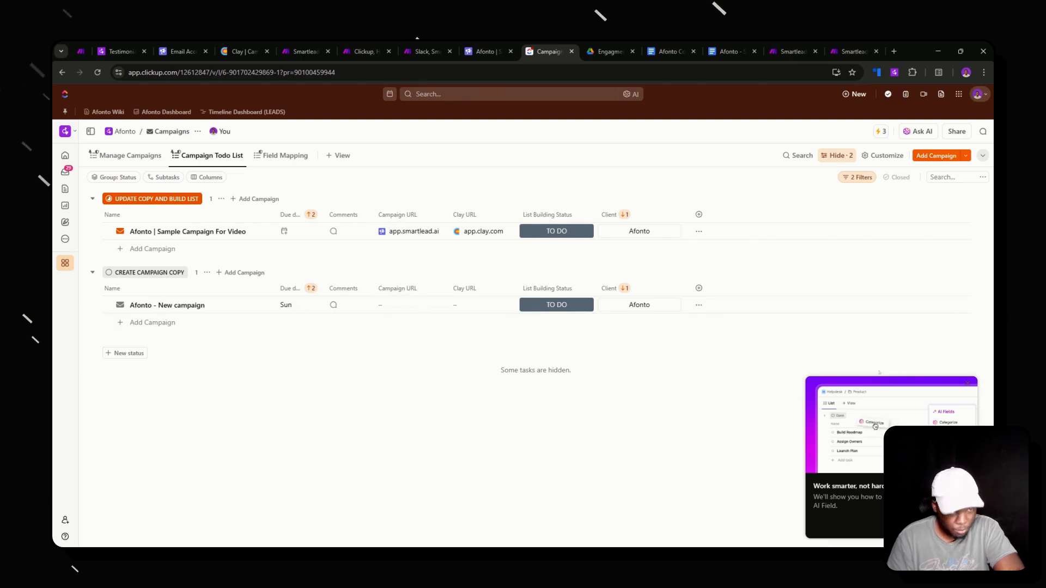
# - From the ClickUp task, open the Smartlead campaign link and the 'Afonto | Sample Campaign For Video' Clay workbook
pyautogui.click(968, 384)
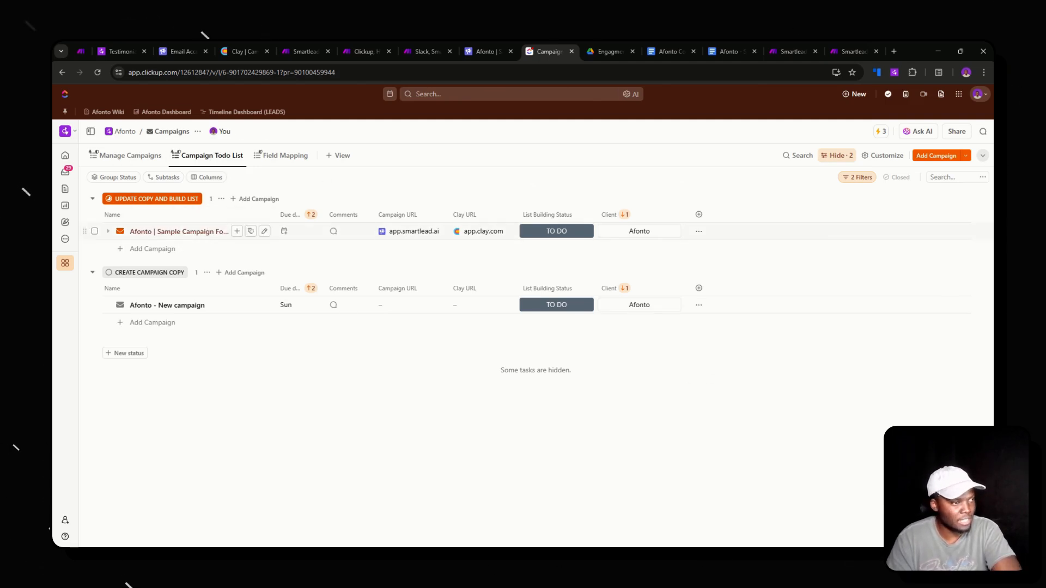
pyautogui.click(388, 231)
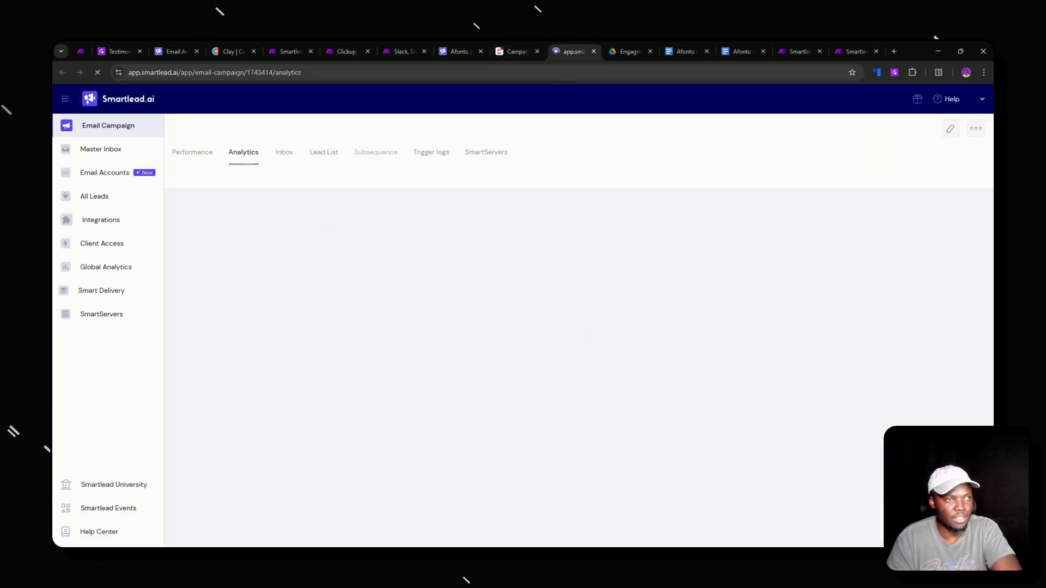
pyautogui.click(518, 52)
pyautogui.click(481, 231)
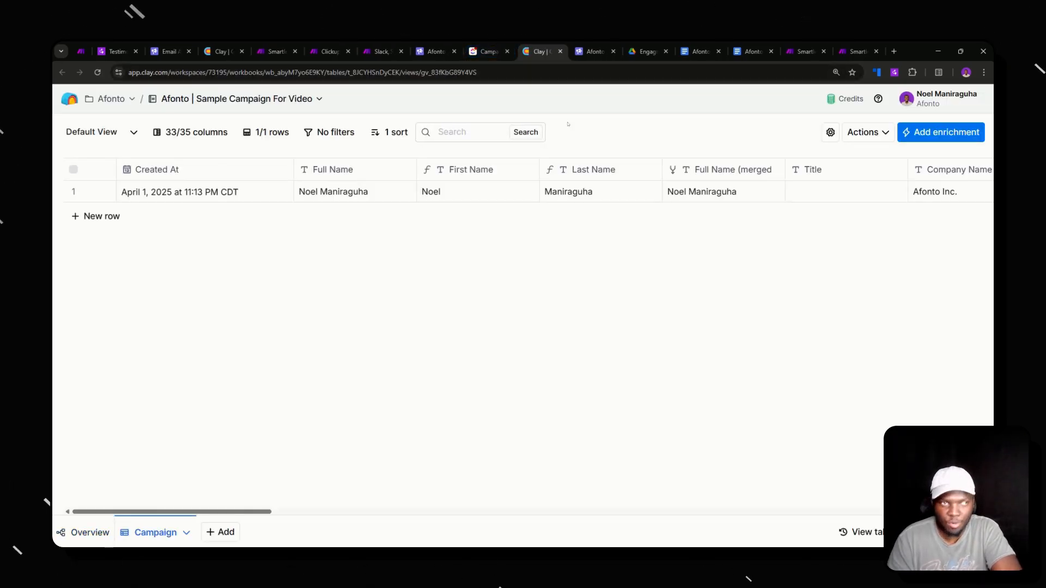
# - Scroll across the Campaign table's columns and open its Actions menu
pyautogui.hscroll(10, 588, 238)
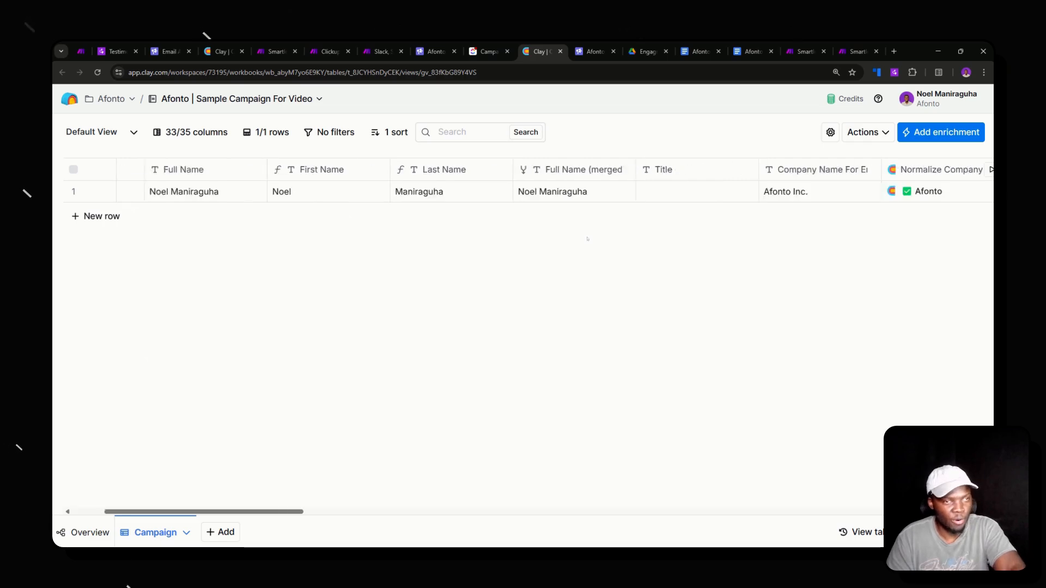
pyautogui.hscroll(10, 589, 238)
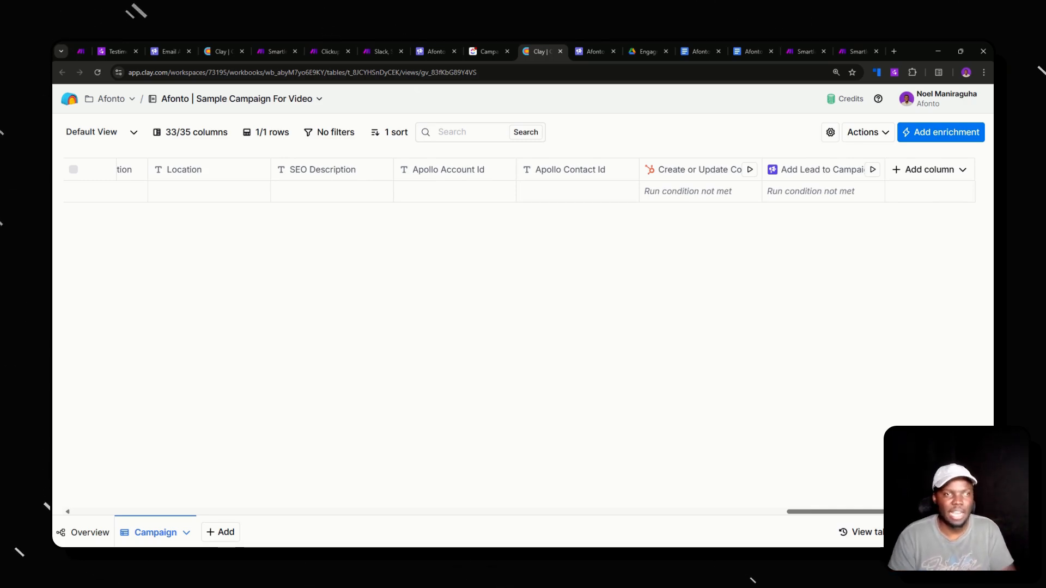
pyautogui.hscroll(-15, 552, 205)
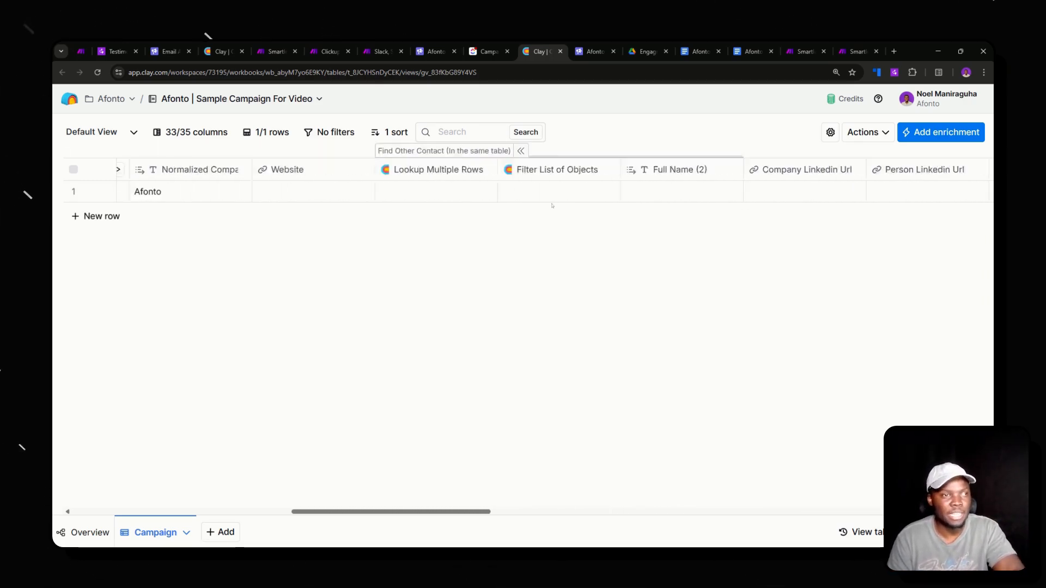
pyautogui.hscroll(-12, 552, 205)
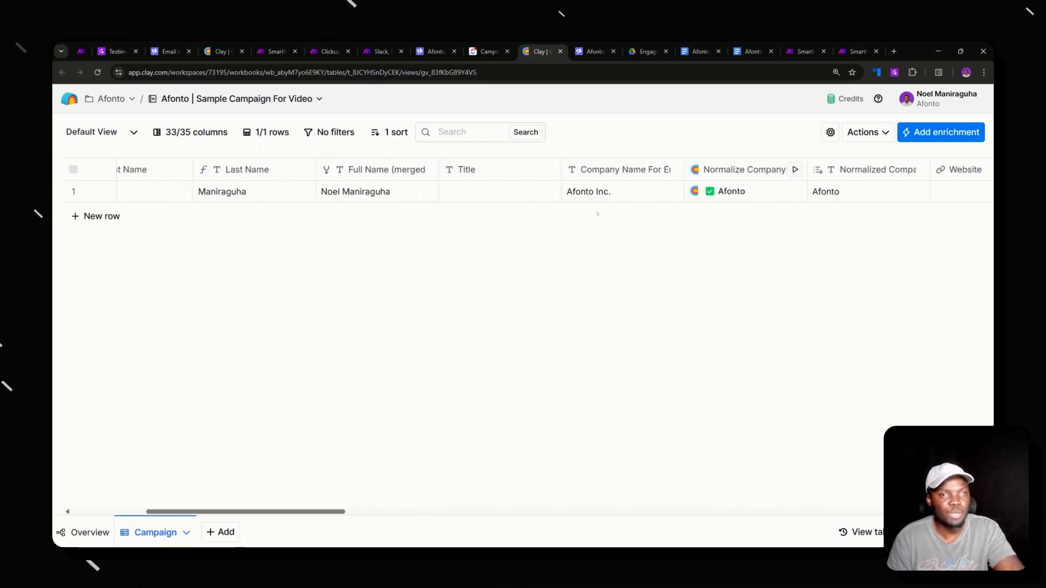
pyautogui.click(864, 132)
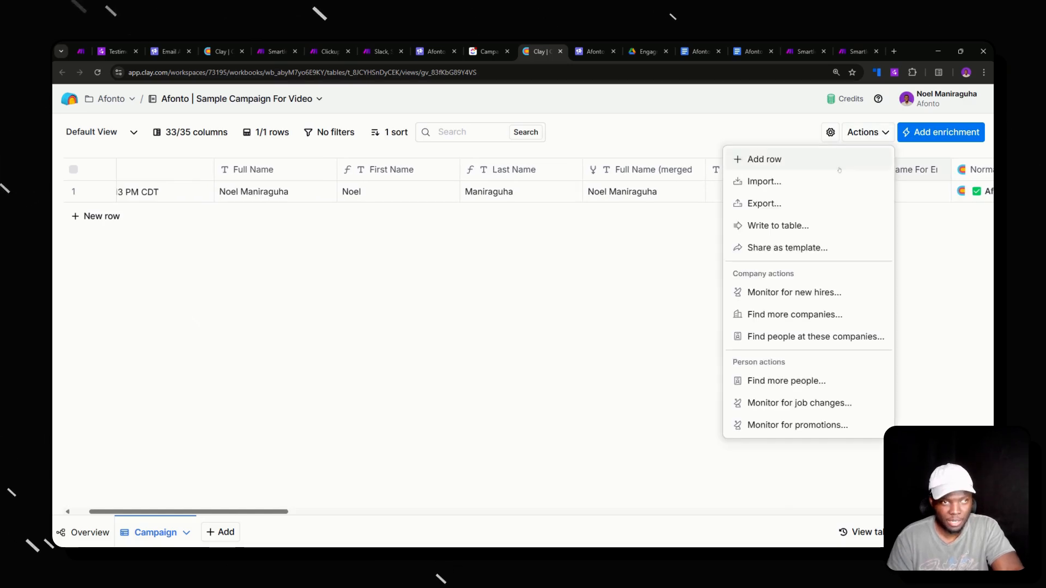
# - Look over the table's import sources and close them without importing anything
pyautogui.click(765, 182)
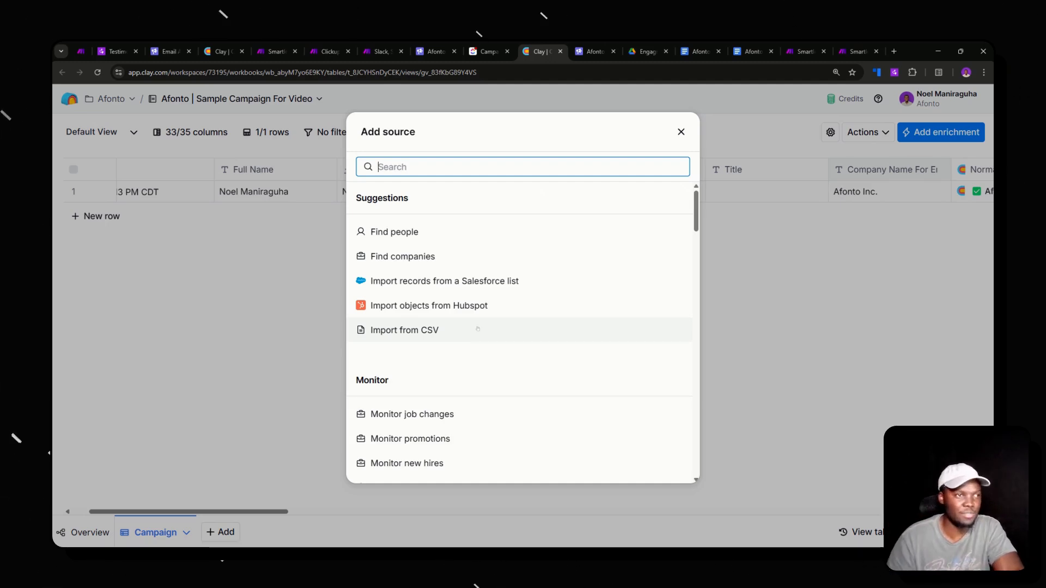
pyautogui.click(681, 132)
pyautogui.hscroll(15, 709, 197)
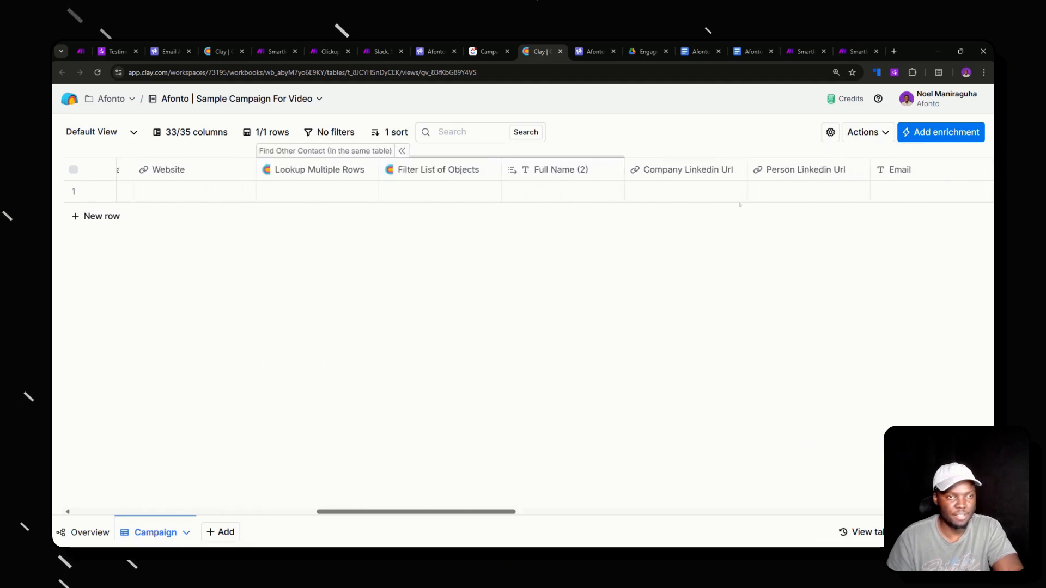
pyautogui.hscroll(8, 739, 205)
pyautogui.hscroll(-8, 407, 362)
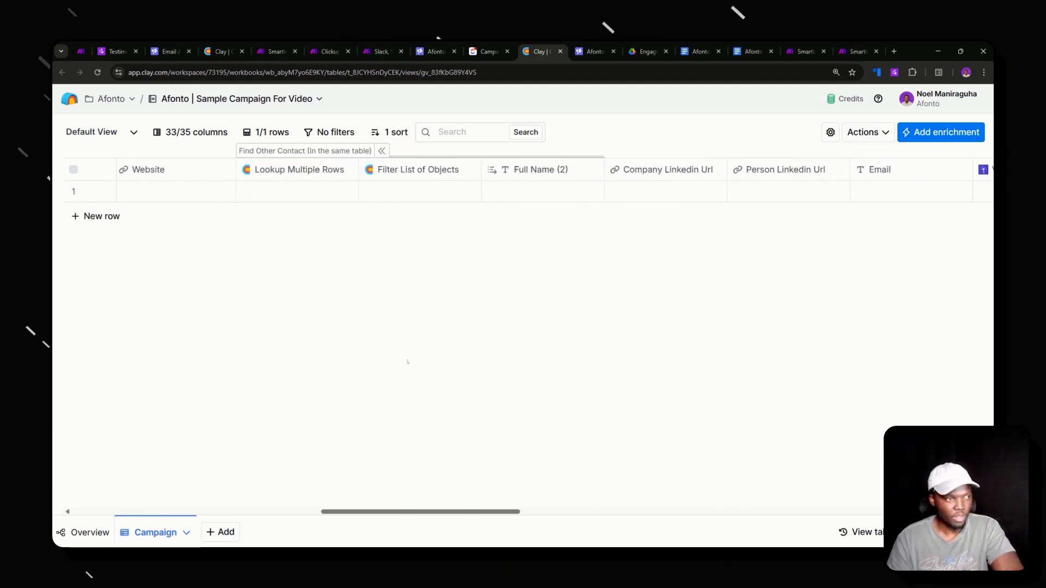
pyautogui.hscroll(-4, 408, 362)
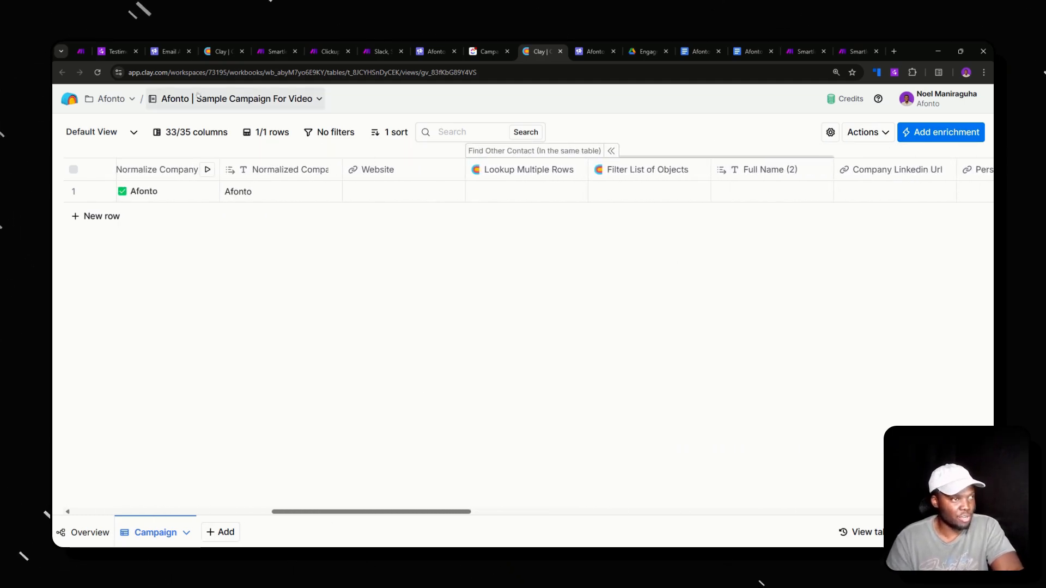
# - Start a new Find People table filtered to companies with 2-10 employees
pyautogui.click(221, 533)
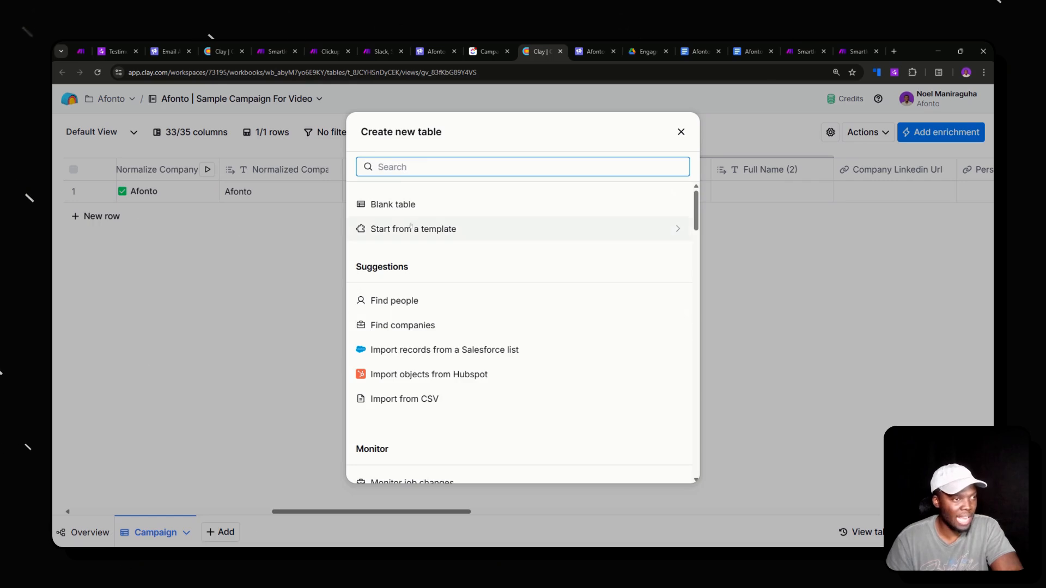
pyautogui.click(412, 298)
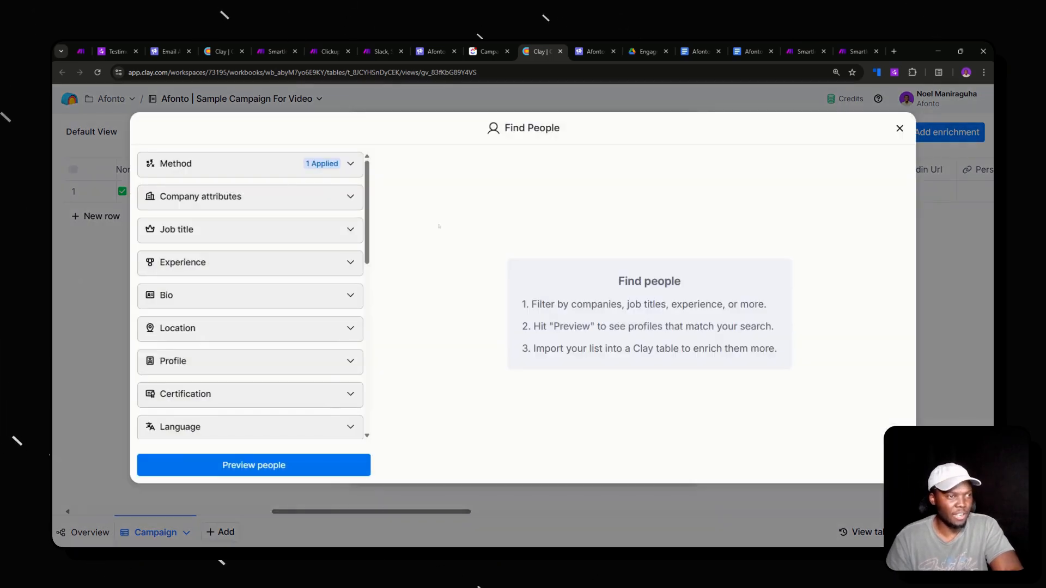
pyautogui.click(249, 201)
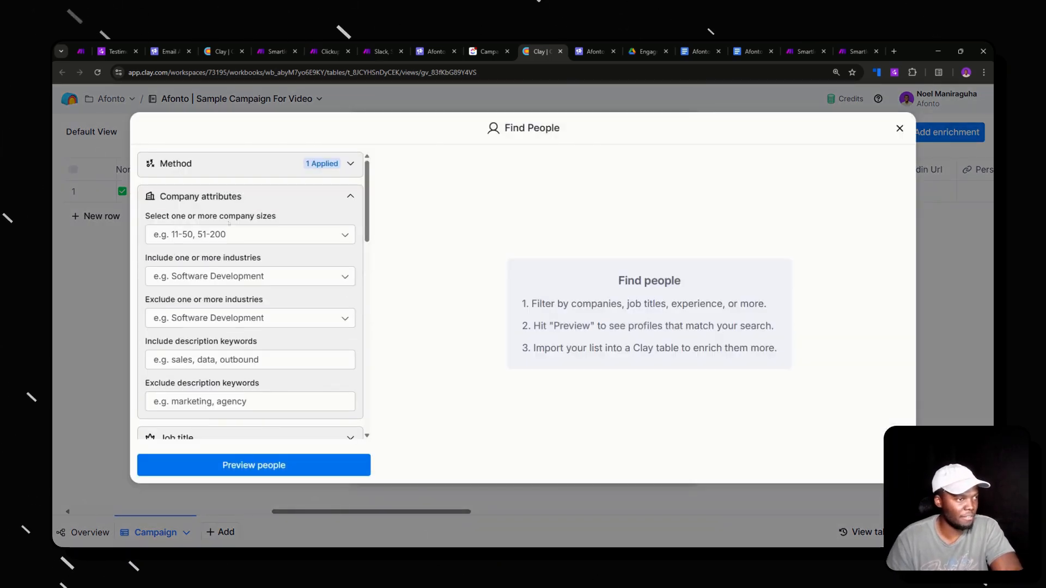
pyautogui.click(218, 235)
pyautogui.click(201, 281)
pyautogui.click(330, 216)
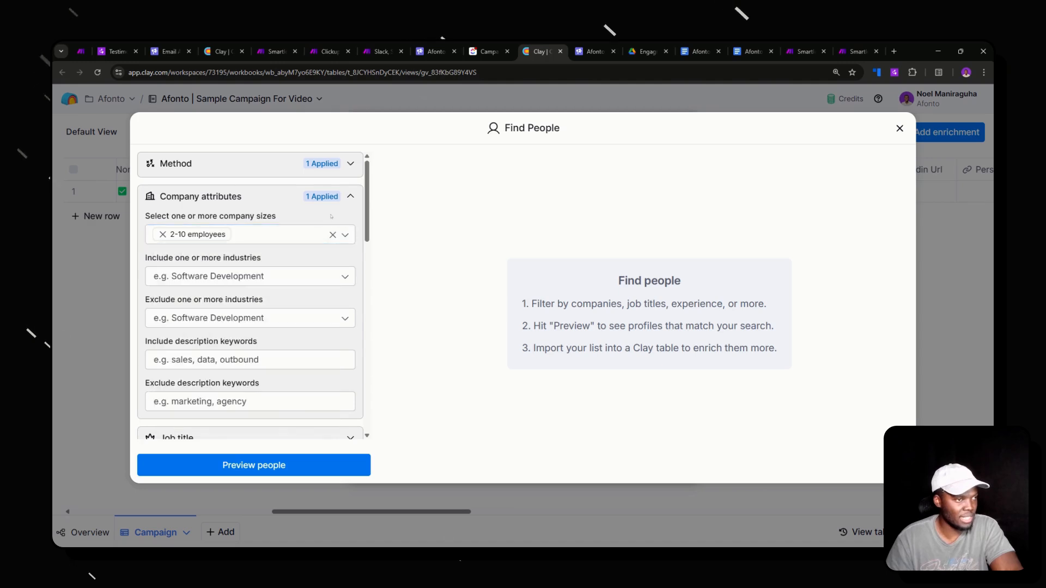
pyautogui.click(327, 198)
# - Restrict the people search to C-suite seniority
pyautogui.scroll(-1, 259, 246)
pyautogui.scroll(-1, 258, 245)
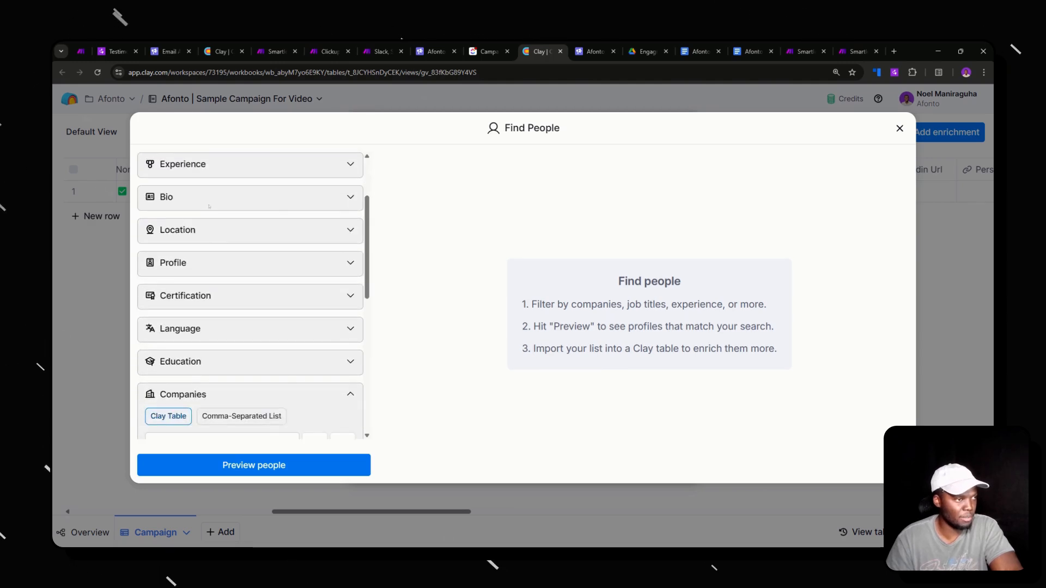
pyautogui.scroll(1, 229, 183)
pyautogui.click(218, 180)
pyautogui.click(218, 218)
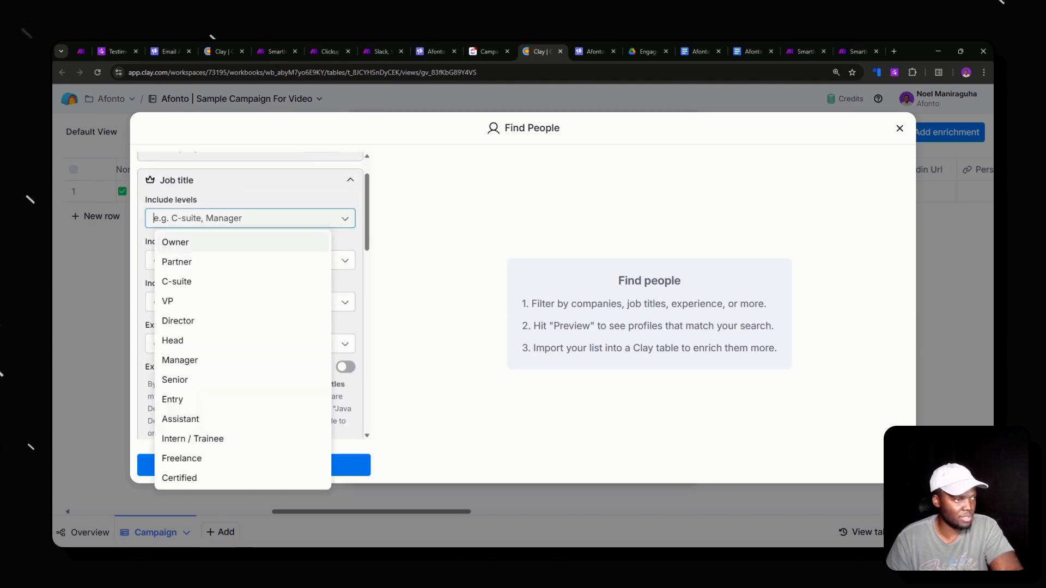
pyautogui.click(184, 280)
pyautogui.scroll(-5, 313, 291)
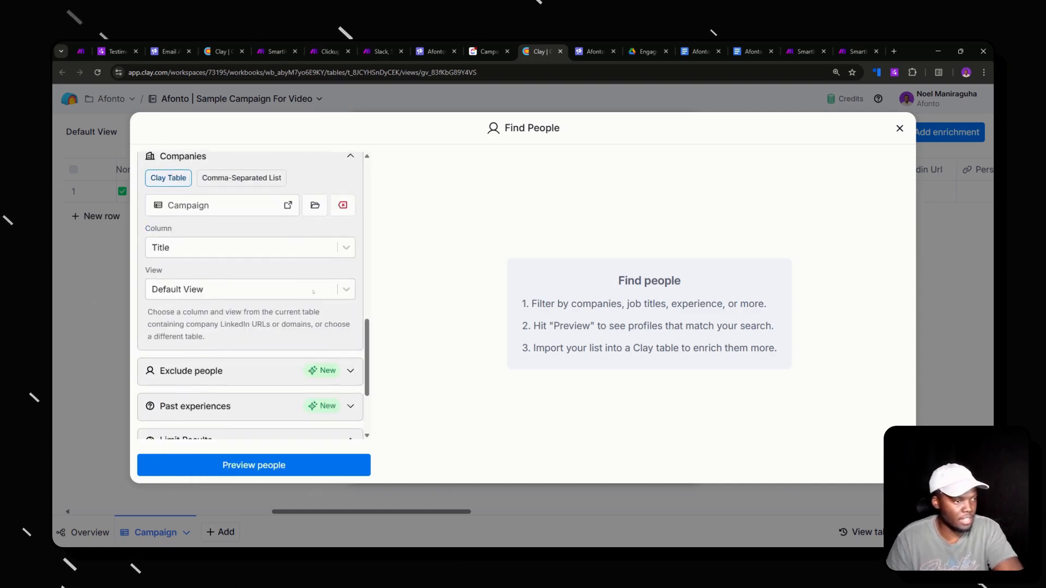
pyautogui.scroll(-3, 314, 292)
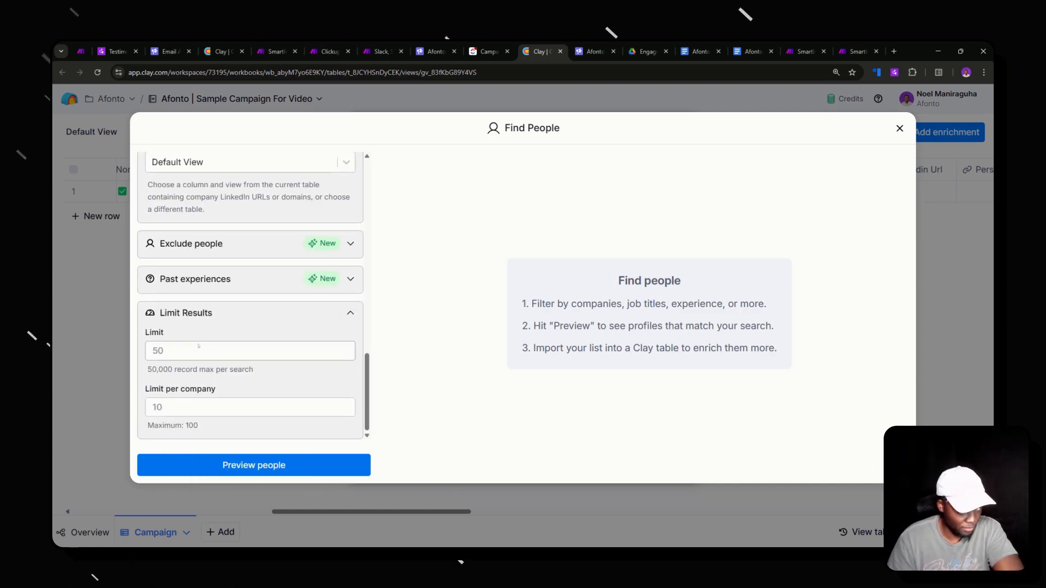
# - Cap results at 50 with a per-company limit and preview matching people
pyautogui.click(198, 345)
pyautogui.write('50')
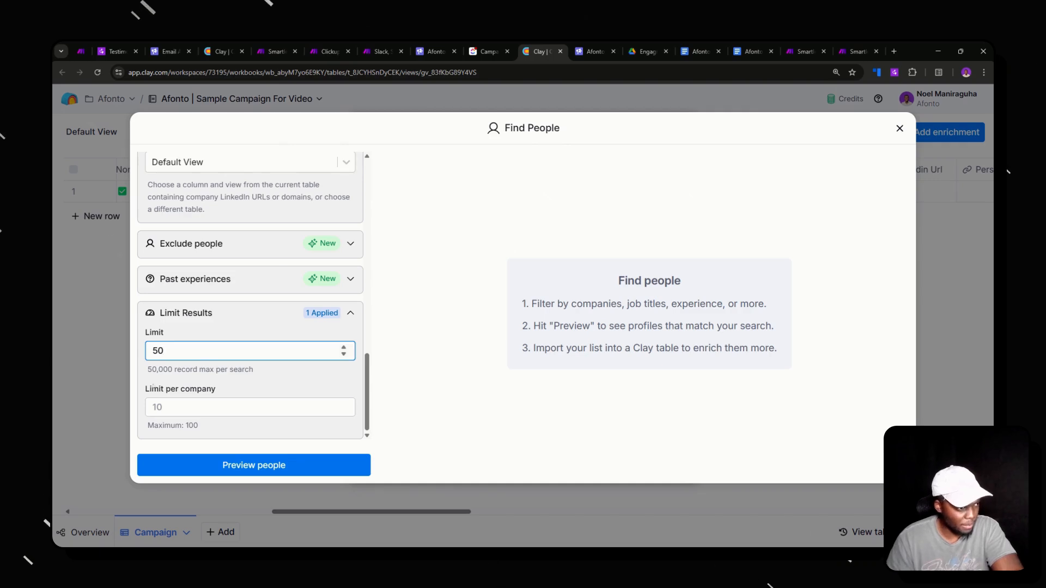
pyautogui.click(153, 407)
pyautogui.click(348, 465)
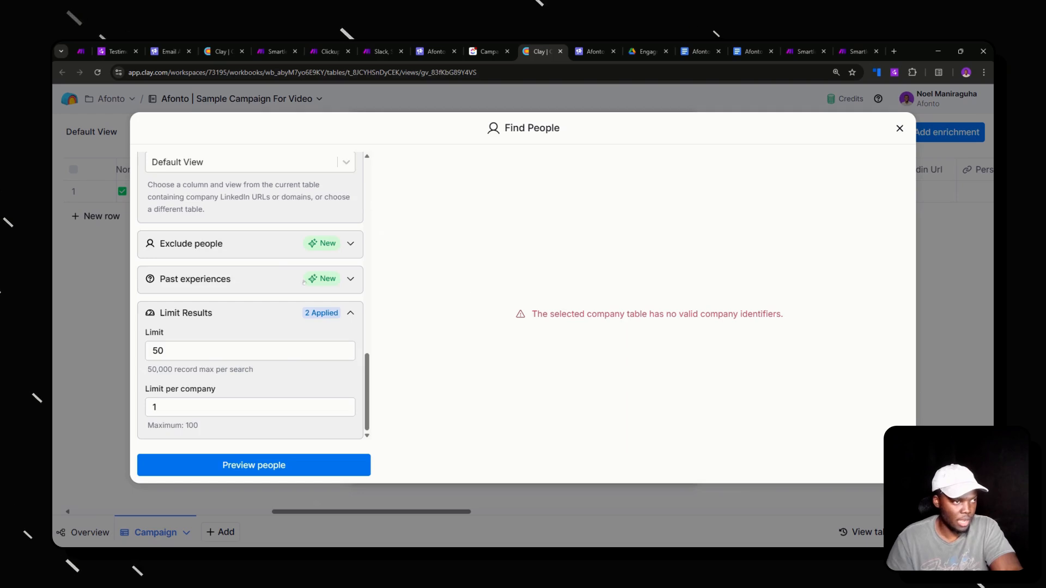
# - Drop the Campaign table as company source, re-preview, and import into a new table for free
pyautogui.scroll(5, 266, 274)
pyautogui.scroll(2, 267, 278)
pyautogui.scroll(-4, 289, 272)
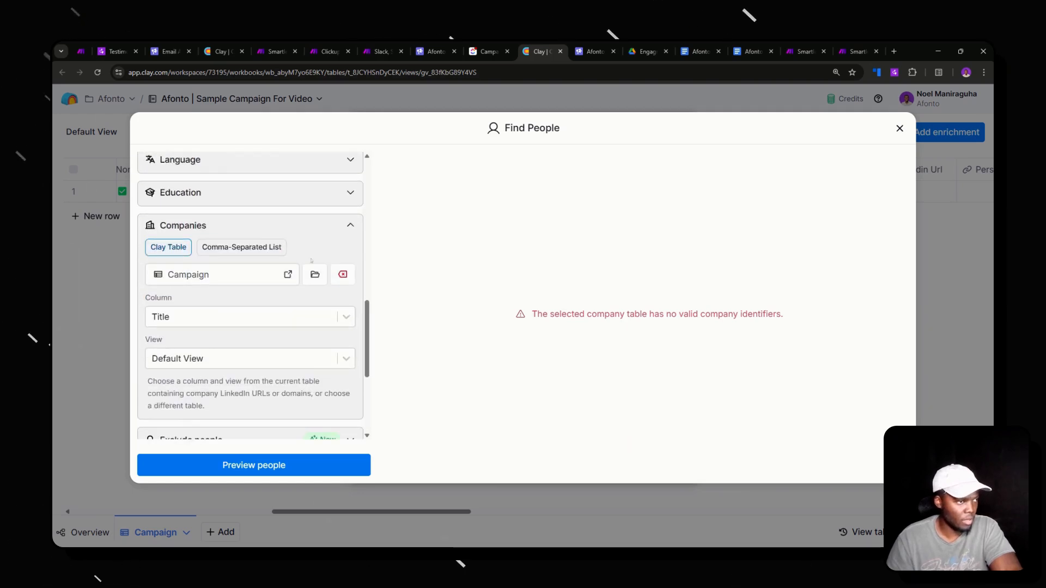
pyautogui.click(343, 274)
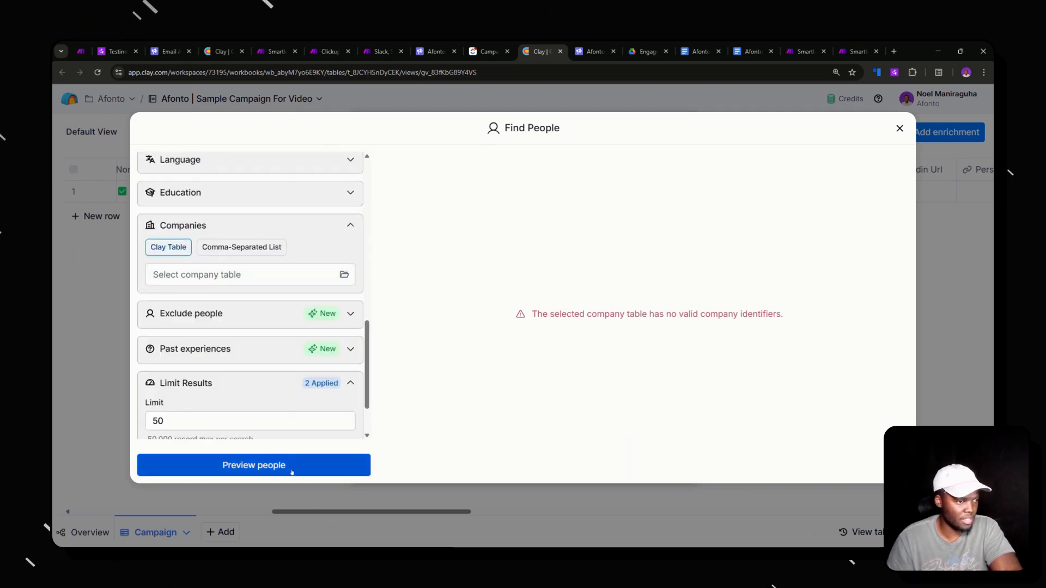
pyautogui.click(360, 470)
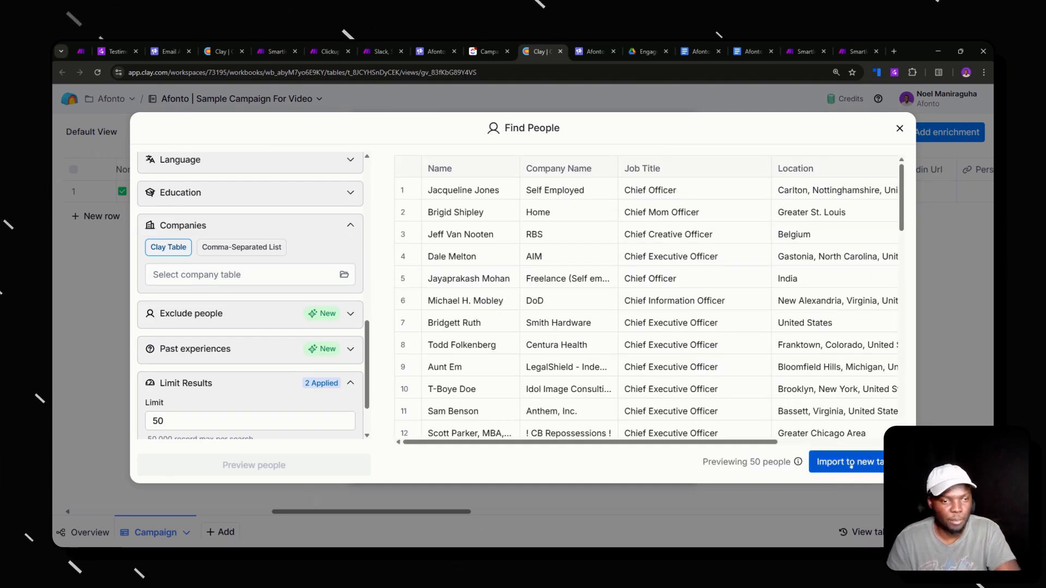
pyautogui.click(850, 463)
pyautogui.click(676, 430)
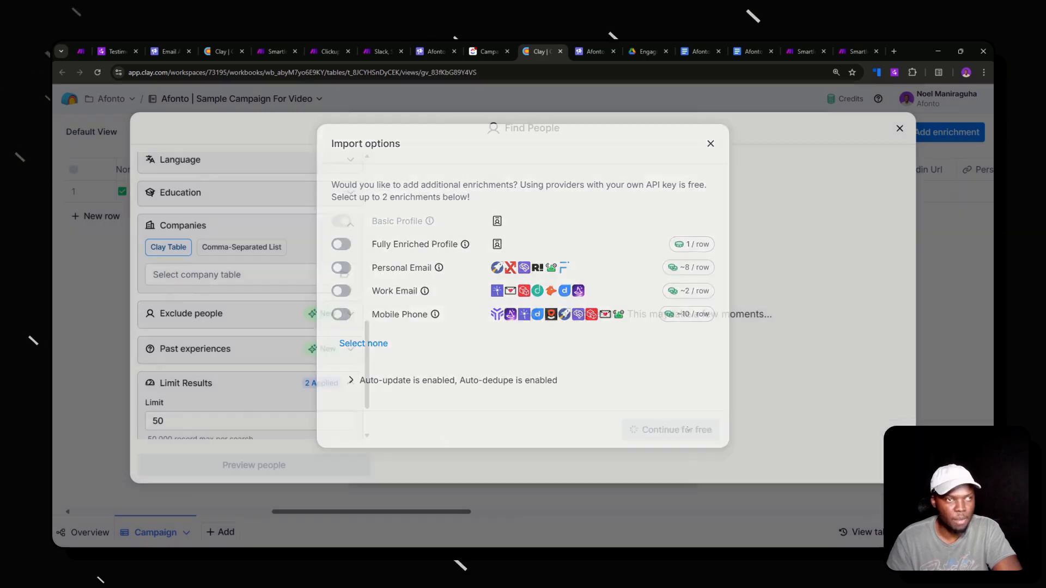
# - Open the new Find People Table of 50 profiles and bring up the add-column choices
pyautogui.click(484, 46)
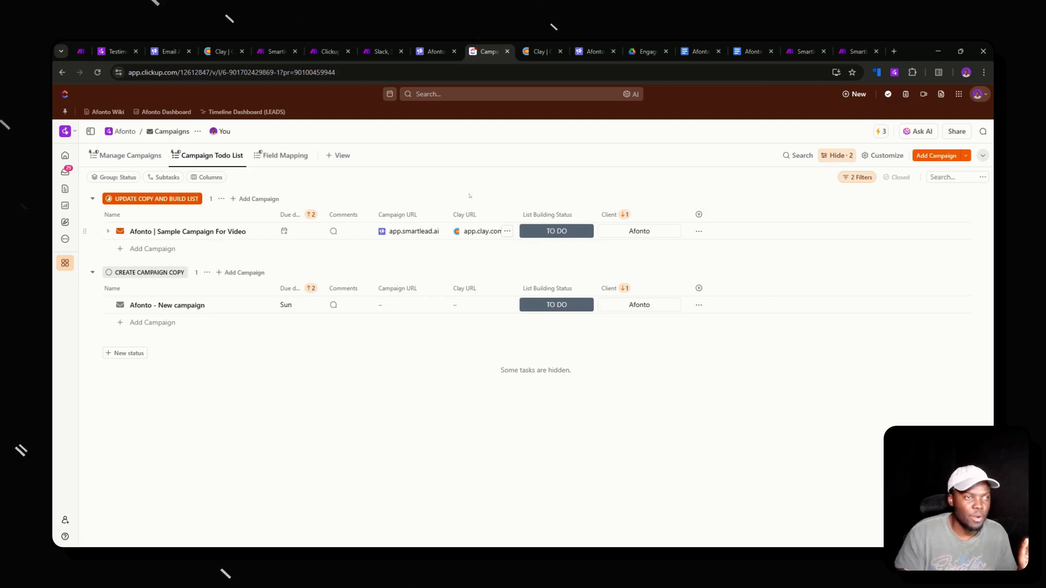
pyautogui.click(531, 46)
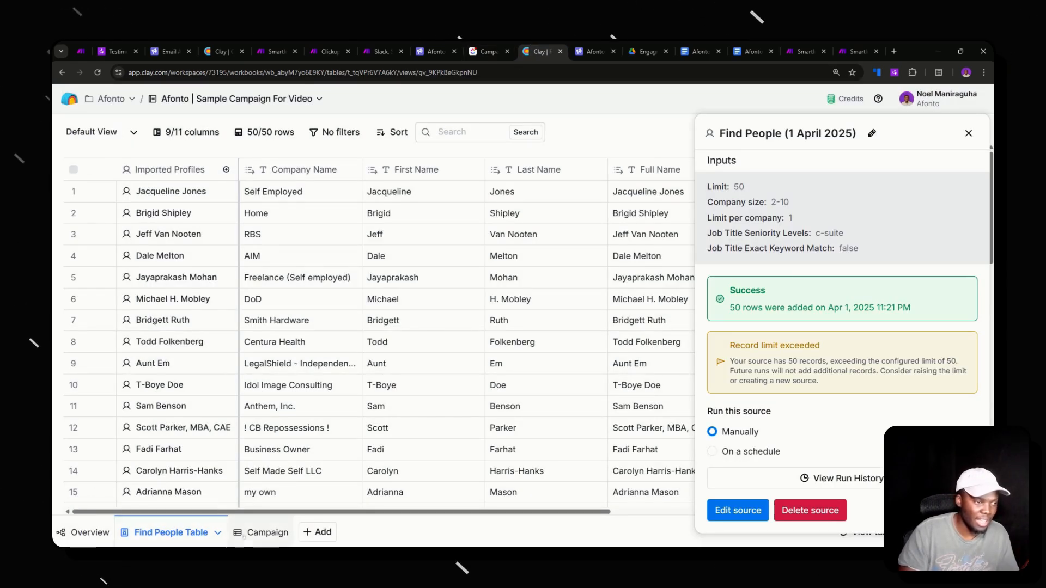
pyautogui.click(247, 533)
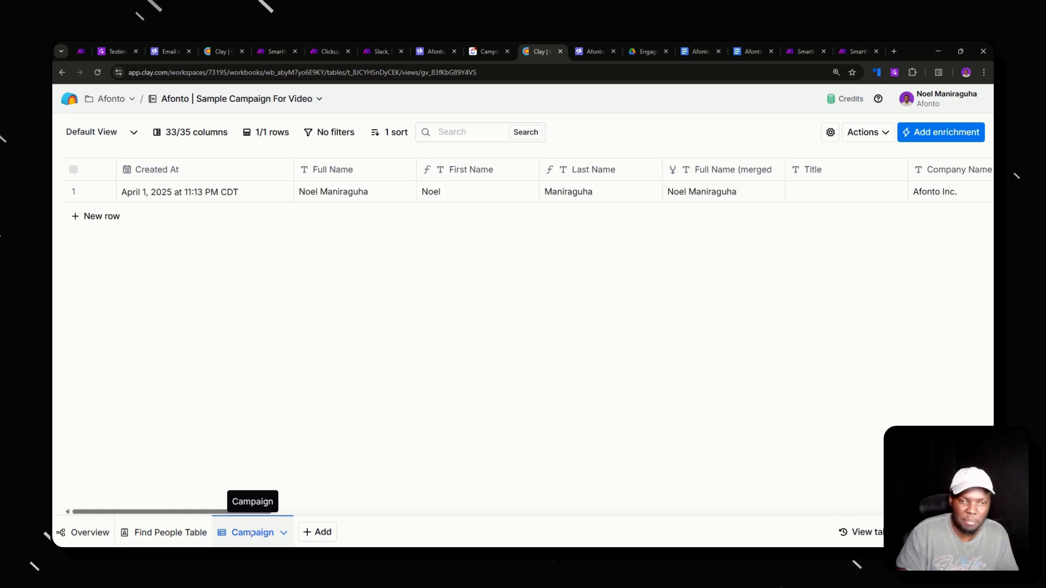
pyautogui.click(165, 533)
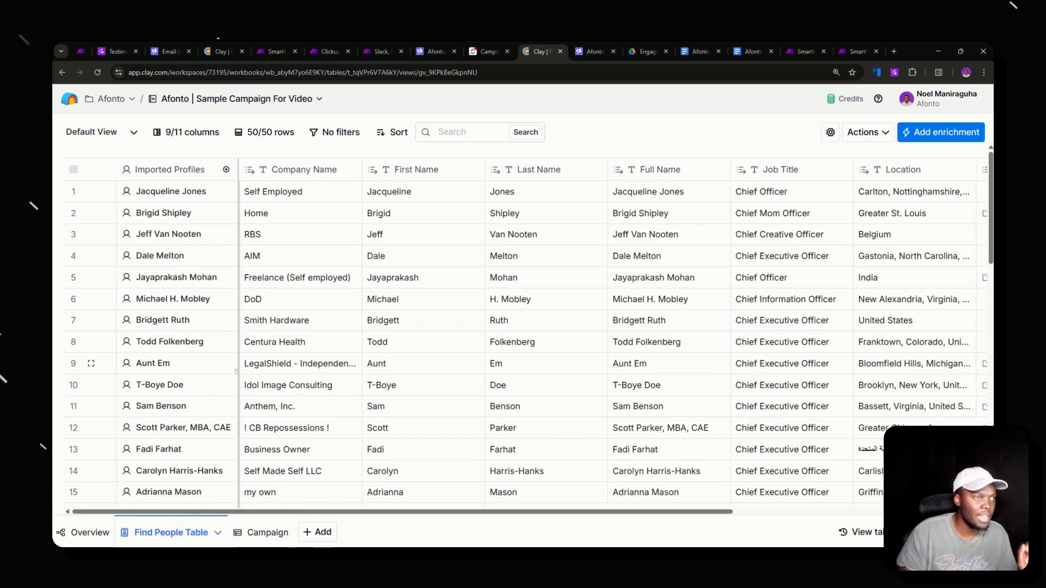
pyautogui.hscroll(6, 301, 244)
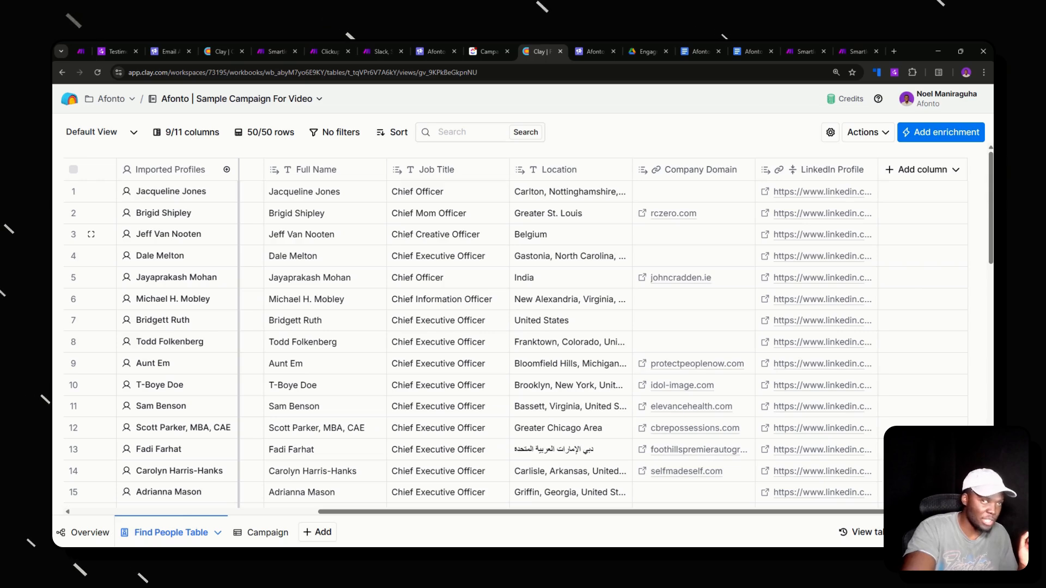
pyautogui.click(953, 164)
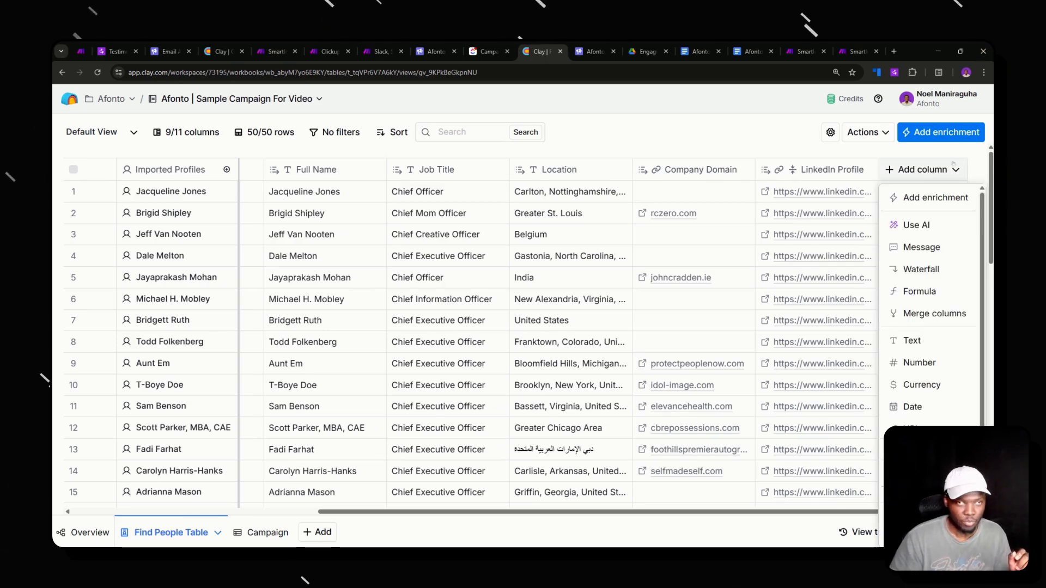
# - Add a Write to Other Table enrichment column with Campaign as the destination table
pyautogui.click(923, 205)
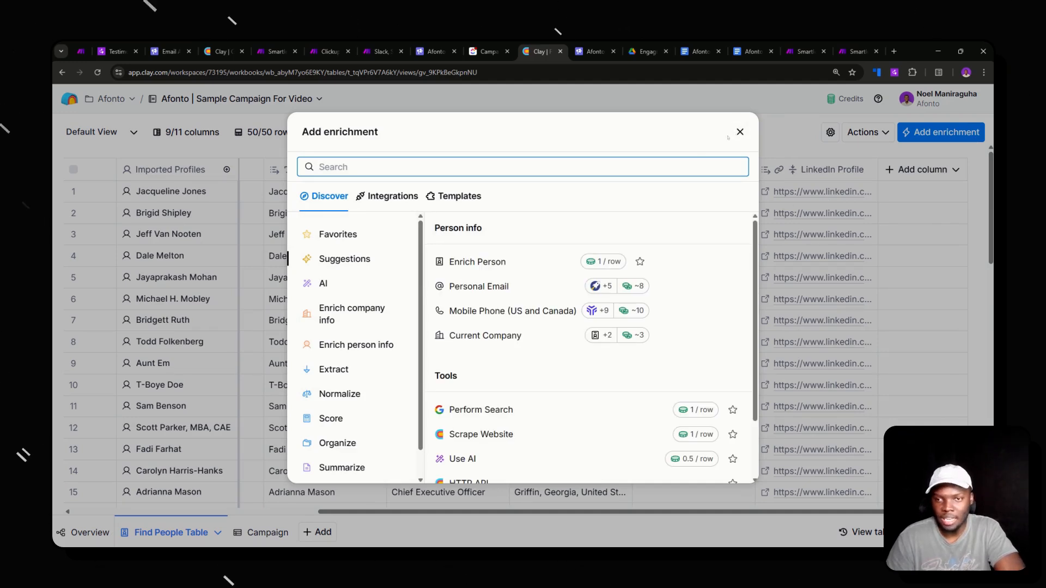
pyautogui.write('write')
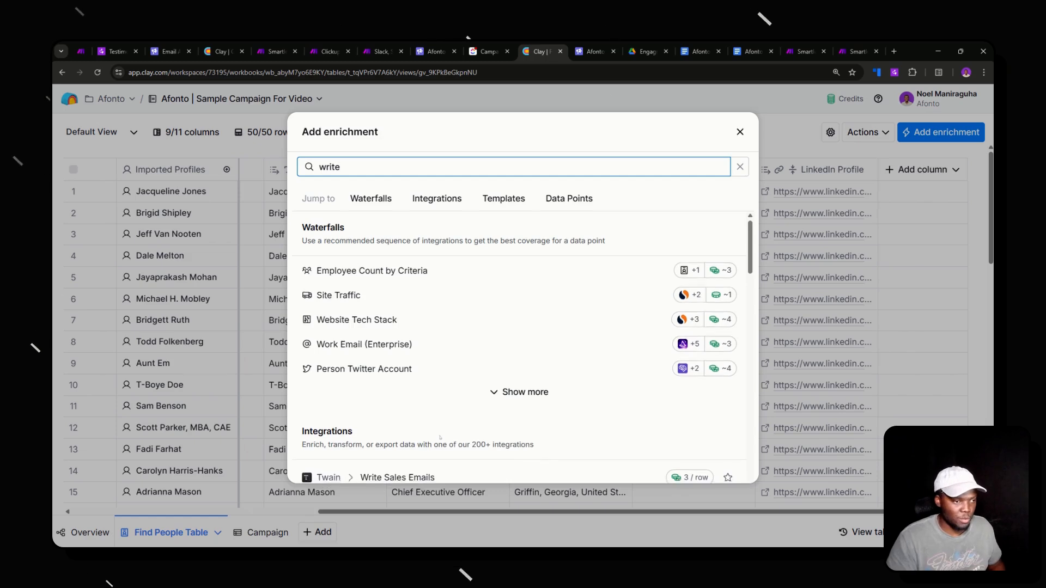
pyautogui.write(' to')
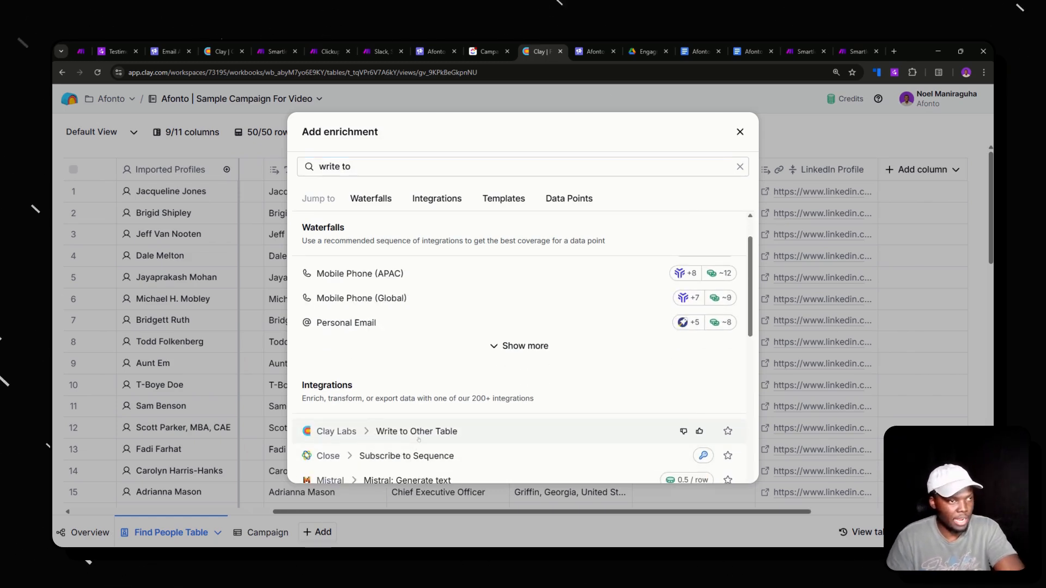
pyautogui.click(422, 436)
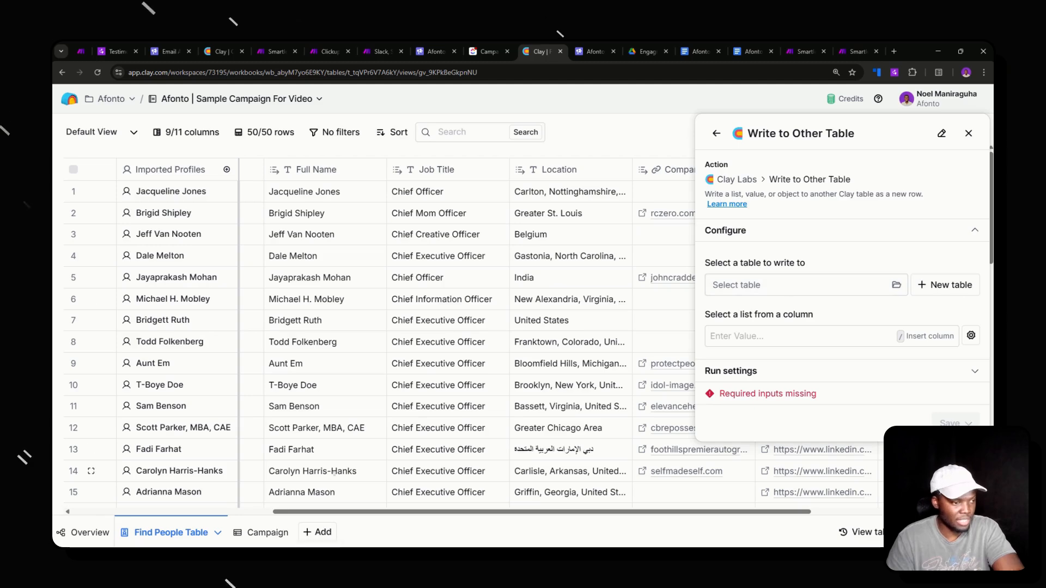
pyautogui.click(763, 285)
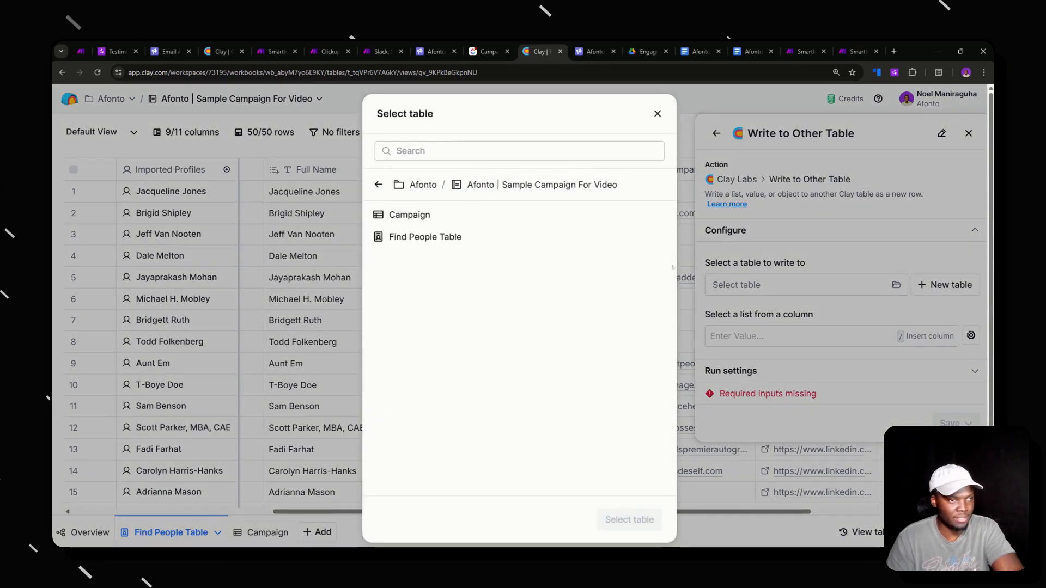
pyautogui.click(458, 218)
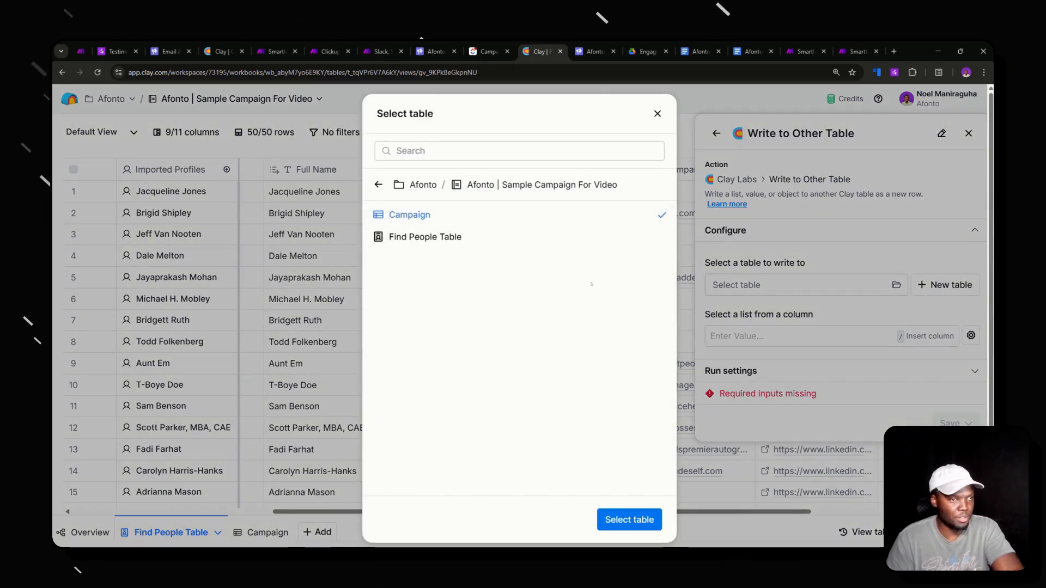
pyautogui.click(626, 520)
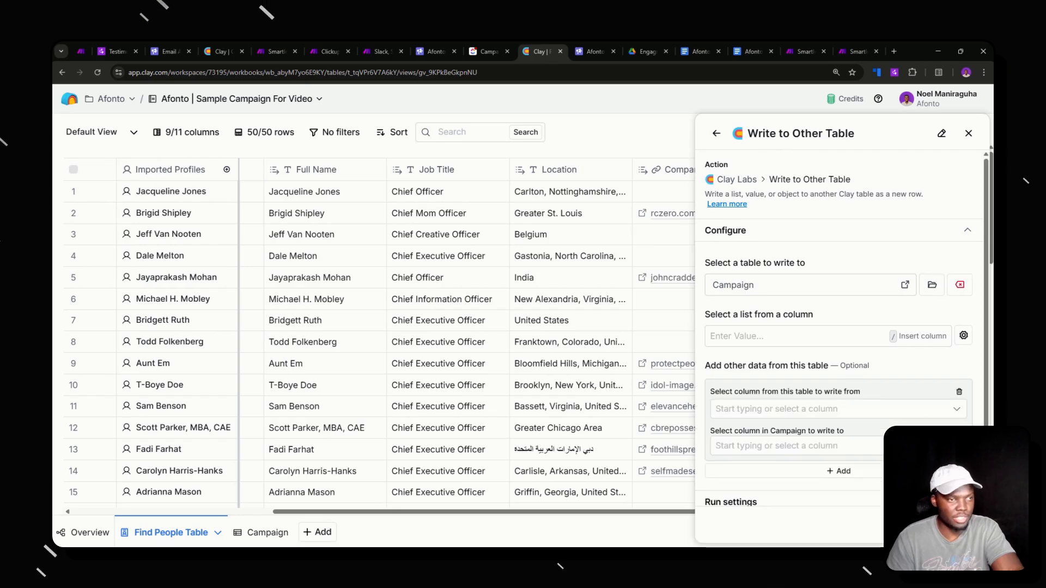
# - Map Company Name to Campaign's Company Name For Emails, then save and run on rows
pyautogui.scroll(-1, 772, 376)
pyautogui.click(748, 404)
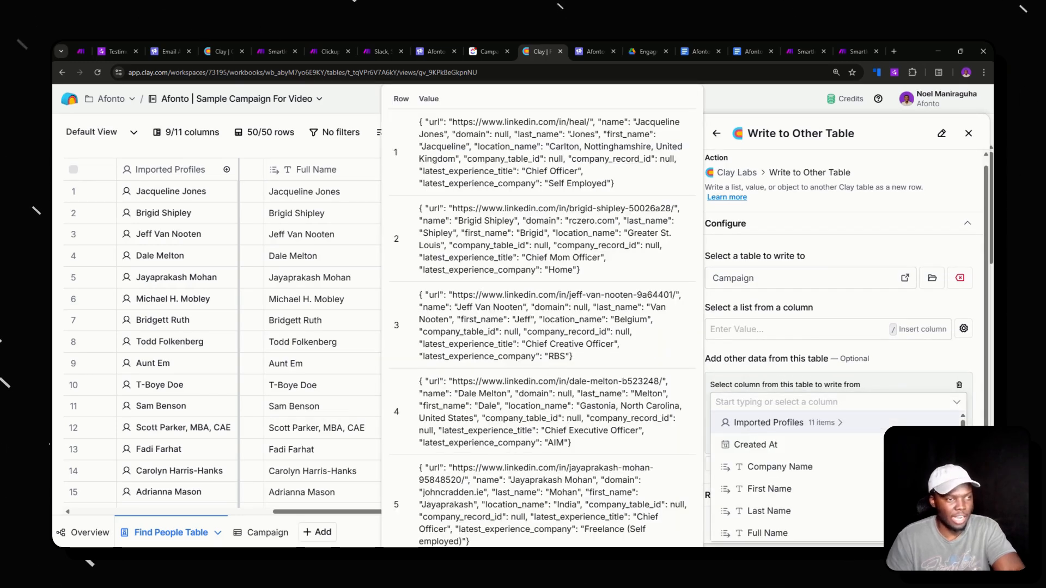
pyautogui.hscroll(-3, 309, 260)
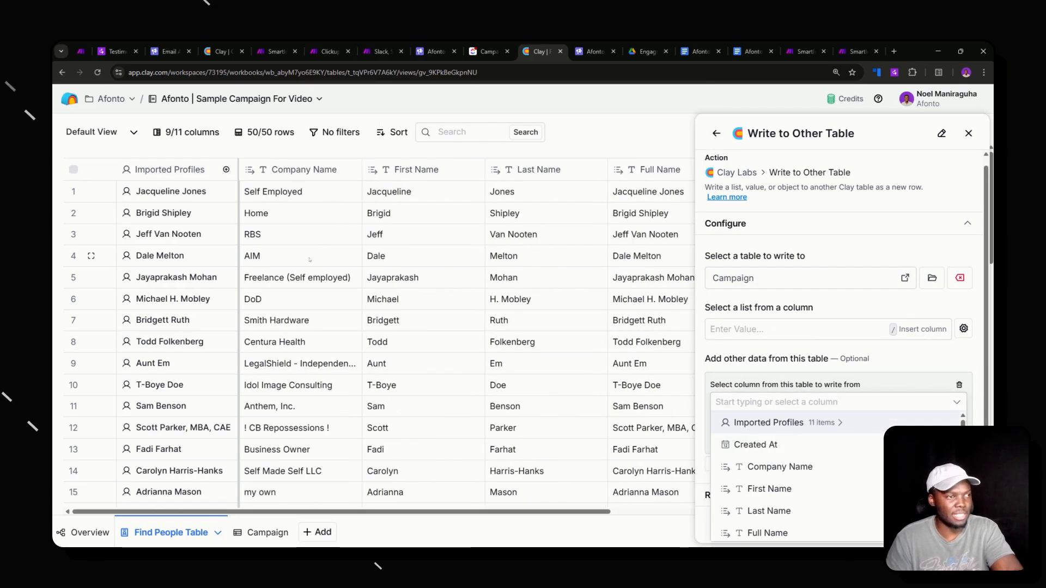
pyautogui.click(780, 467)
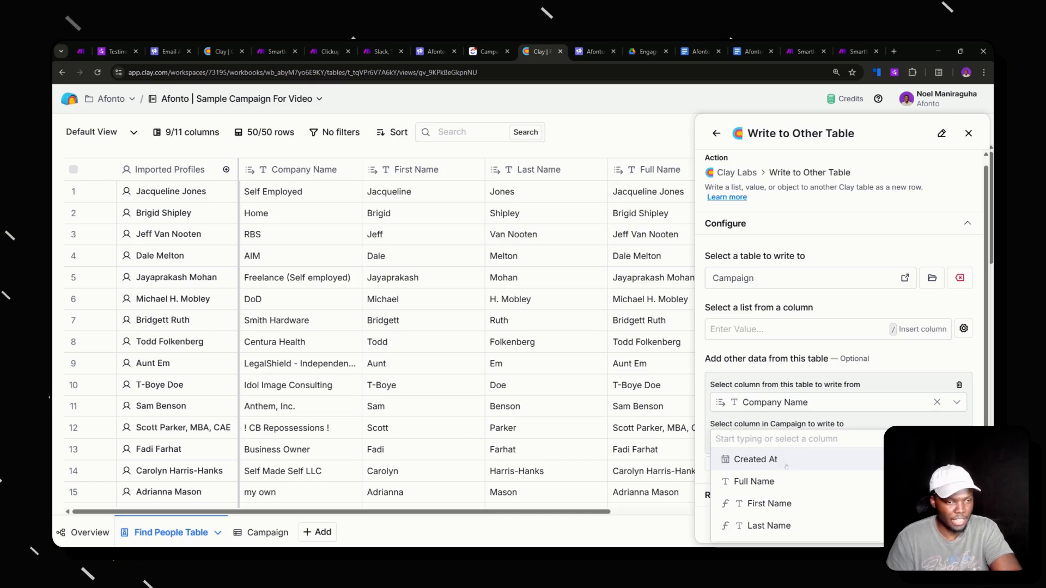
pyautogui.scroll(-3, 795, 498)
pyautogui.click(795, 496)
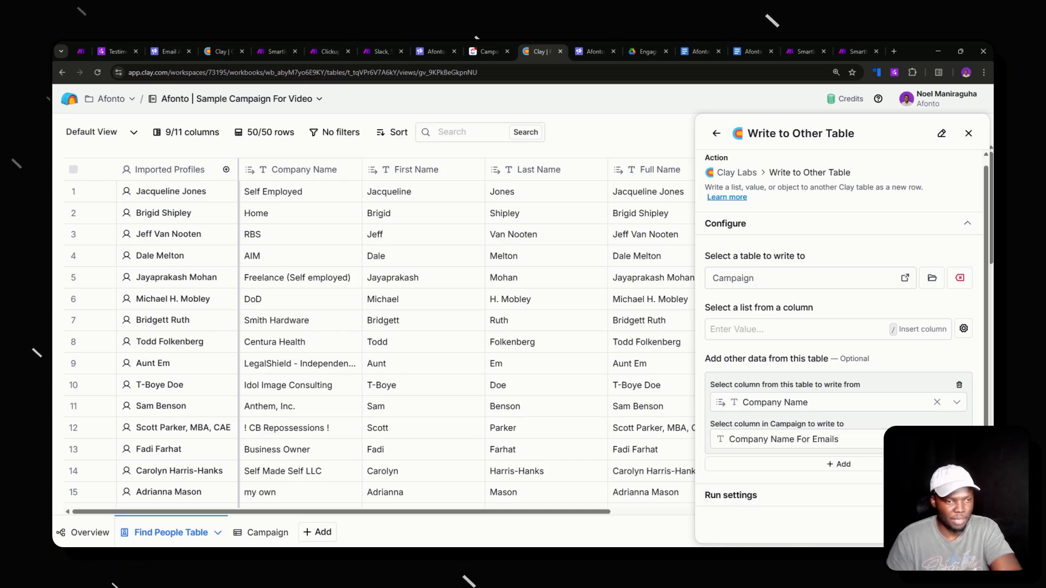
pyautogui.click(947, 526)
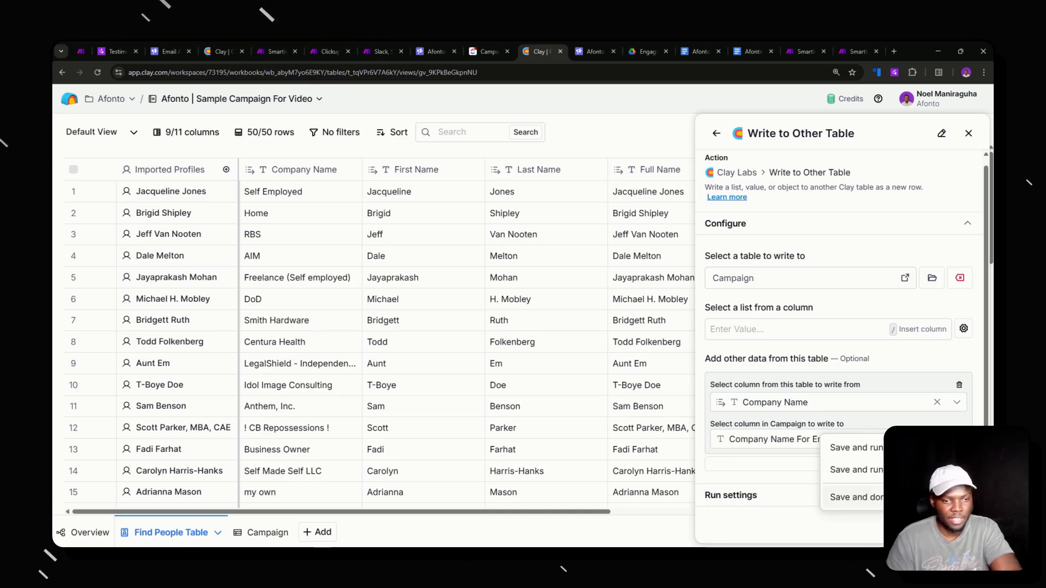
pyautogui.click(921, 470)
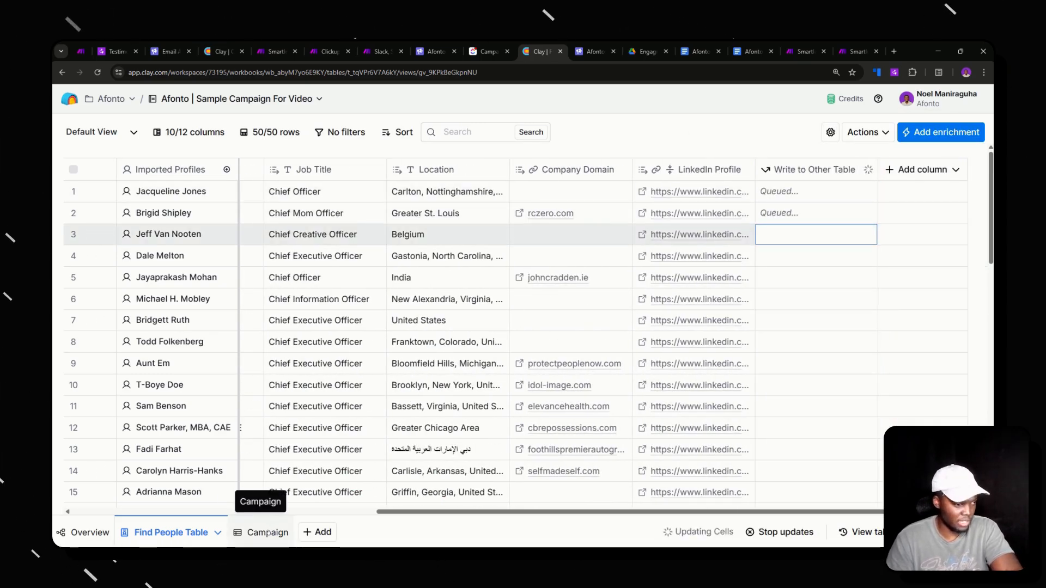
# - Review the Campaign table's columns, now holding four rows including the new RBS row
pyautogui.click(266, 532)
pyautogui.hscroll(3, 599, 218)
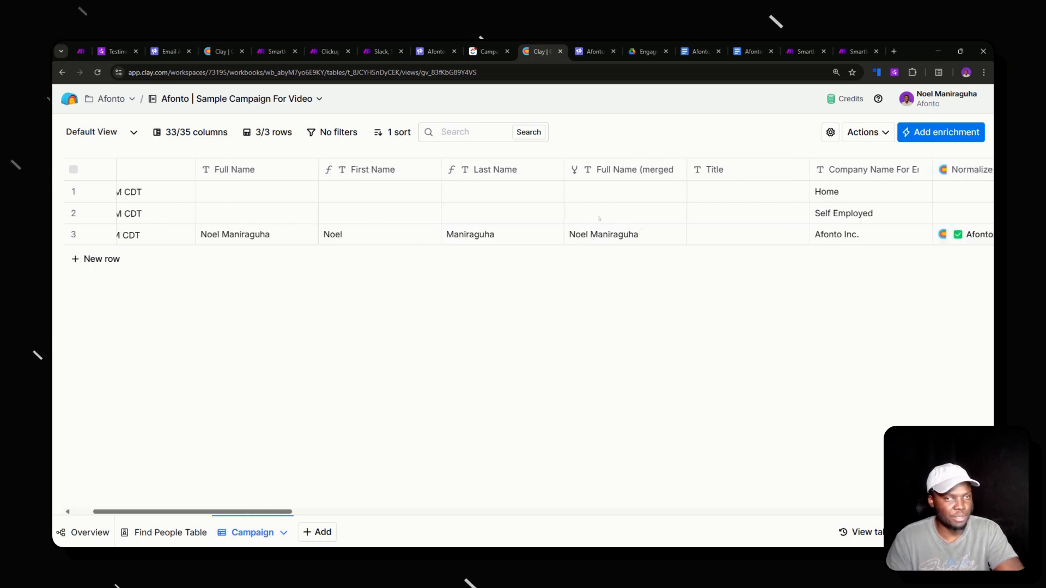
pyautogui.hscroll(3, 833, 198)
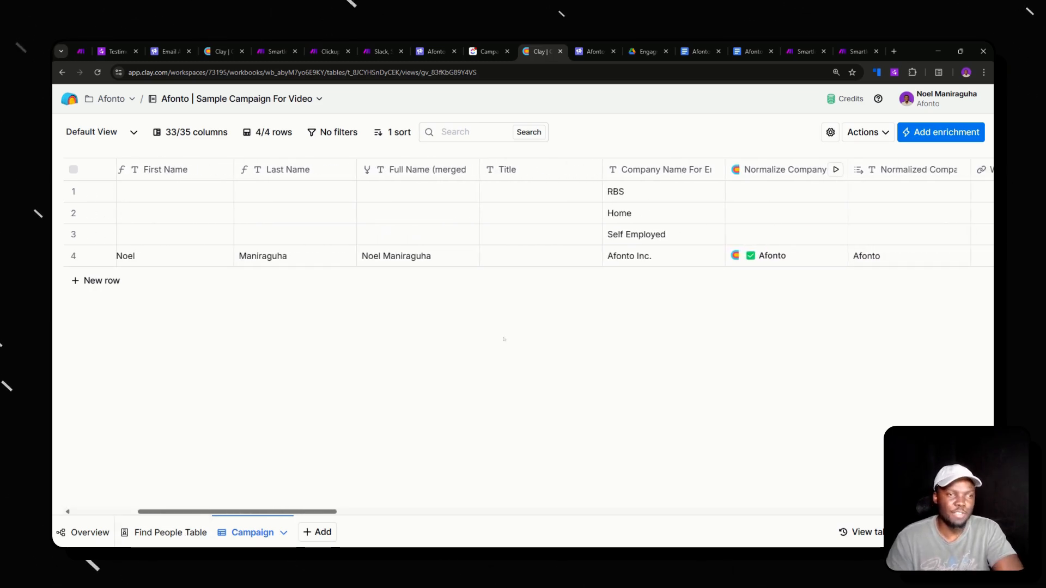
pyautogui.hscroll(5, 504, 339)
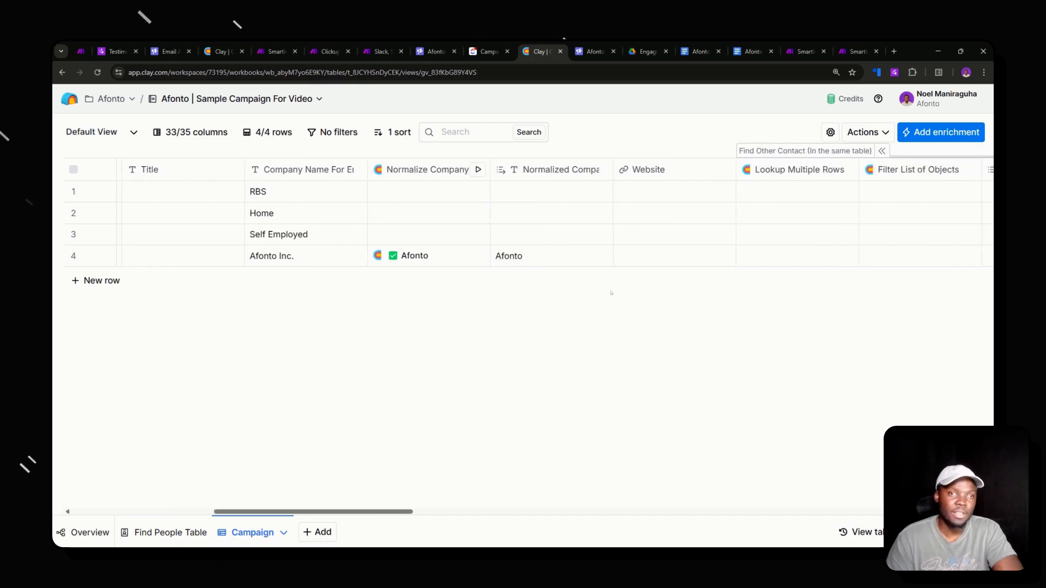
pyautogui.hscroll(10, 611, 293)
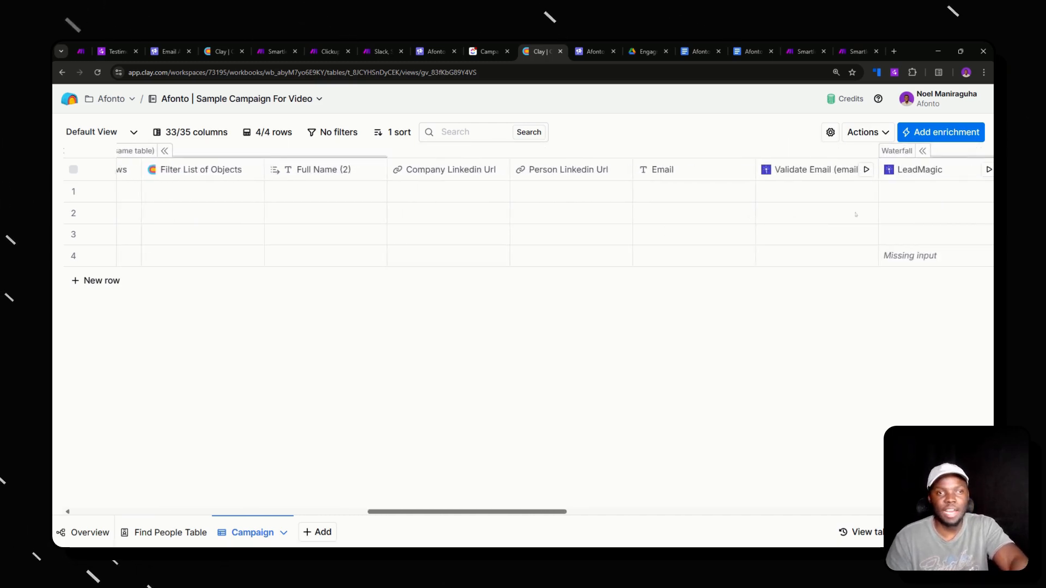
pyautogui.hscroll(10, 856, 215)
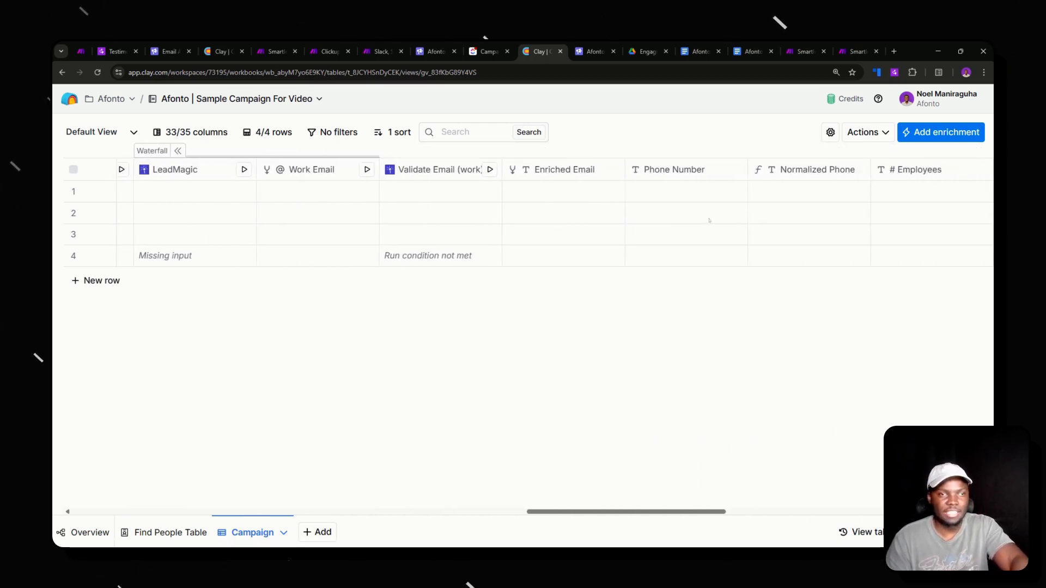
pyautogui.hscroll(15, 710, 220)
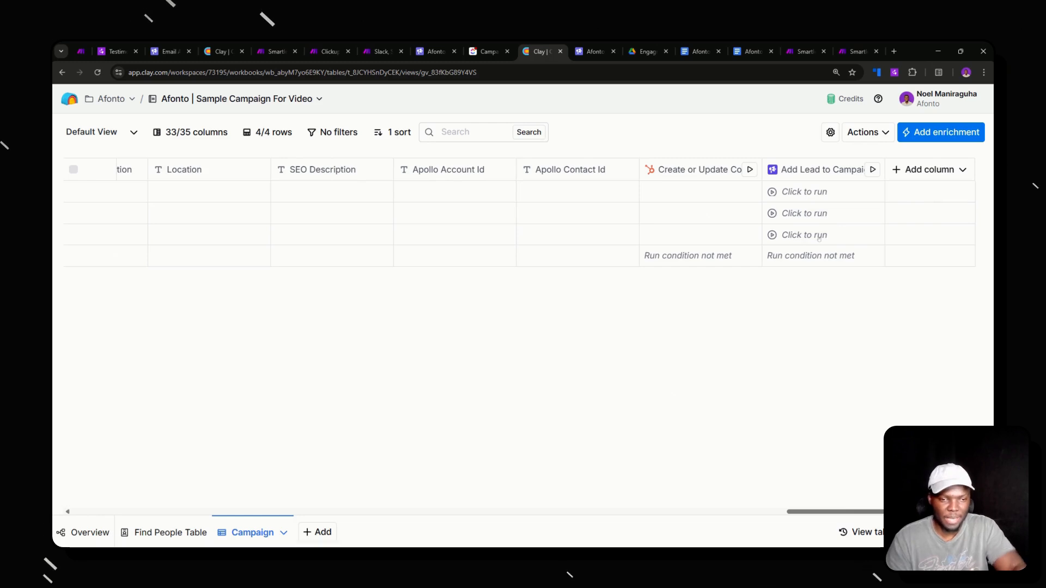
pyautogui.click(588, 51)
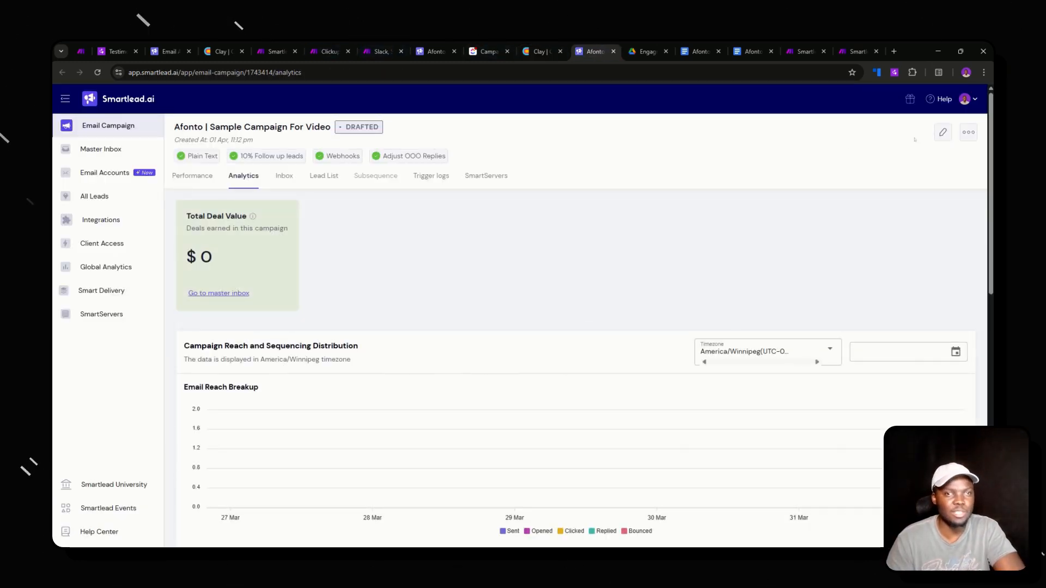
# - Open the Smartlead campaign's Sequences editor and bring up the Afonto - Sequence Draft document
pyautogui.click(943, 132)
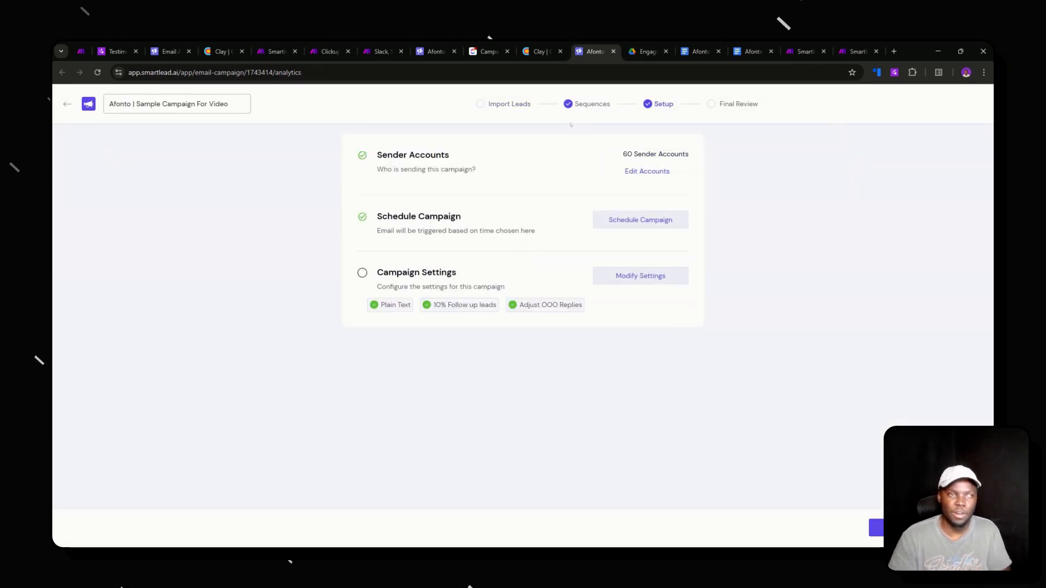
pyautogui.click(591, 104)
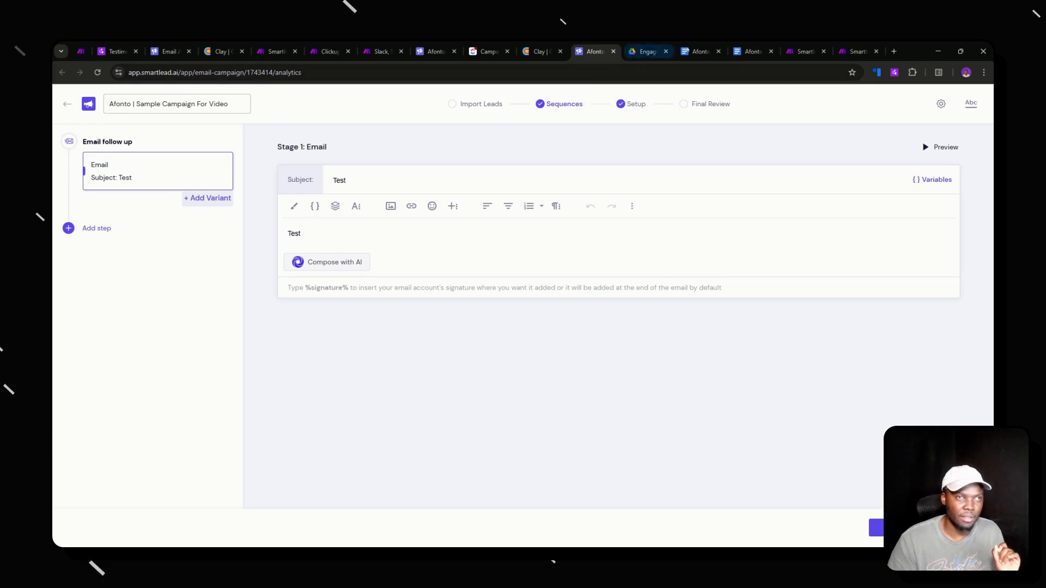
pyautogui.click(741, 48)
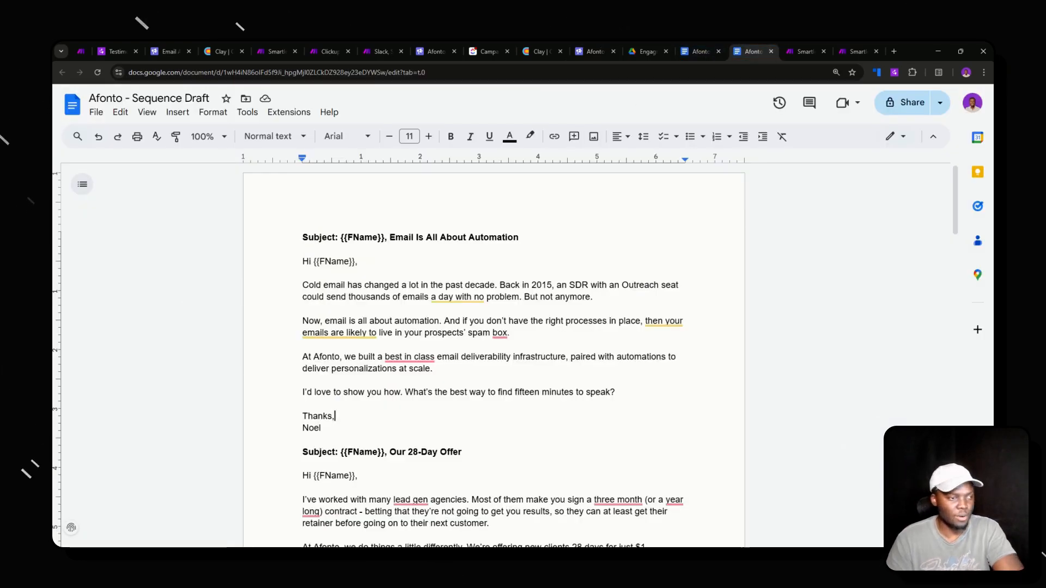
# - Copy the first email, subject through sign-off, and clear 'Test' from Smartlead's Stage 1 body
pyautogui.moveTo(321, 428); pyautogui.dragTo(303, 261)
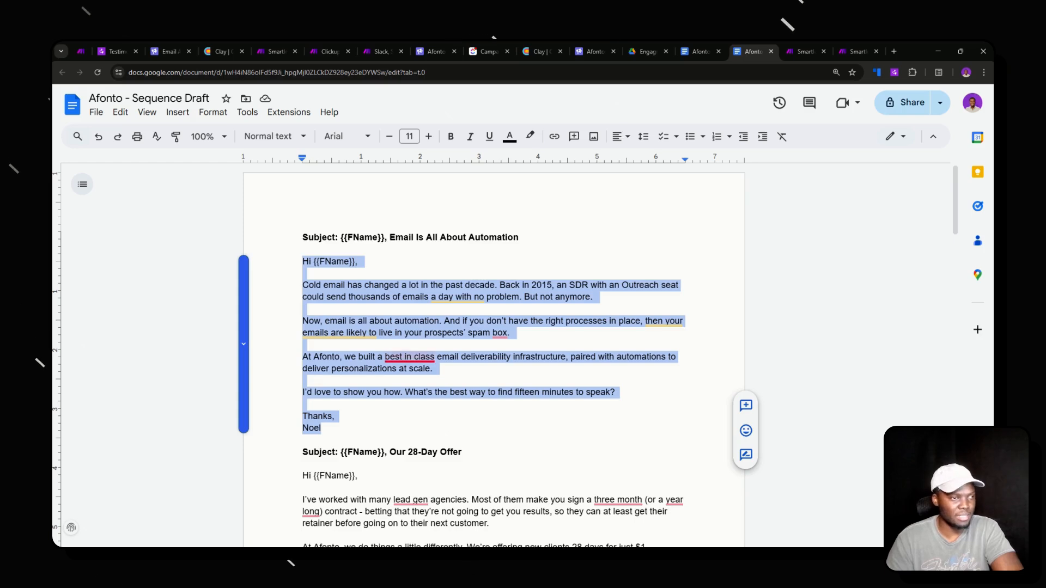
pyautogui.click(409, 357)
pyautogui.moveTo(321, 428); pyautogui.dragTo(302, 235)
pyautogui.hotkey('ctrl', 'c')
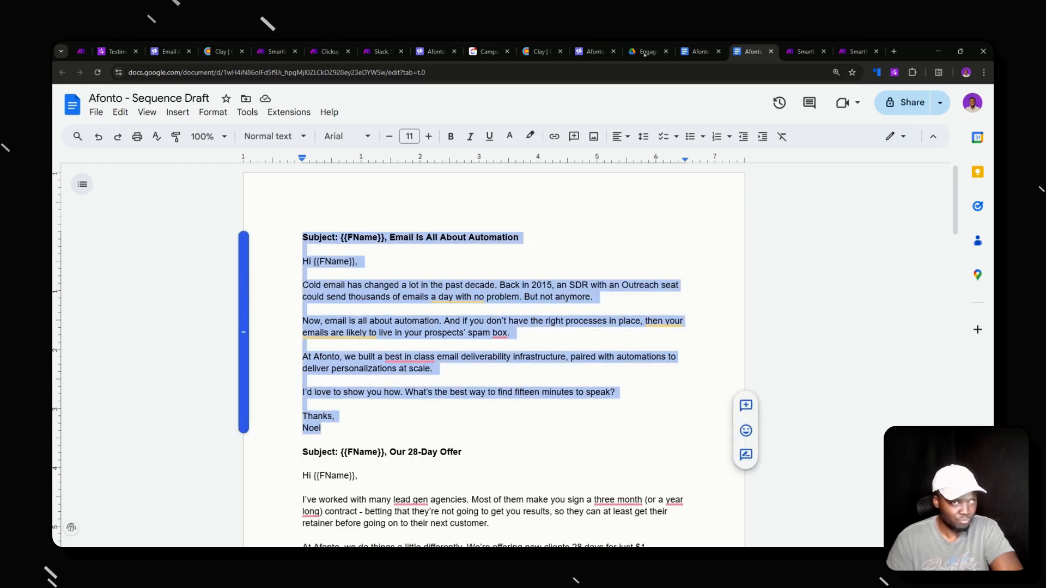
pyautogui.click(488, 50)
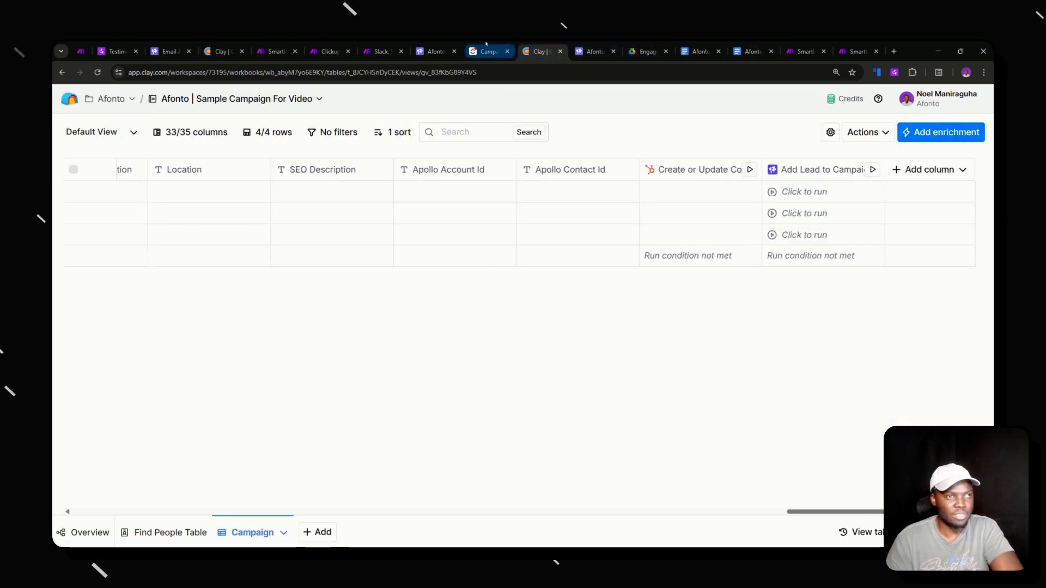
pyautogui.click(589, 49)
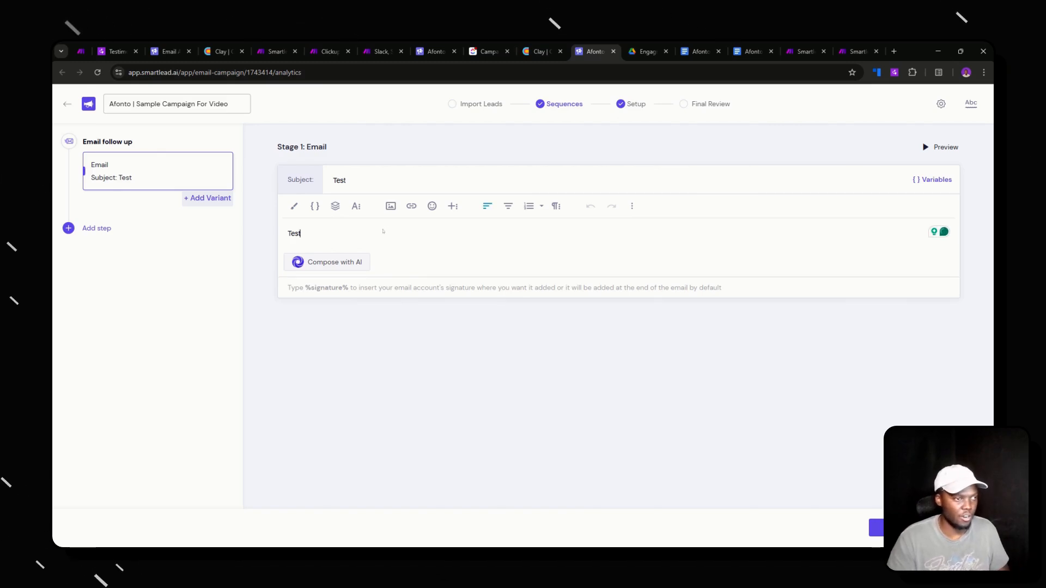
pyautogui.press('BackSpace')
pyautogui.press('BackSpace')
pyautogui.press('BackSpace')
pyautogui.press('BackSpace')
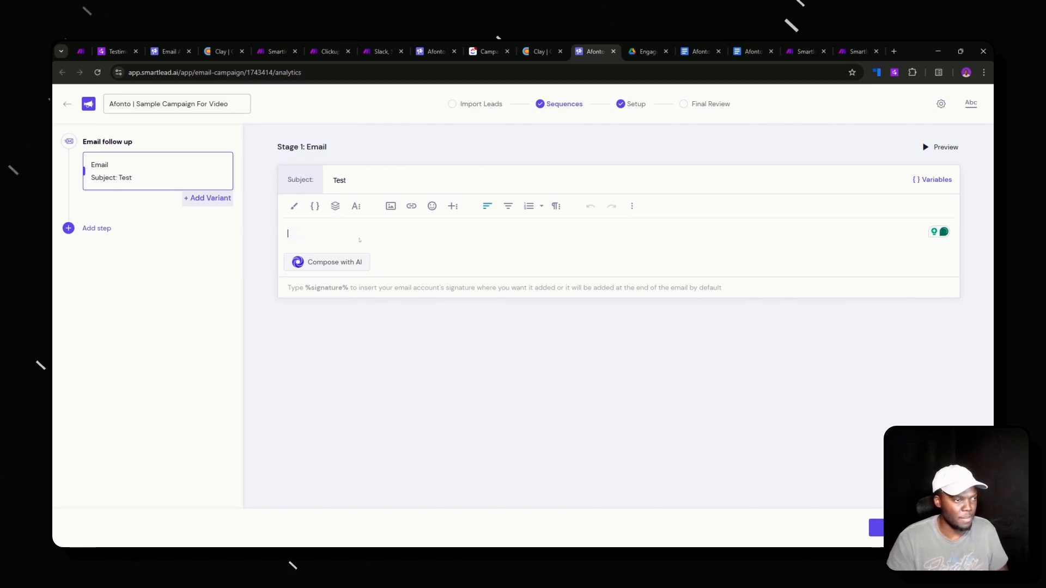
# - Paste the cold email into Stage 1, cutting its subject line and the 'Thanks,' sign-off with sender name
pyautogui.hotkey('ctrl', 'v')
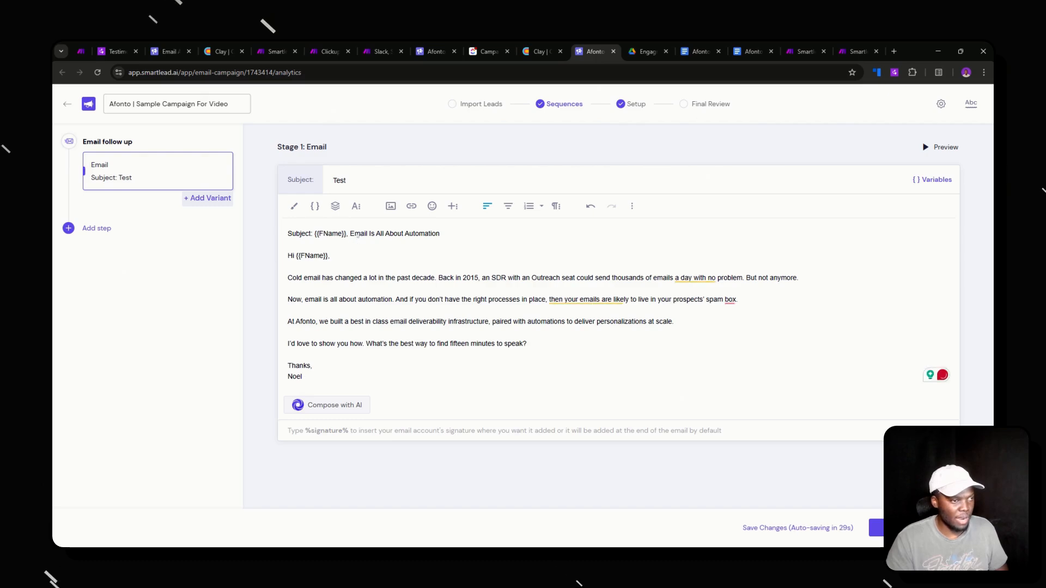
pyautogui.moveTo(441, 234); pyautogui.dragTo(317, 237)
pyautogui.hotkey('ctrl', 'x')
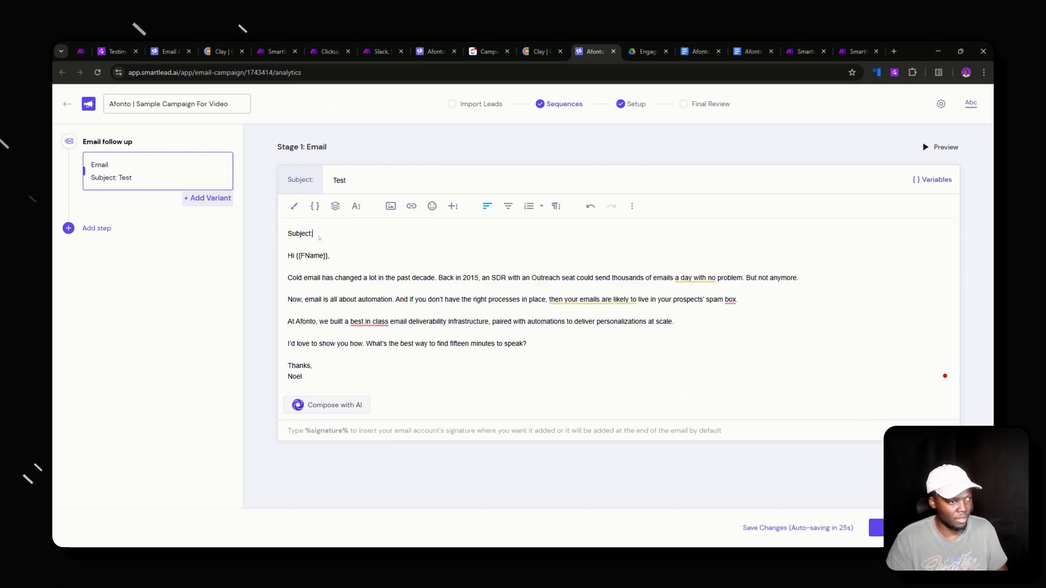
pyautogui.moveTo(296, 257); pyautogui.dragTo(288, 259)
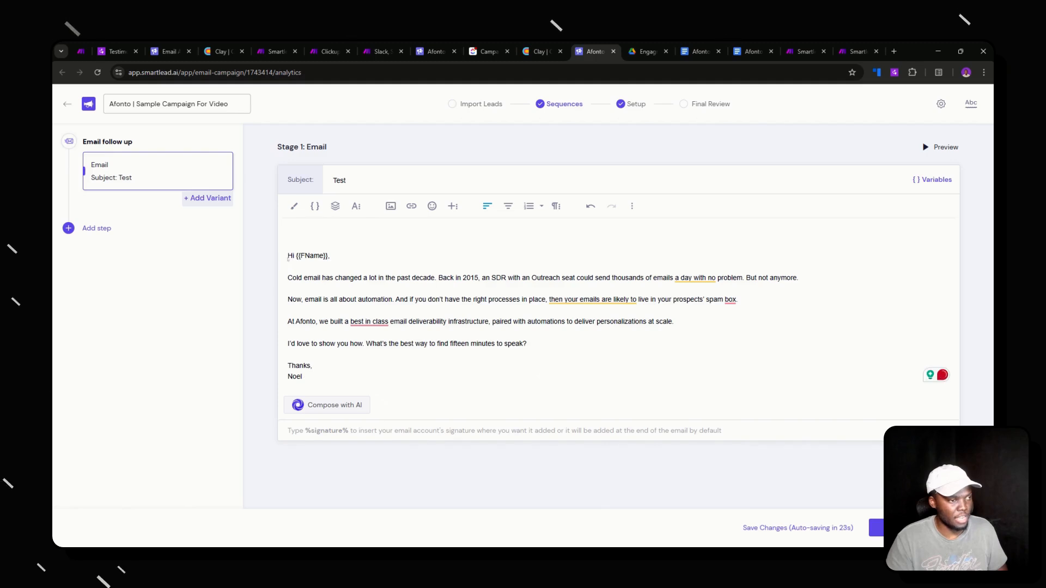
pyautogui.press('BackSpace')
pyautogui.press('BackSpace')
pyautogui.press('BackSpace')
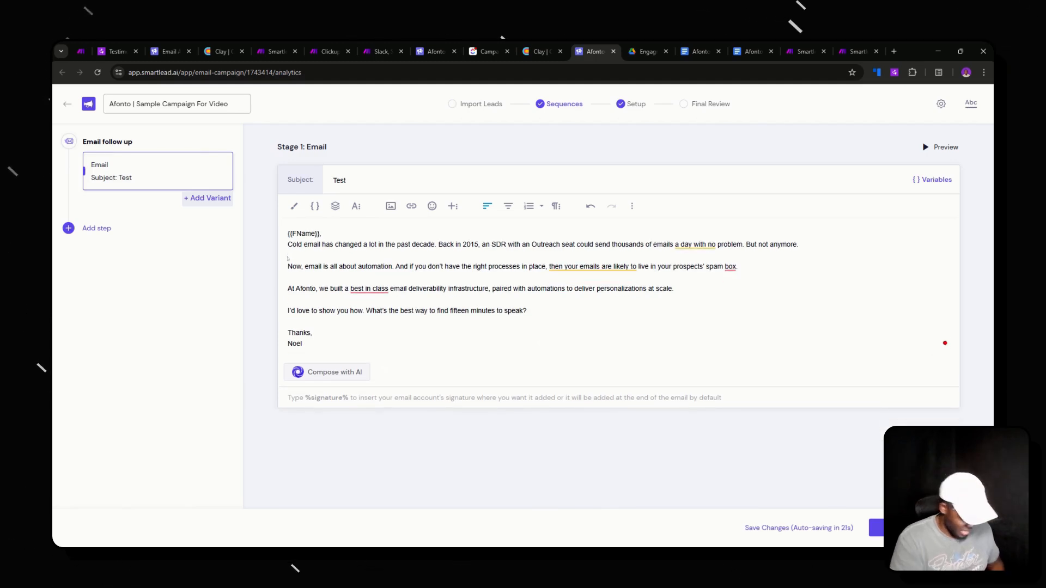
pyautogui.write('Hi')
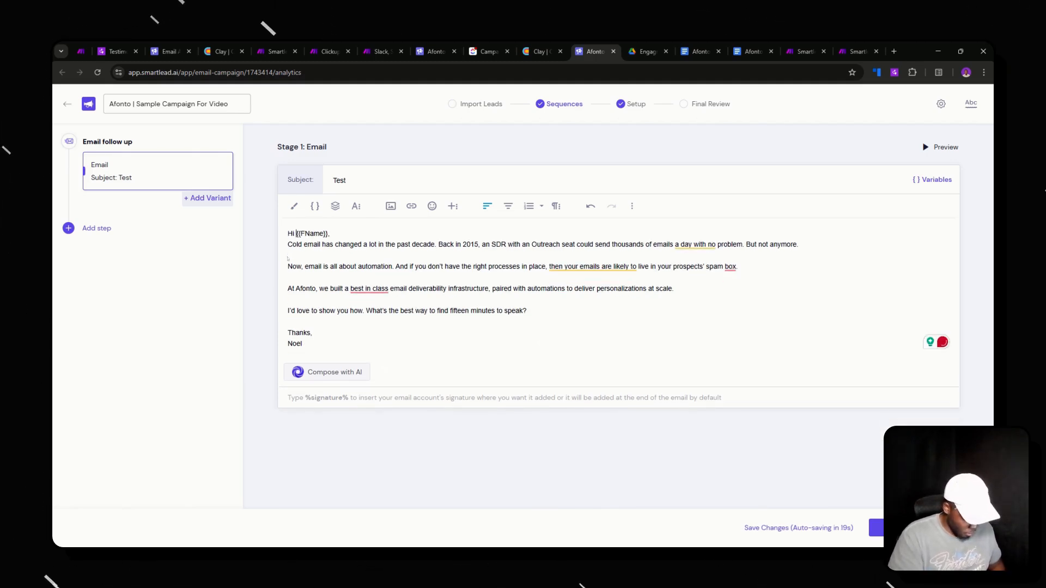
pyautogui.click(363, 235)
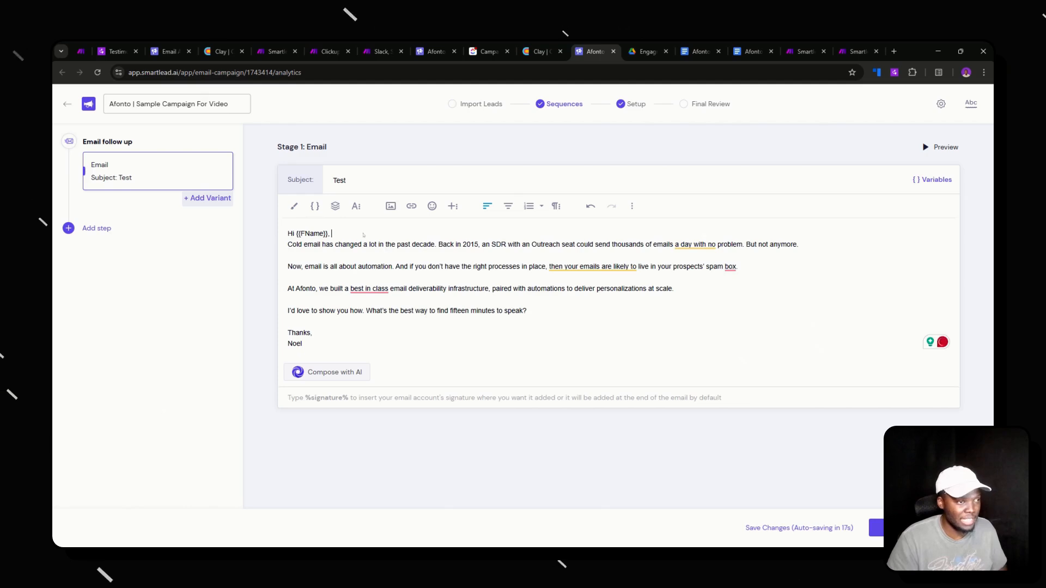
pyautogui.press('Return')
pyautogui.press('Return')
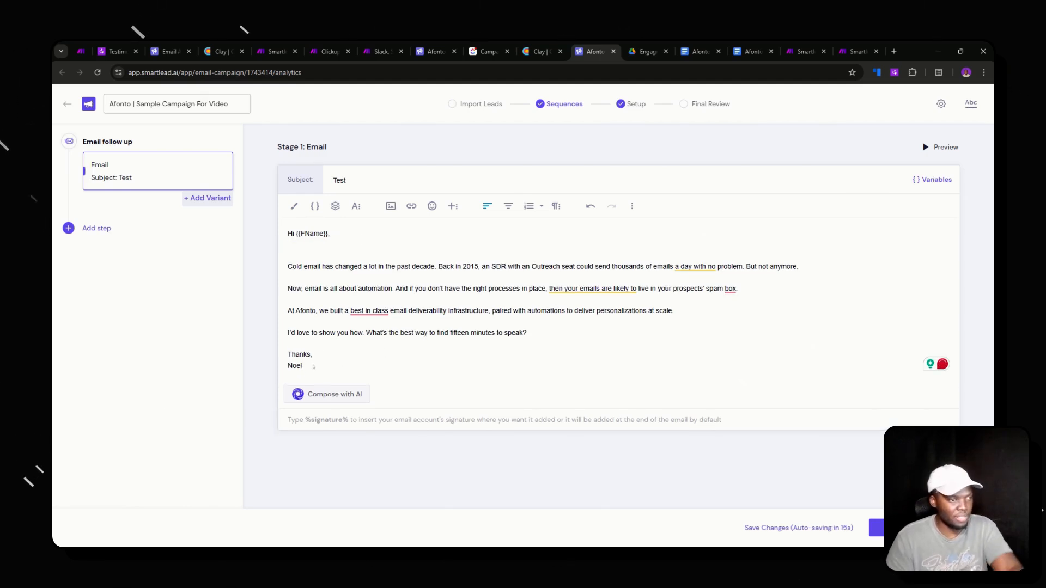
pyautogui.moveTo(302, 366); pyautogui.dragTo(288, 355)
pyautogui.press('BackSpace')
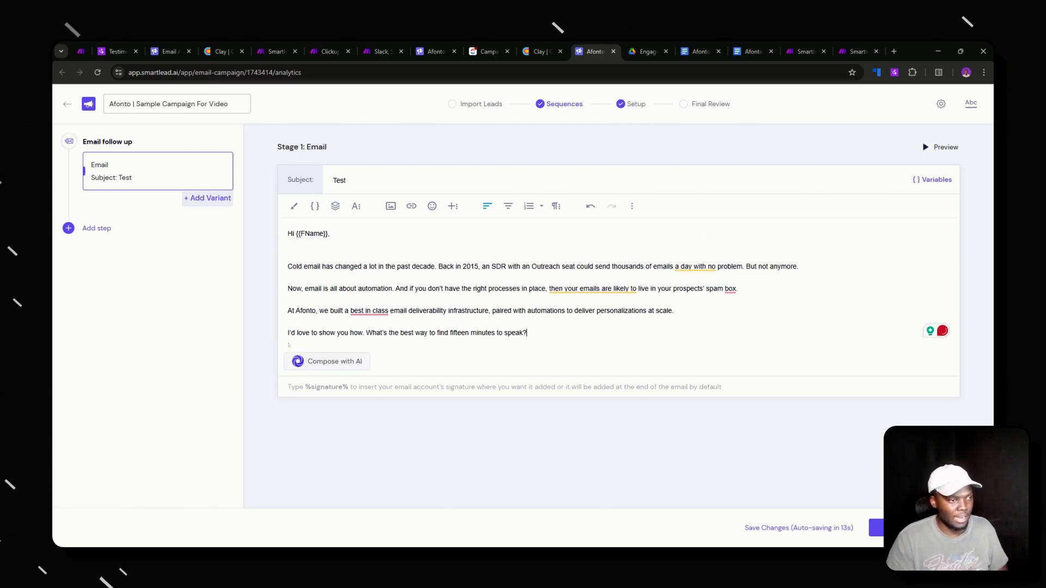
pyautogui.click(339, 181)
# - Replace the 'Test' subject with the copied subject line, leaving one blank line after the greeting
pyautogui.hotkey('ctrl', 'a')
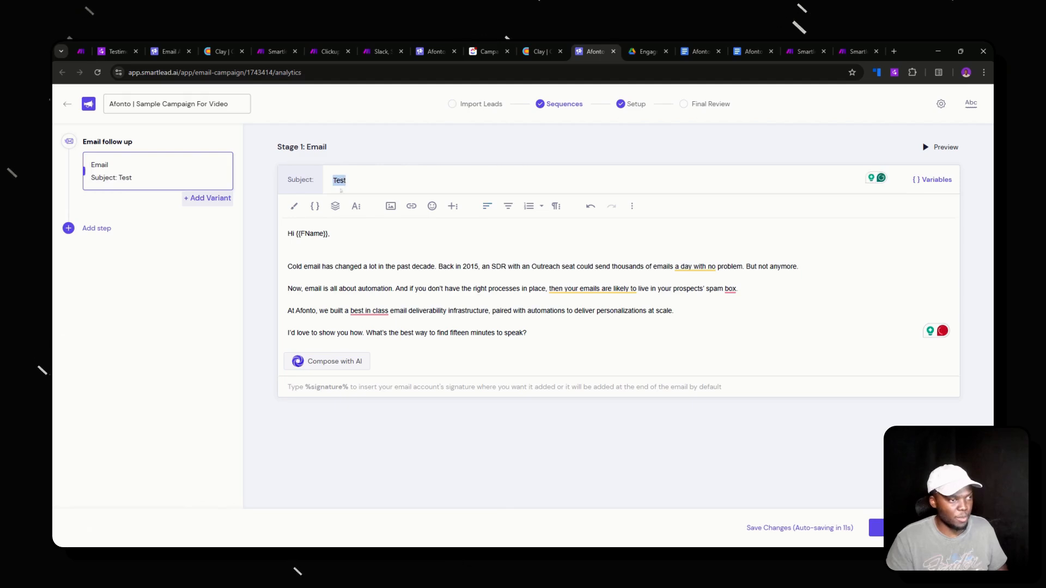
pyautogui.hotkey('ctrl', 'v')
pyautogui.press('BackSpace')
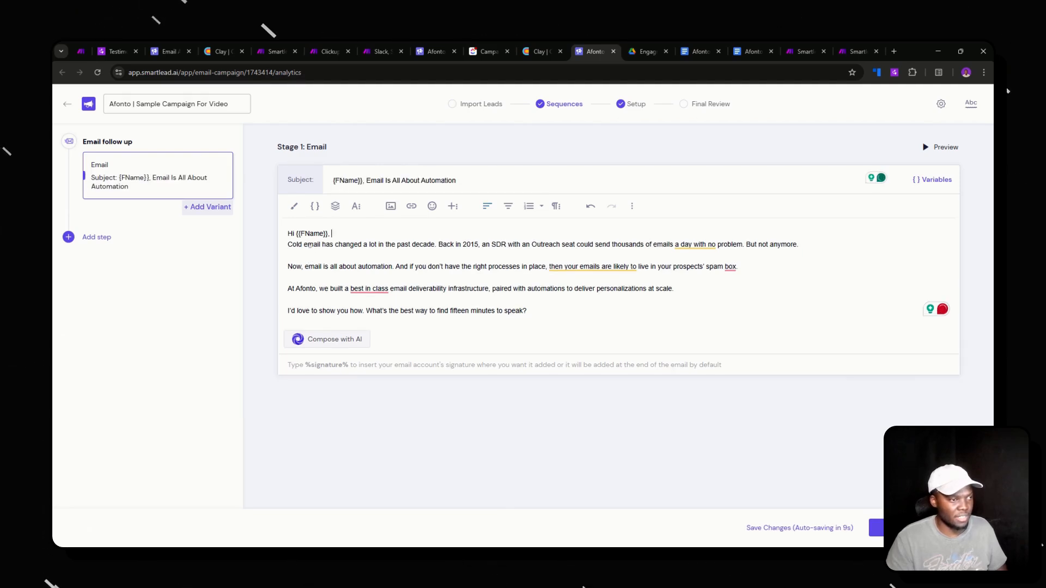
pyautogui.press('Return')
pyautogui.press('BackSpace')
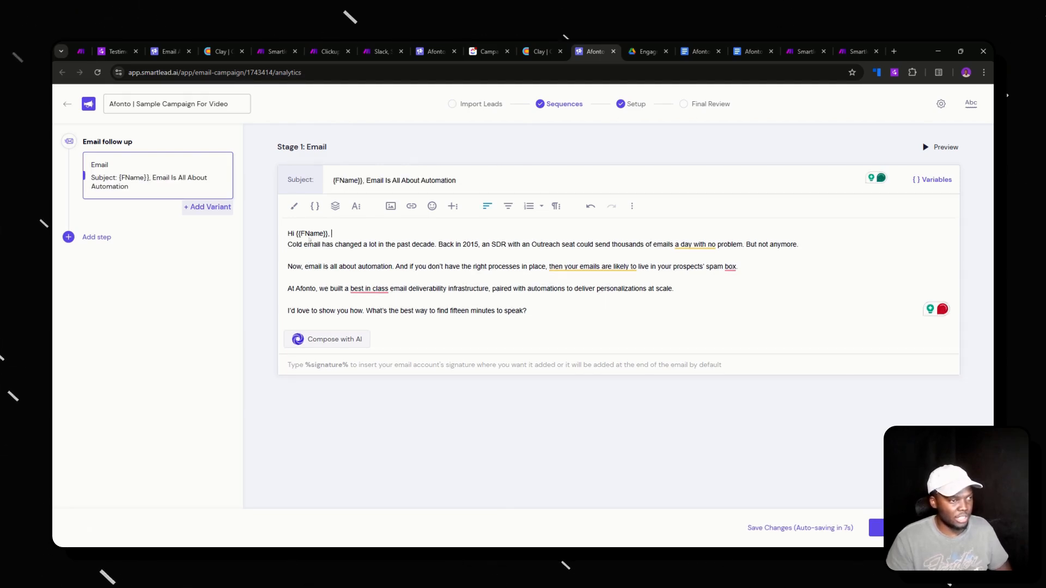
pyautogui.press('Return')
pyautogui.press('BackSpace')
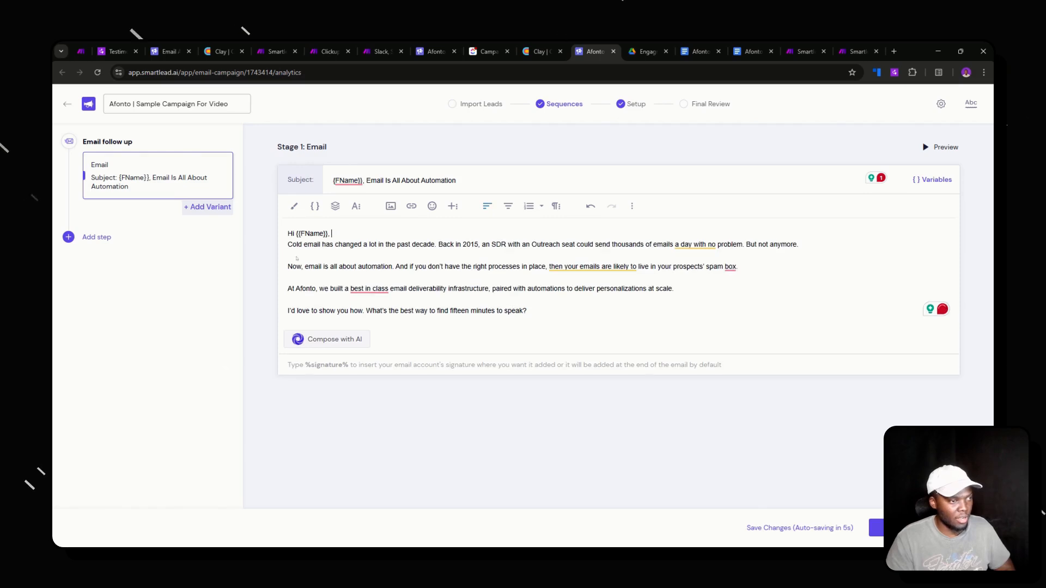
pyautogui.press('Return')
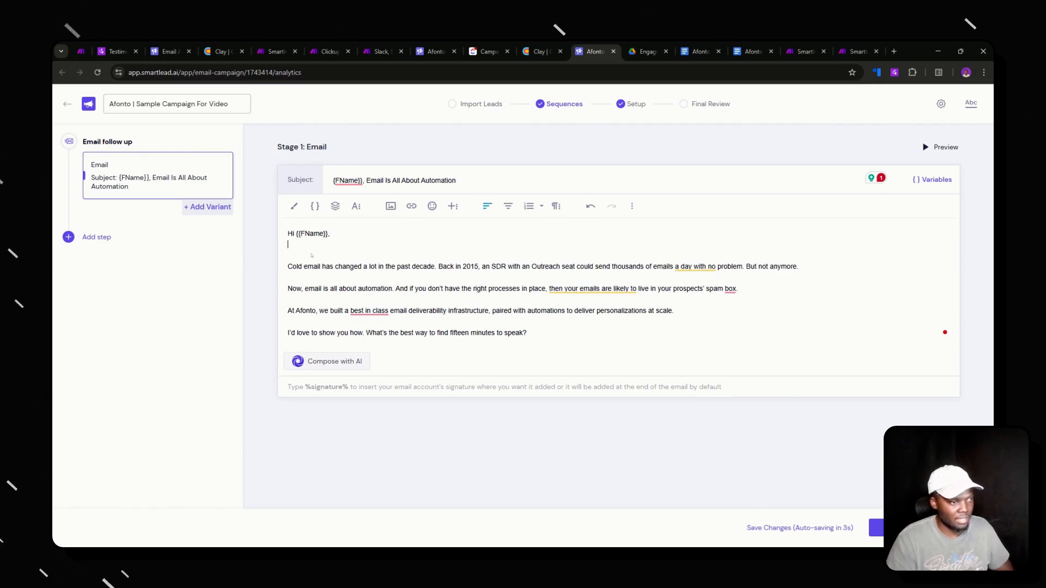
pyautogui.press('BackSpace')
pyautogui.press('Return')
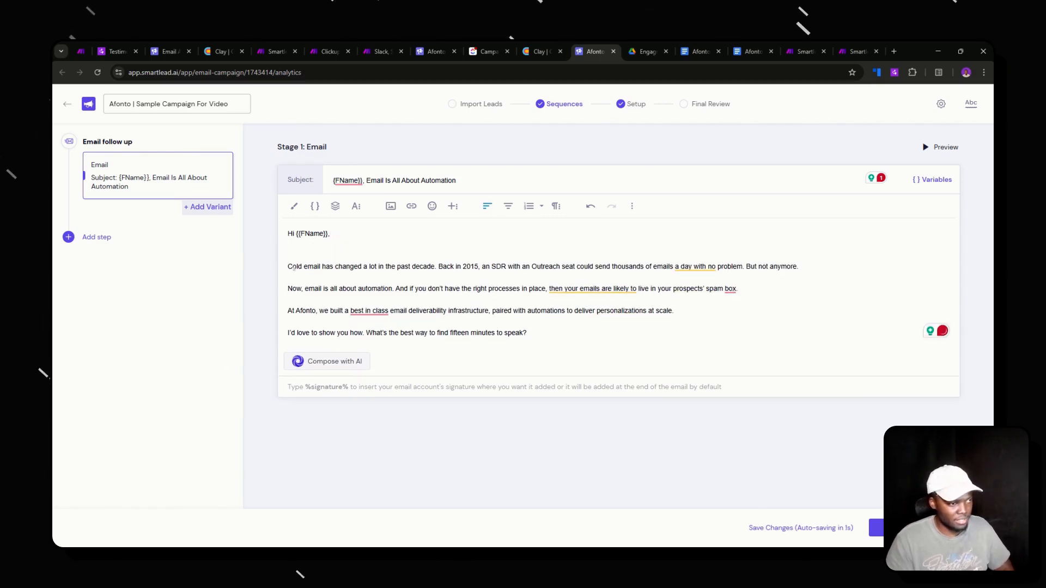
# - Swap FName for the {{first_name}} variable in both the greeting and the subject
pyautogui.doubleClick(311, 234)
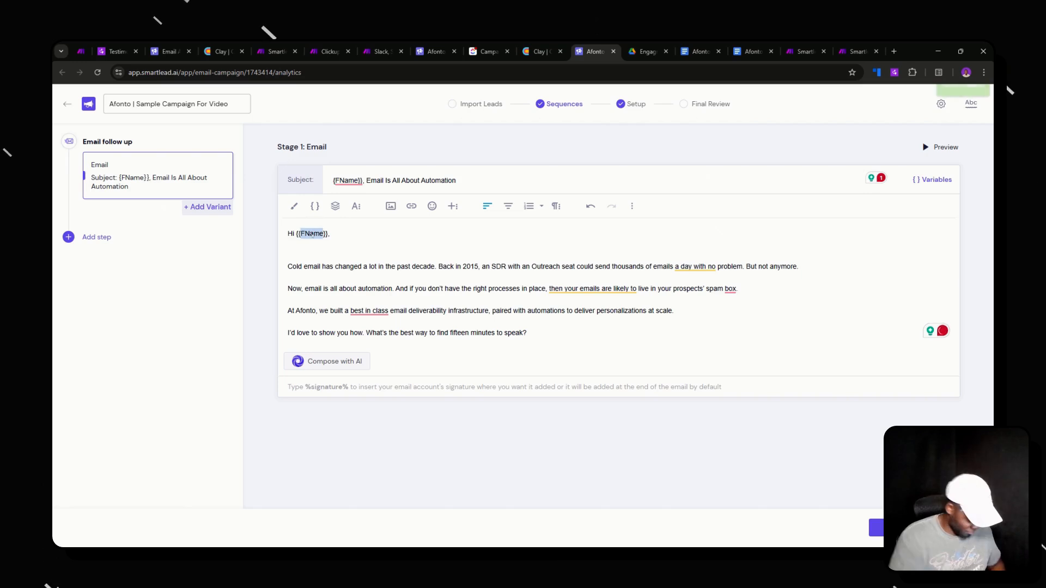
pyautogui.write('first_name}}')
pyautogui.press('Return')
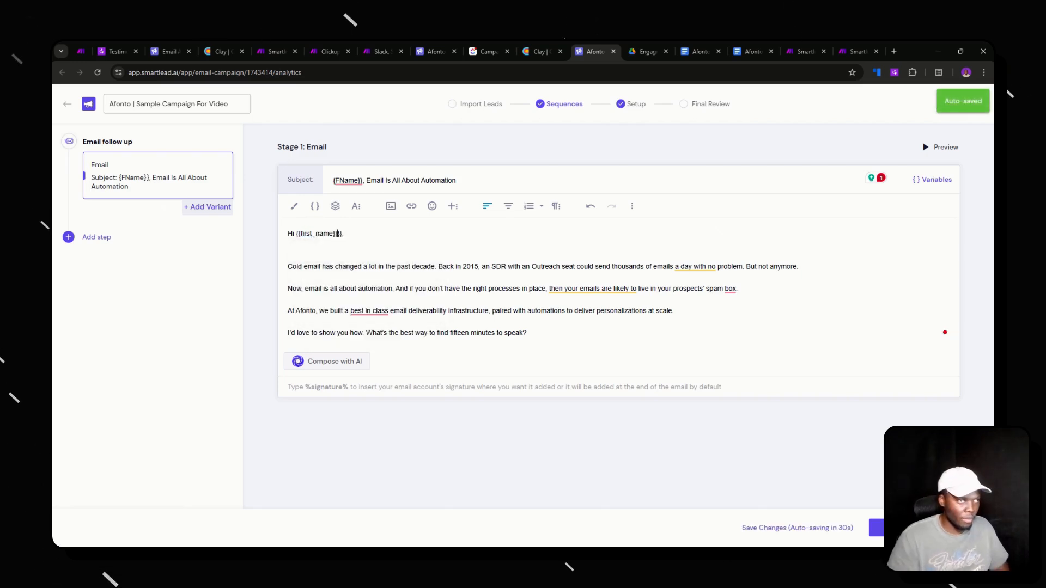
pyautogui.doubleClick(346, 180)
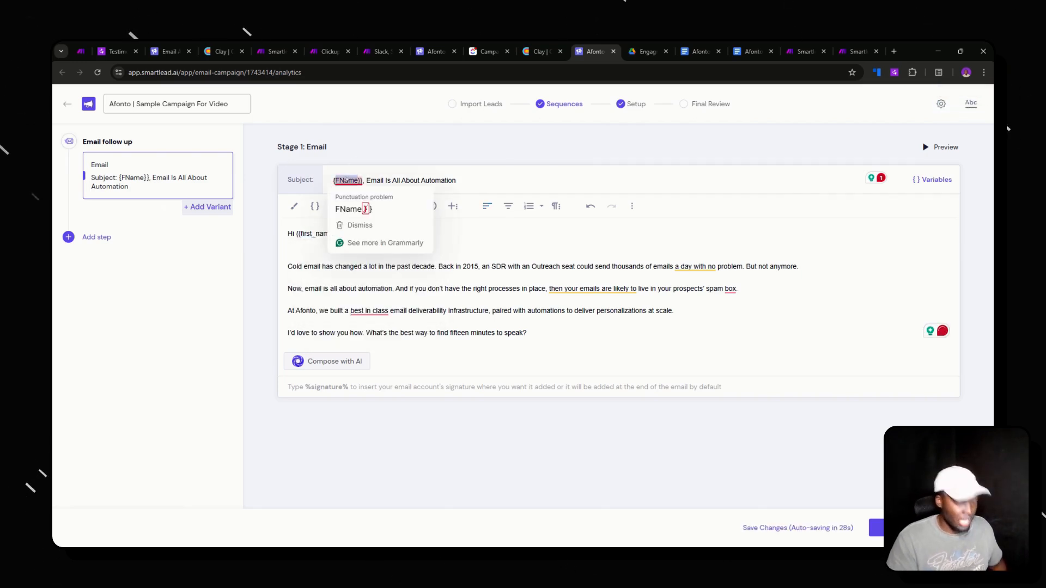
pyautogui.write('{firs')
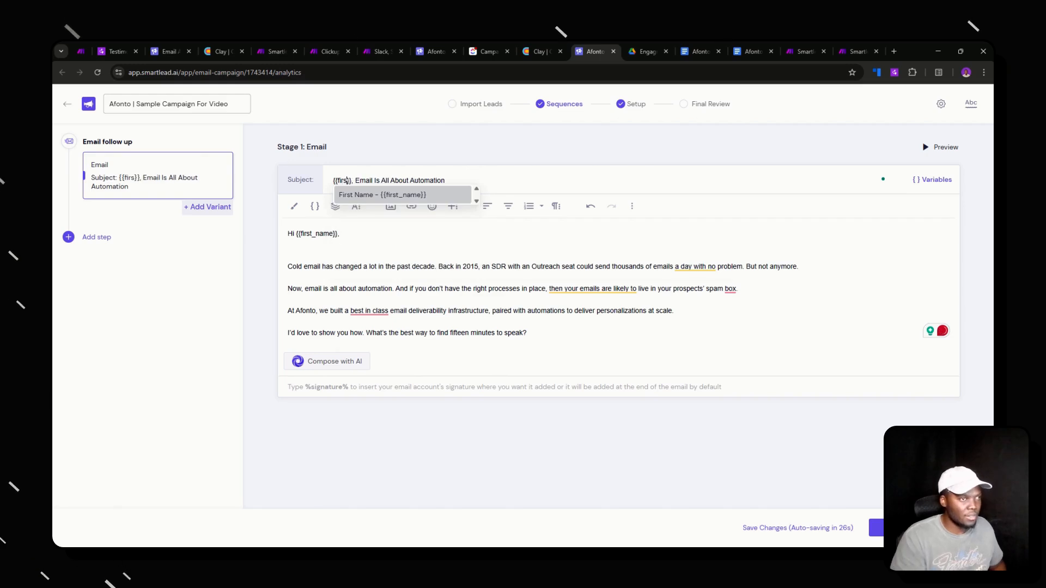
pyautogui.press('Return')
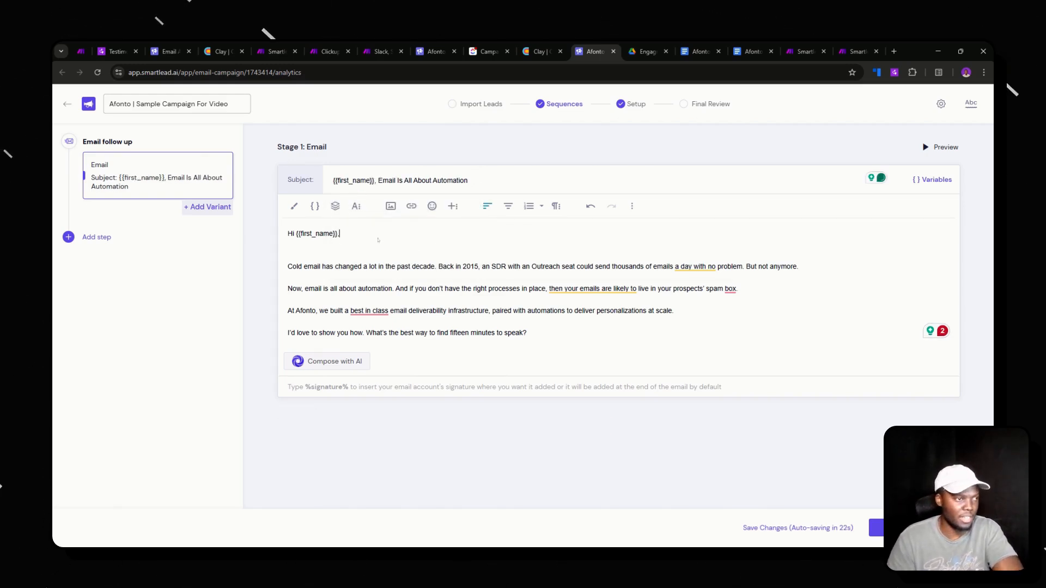
# - Undo a stray paste and copy the entire Stage 1 email body
pyautogui.hotkey('ctrl', 'v')
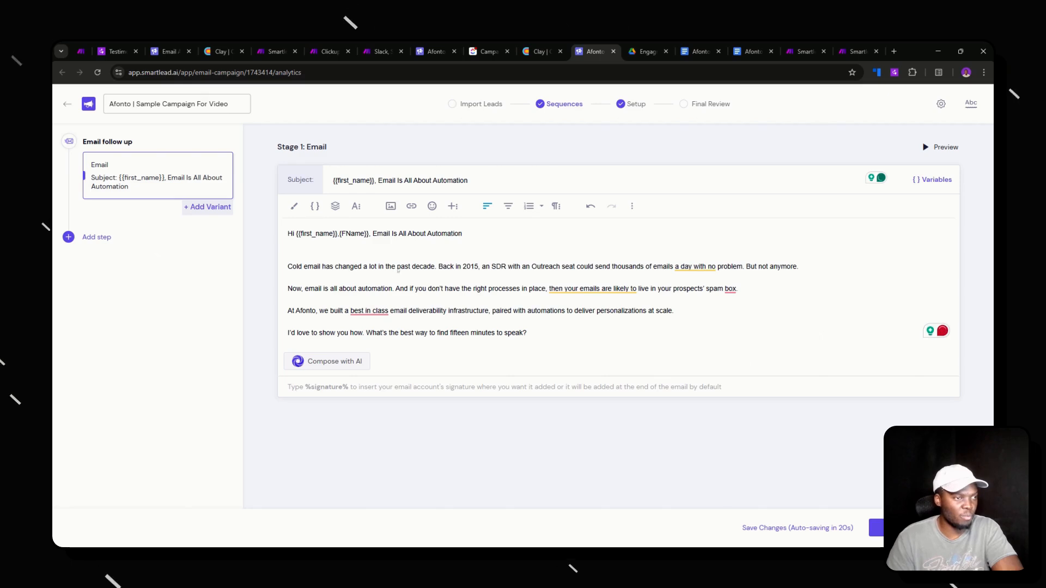
pyautogui.hotkey('ctrl', 'z')
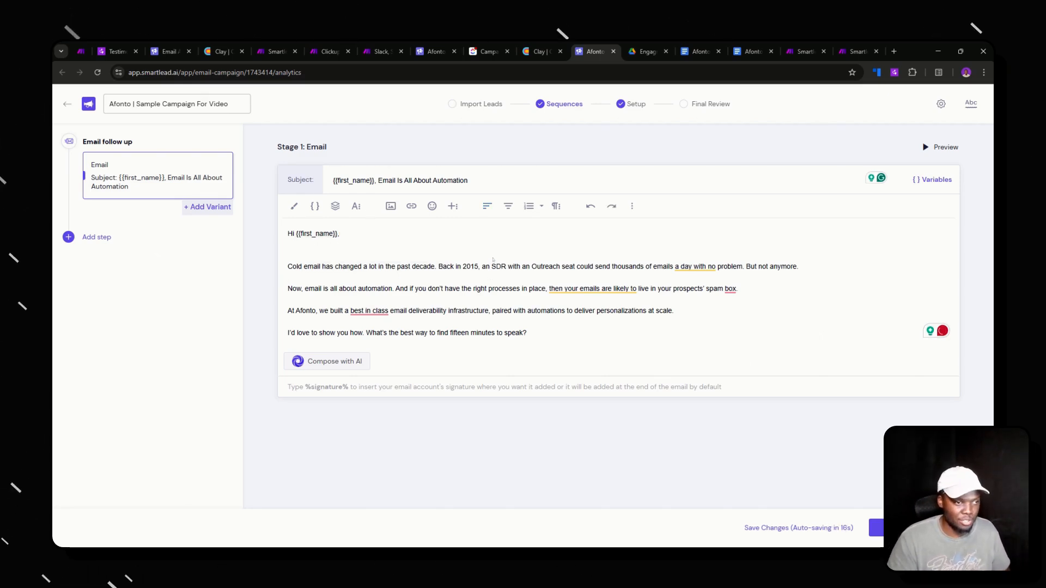
pyautogui.hotkey('ctrl', 'a')
pyautogui.hotkey('ctrl', 'c')
# - Add Variant B and paste the copied cold email into its body
pyautogui.click(215, 206)
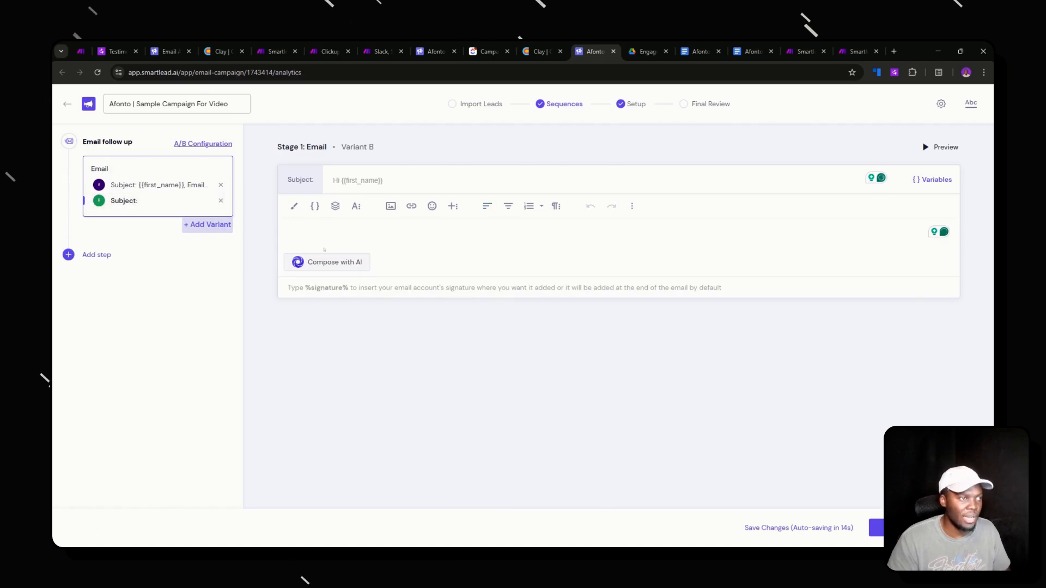
pyautogui.click(330, 229)
pyautogui.hotkey('ctrl', 'v')
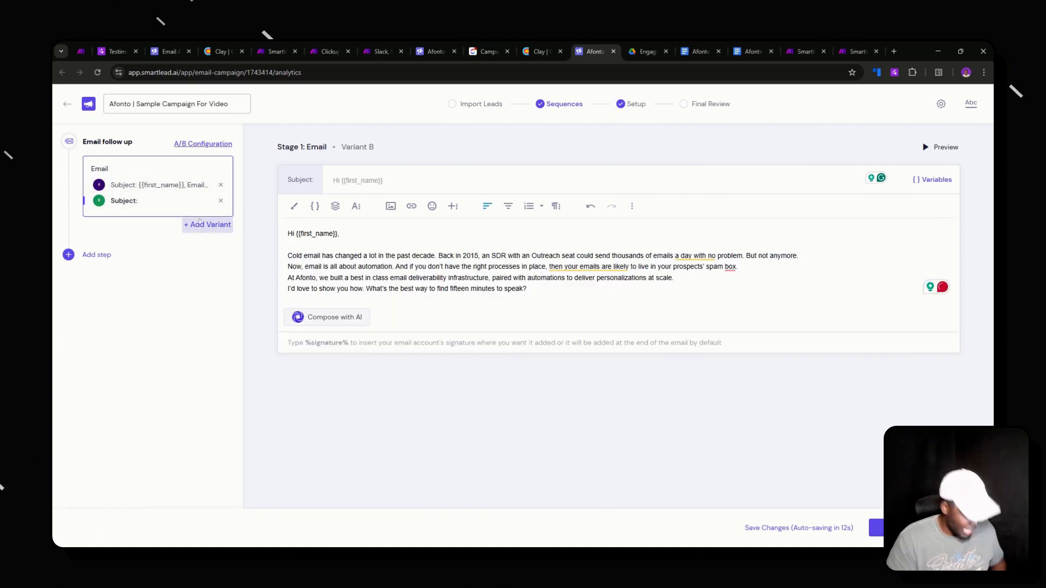
# - Copy Variant A's subject into Variant B and delete words to shorten it toward 'Email Automation'
pyautogui.click(197, 185)
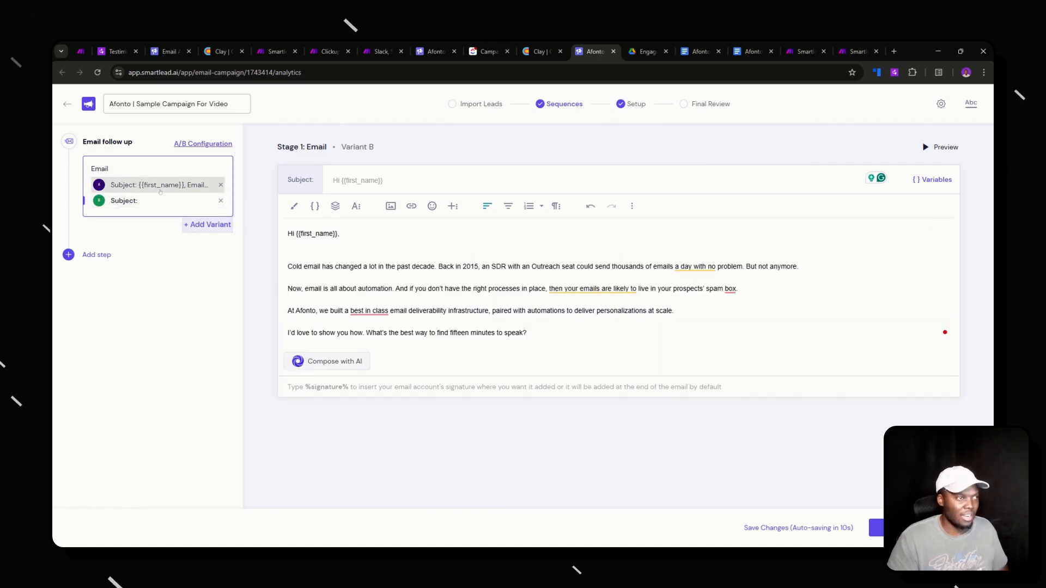
pyautogui.tripleClick(348, 182)
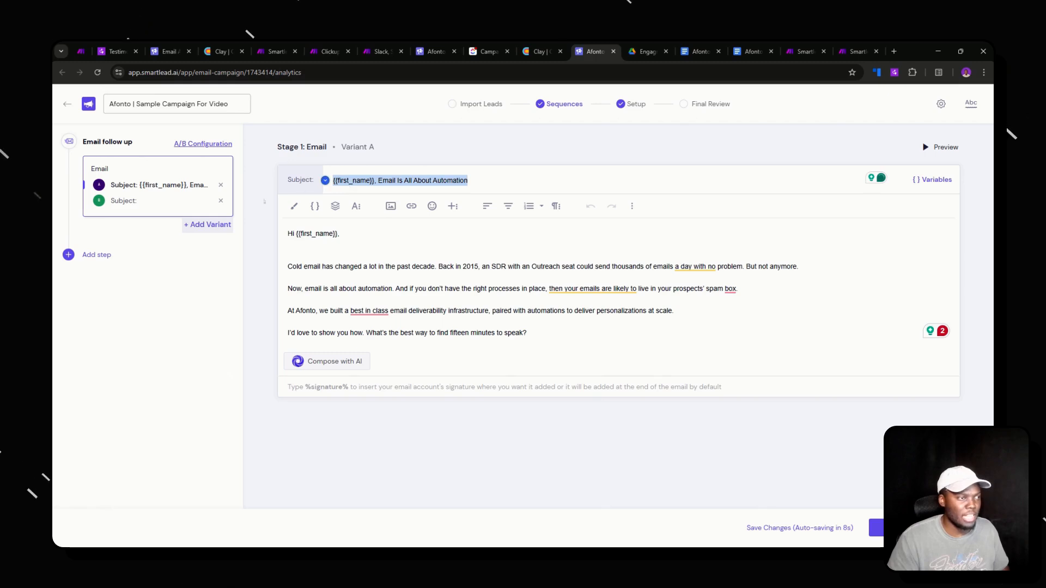
pyautogui.click(158, 200)
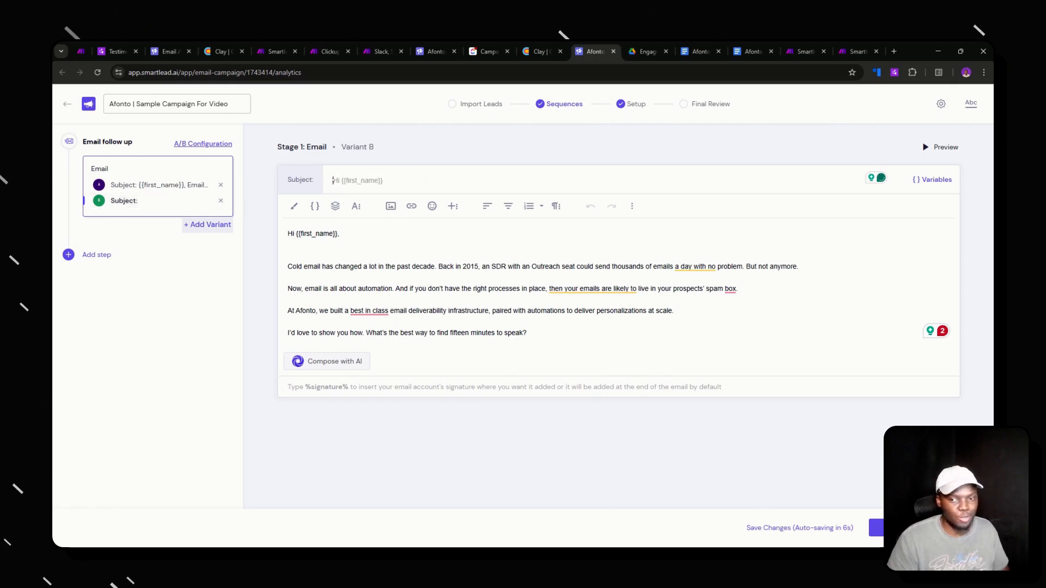
pyautogui.hotkey('ctrl', 'v')
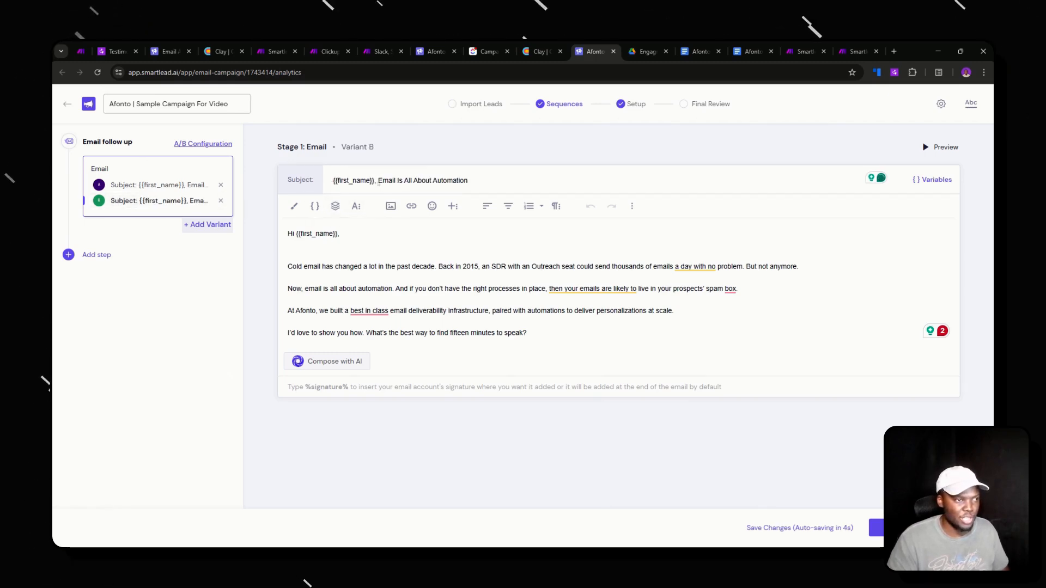
pyautogui.click(378, 183)
pyautogui.press('BackSpace')
pyautogui.press('BackSpace')
pyautogui.press('BackSpace')
pyautogui.press('BackSpace')
pyautogui.press('BackSpace')
pyautogui.press('BackSpace')
pyautogui.press('BackSpace')
pyautogui.press('BackSpace')
pyautogui.press('BackSpace')
pyautogui.press('BackSpace')
pyautogui.press('BackSpace')
pyautogui.press('BackSpace')
pyautogui.press('BackSpace')
pyautogui.press('BackSpace')
pyautogui.press('BackSpace')
pyautogui.press('BackSpace')
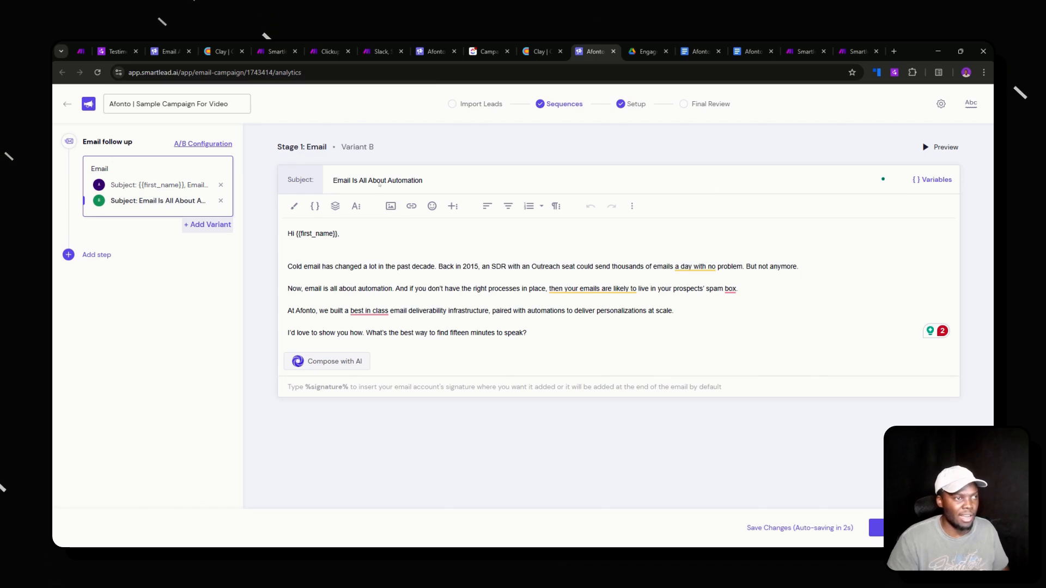
pyautogui.press('BackSpace')
pyautogui.press('BackSpace')
pyautogui.press('BackSpace')
pyautogui.press('BackSpace')
pyautogui.press('BackSpace')
pyautogui.press('BackSpace')
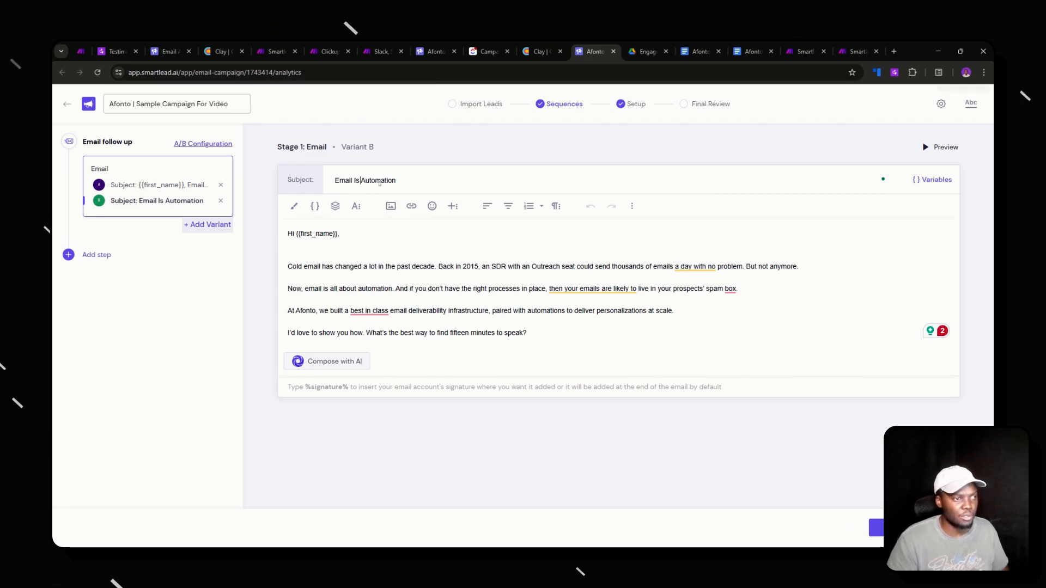
# - Remove Variant B's blank line and 2015 sentences, merging the automation line into the first paragraph
pyautogui.click(312, 252)
pyautogui.press('BackSpace')
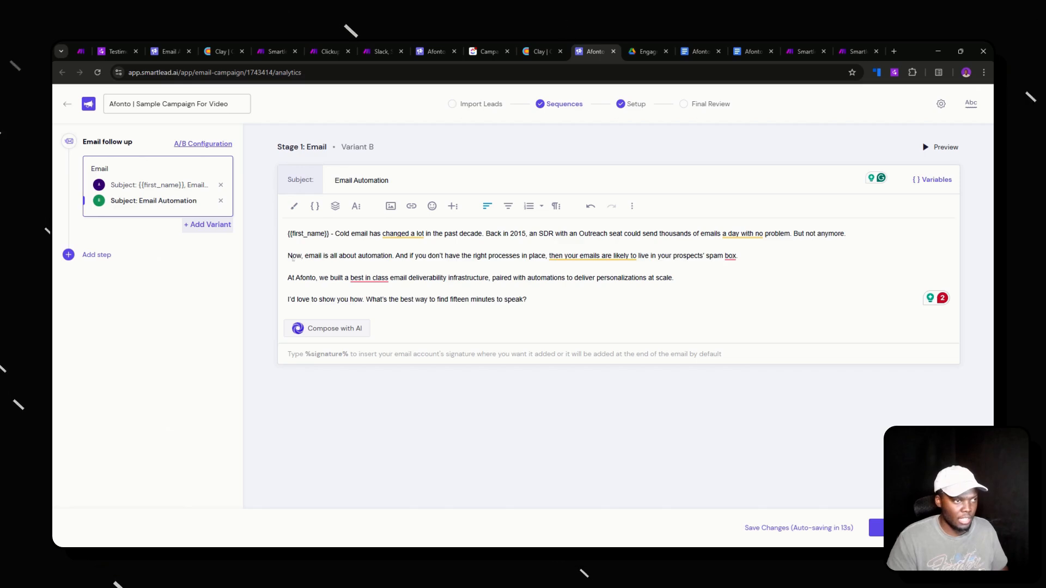
pyautogui.moveTo(845, 233); pyautogui.dragTo(497, 233)
pyautogui.press('BackSpace')
pyautogui.press('BackSpace')
pyautogui.press('BackSpace')
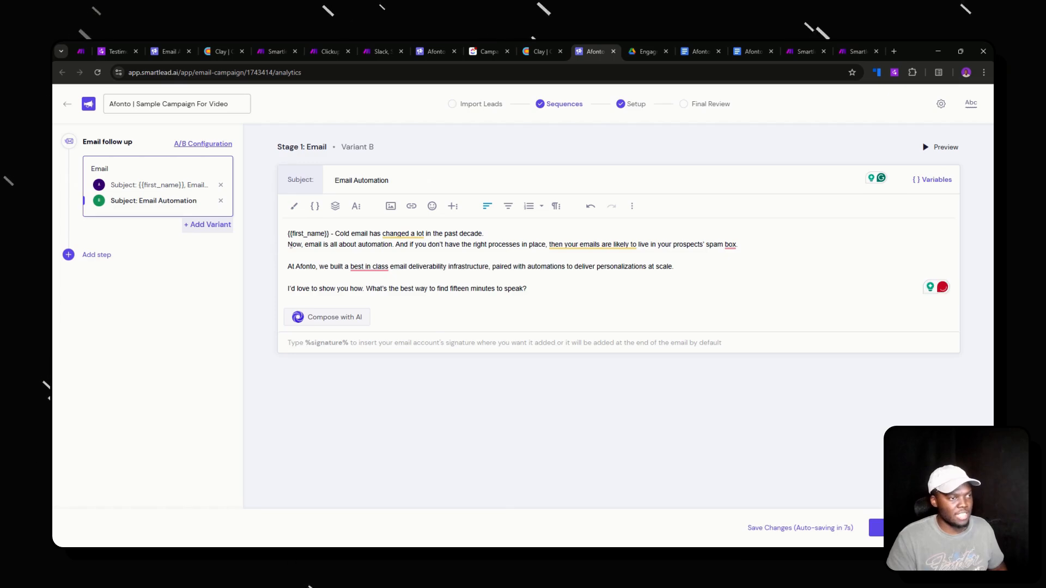
pyautogui.click(289, 245)
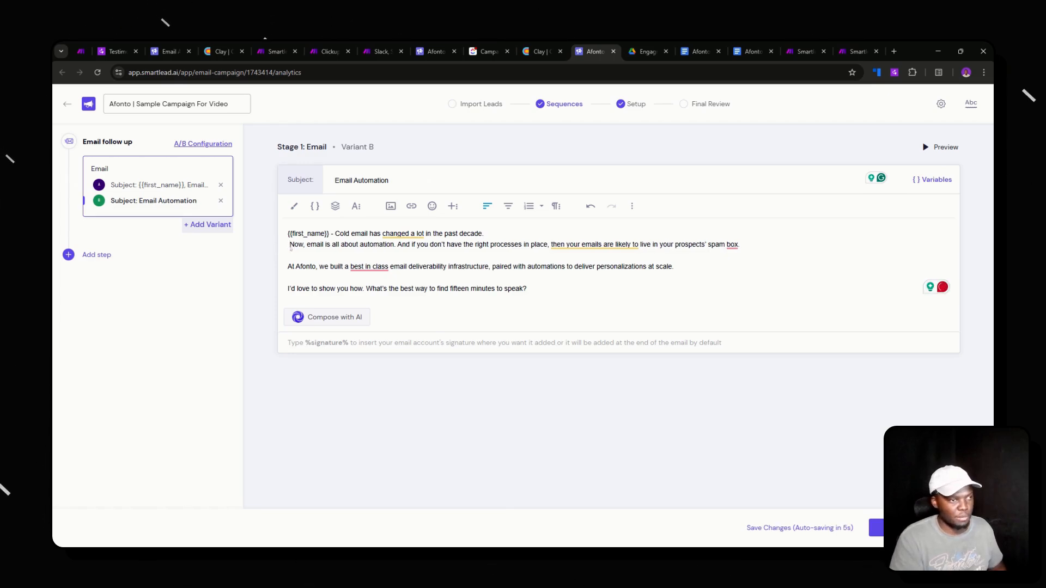
pyautogui.press('BackSpace')
pyautogui.press('BackSpace')
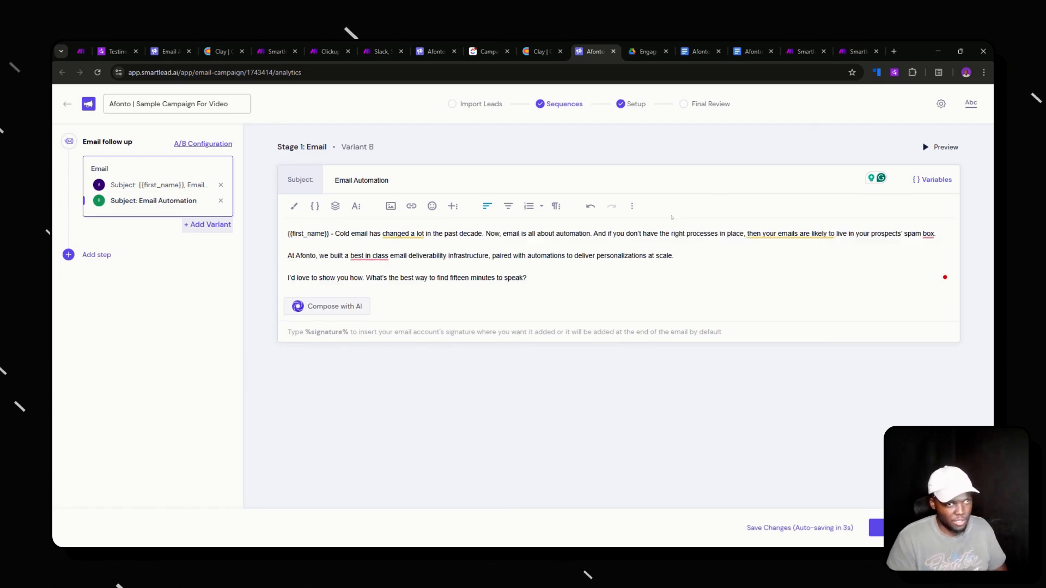
pyautogui.click(936, 234)
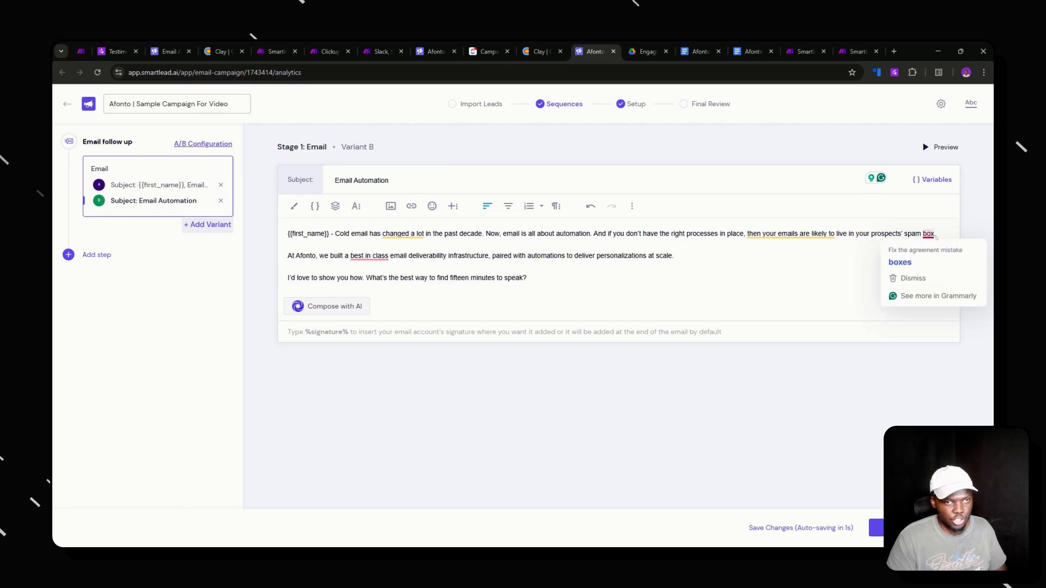
pyautogui.tripleClick(461, 279)
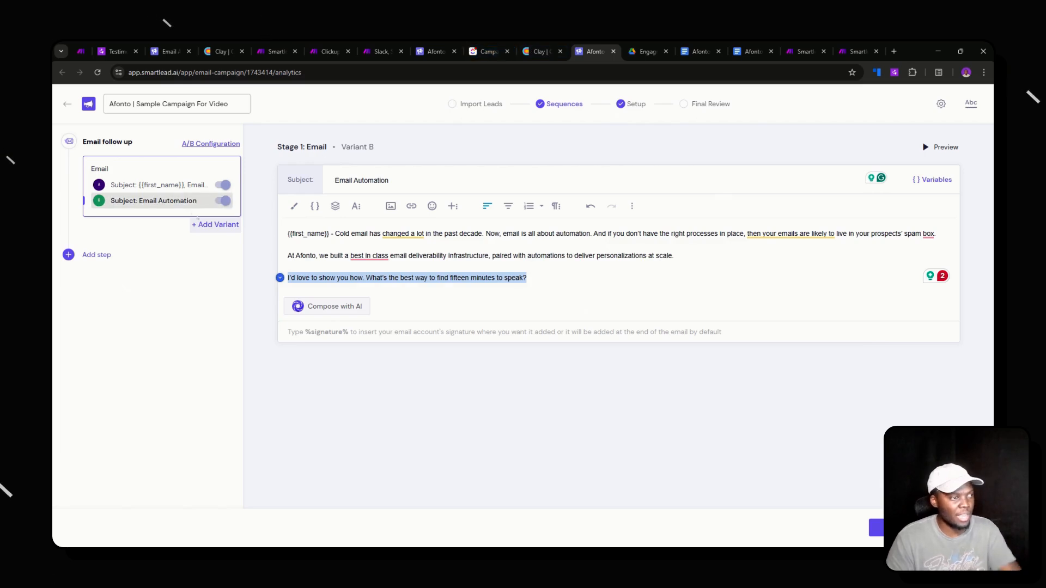
# - Add three more empty variants, C, D and E
pyautogui.click(215, 224)
pyautogui.click(215, 240)
pyautogui.click(215, 256)
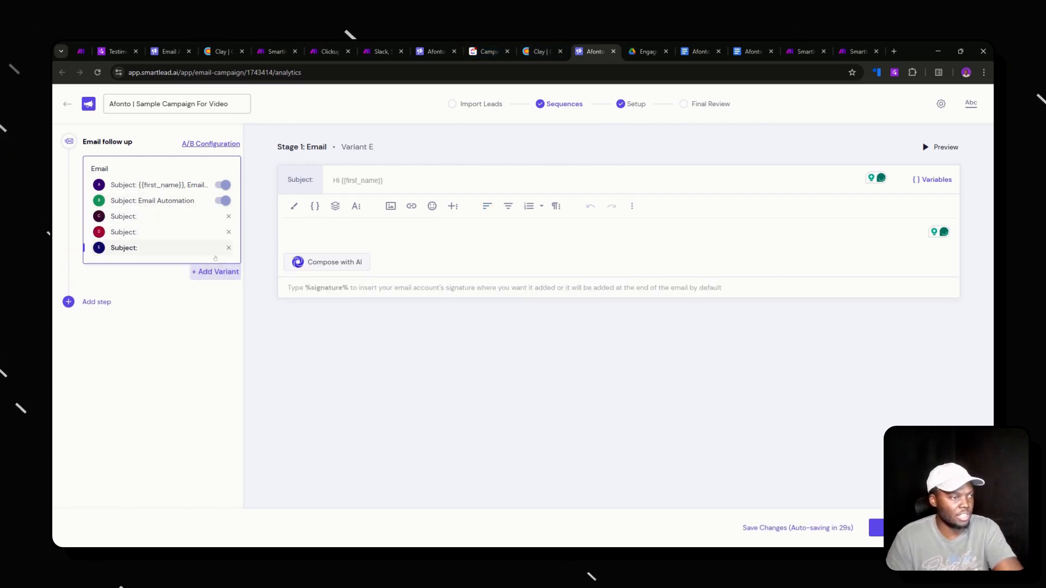